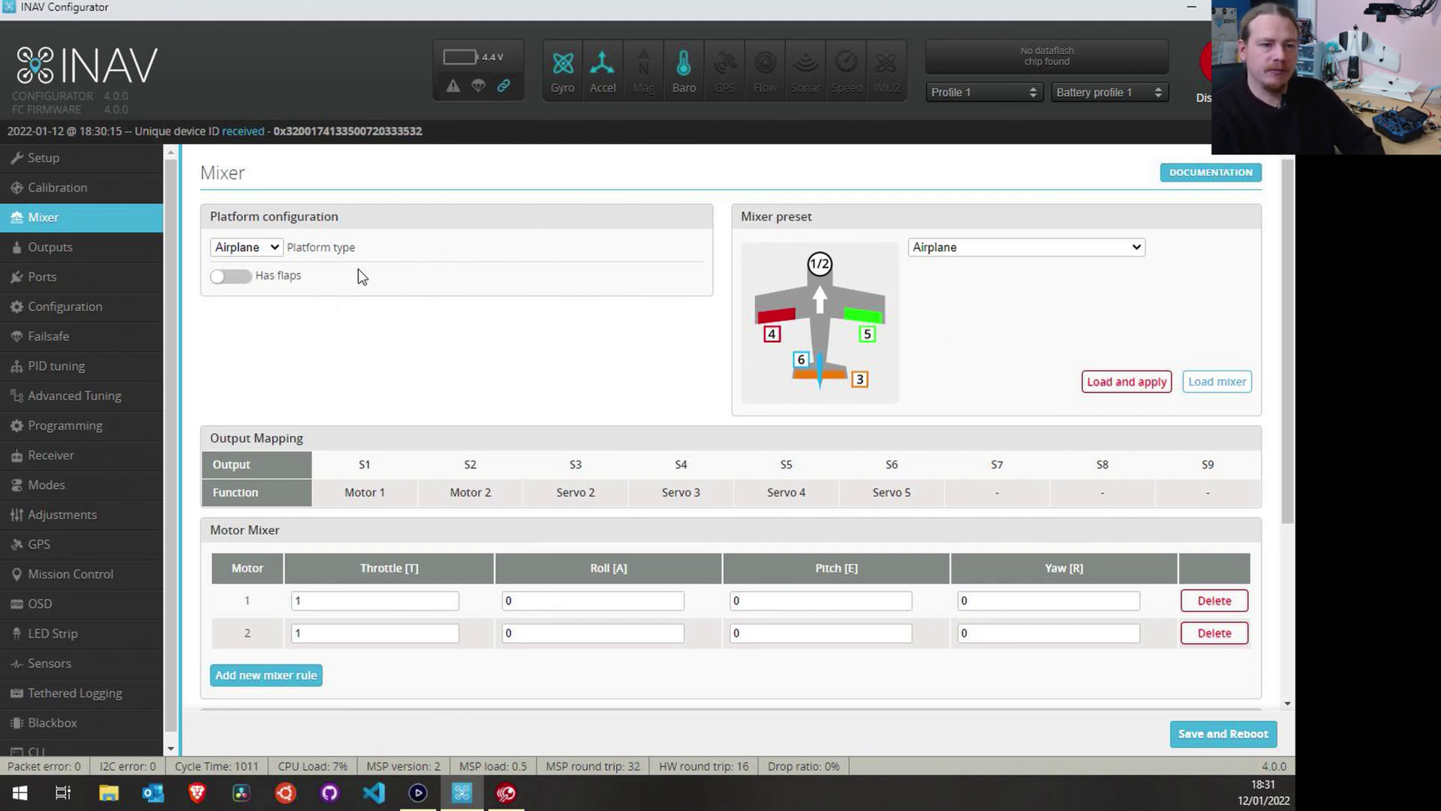
# Keep Airplane as platform type and preview the Flying Wing preset before returning to Airplane.
pyautogui.click(273, 249)
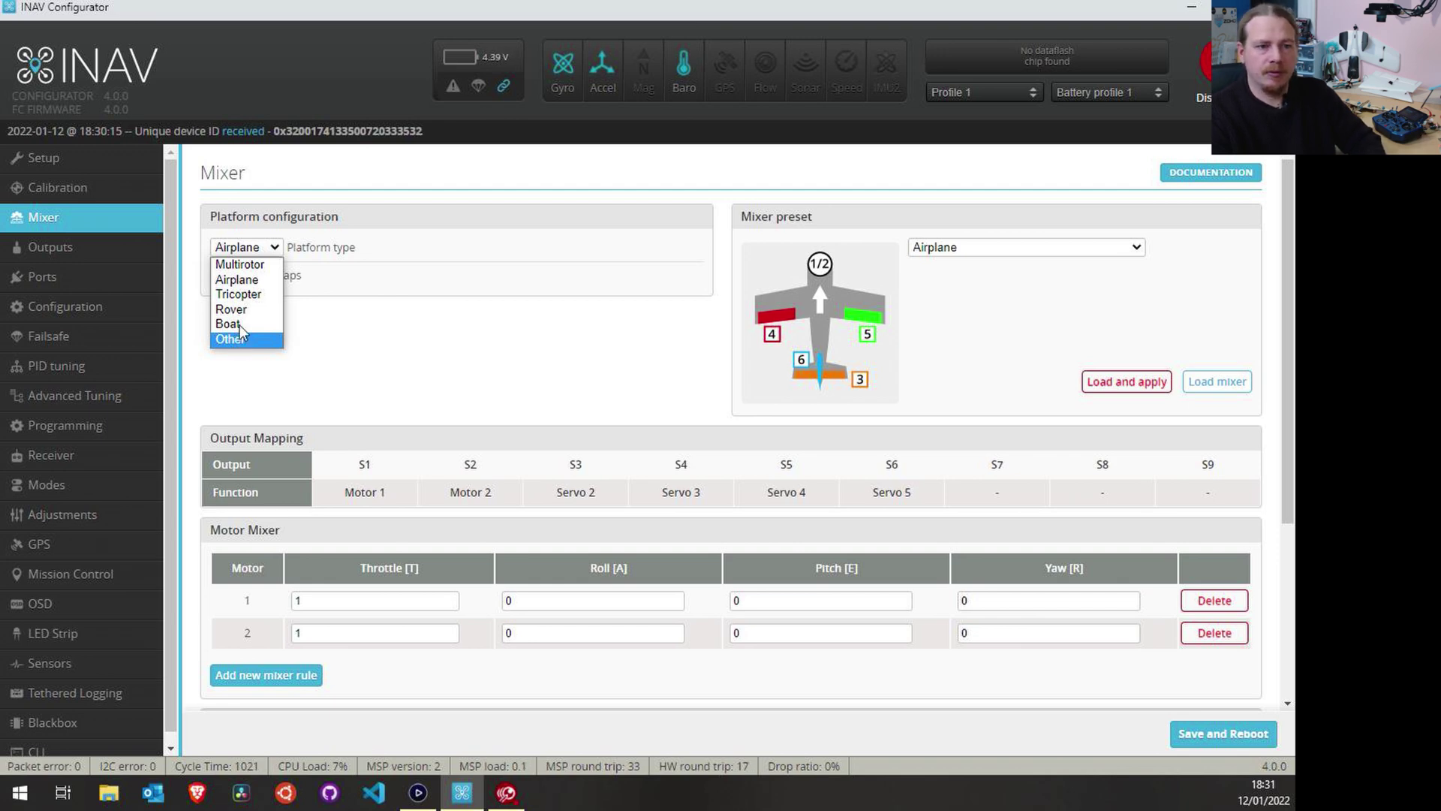
pyautogui.click(253, 281)
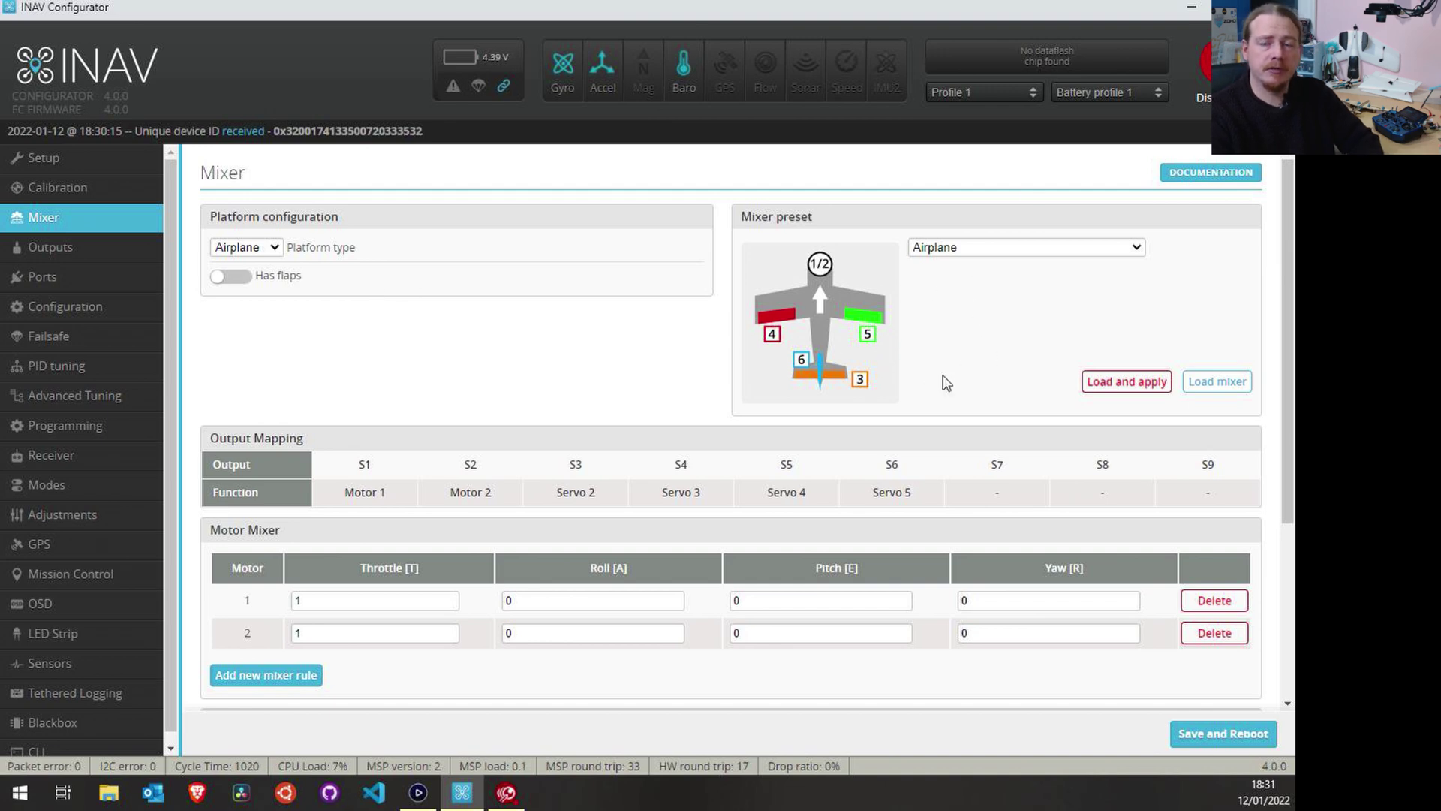
pyautogui.click(954, 254)
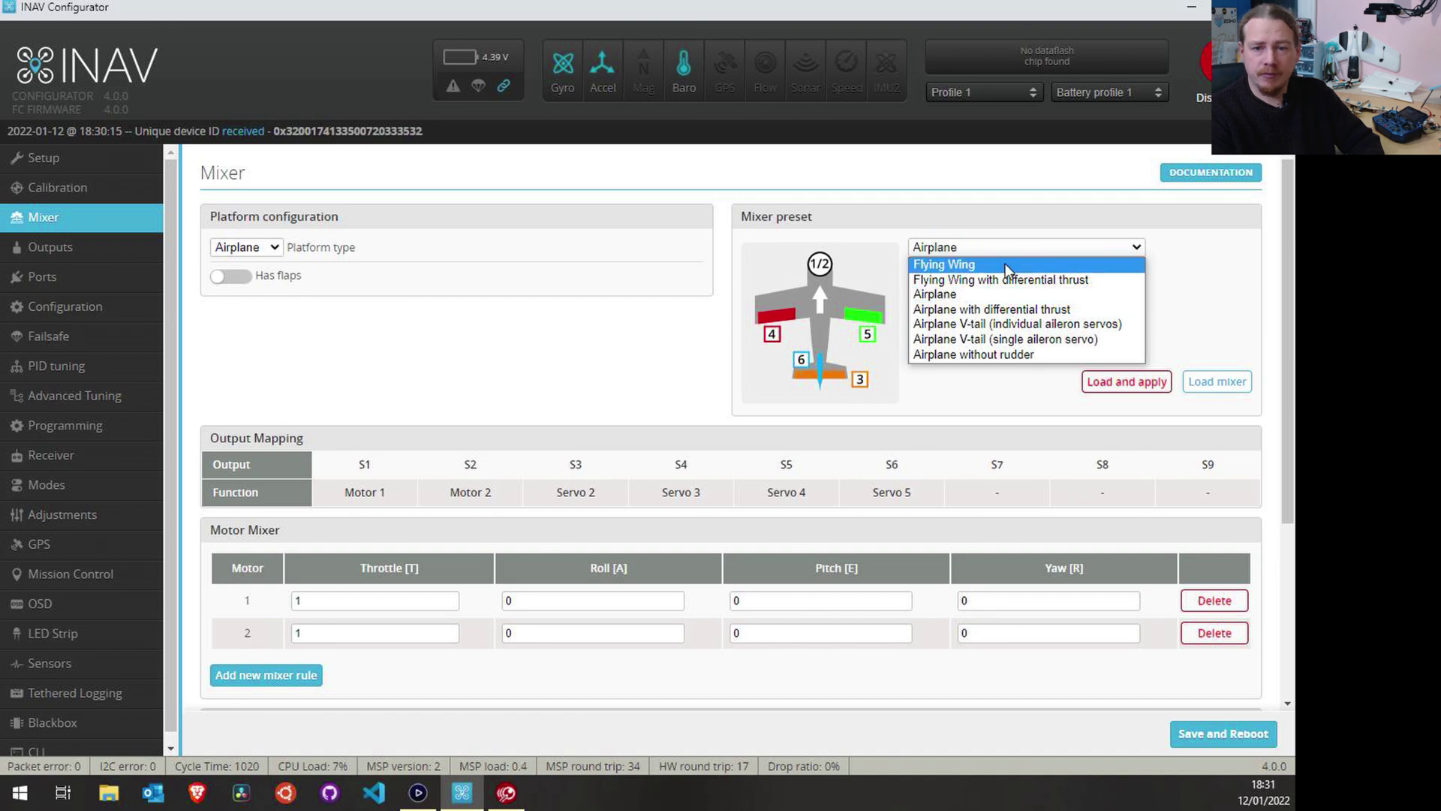
pyautogui.click(985, 266)
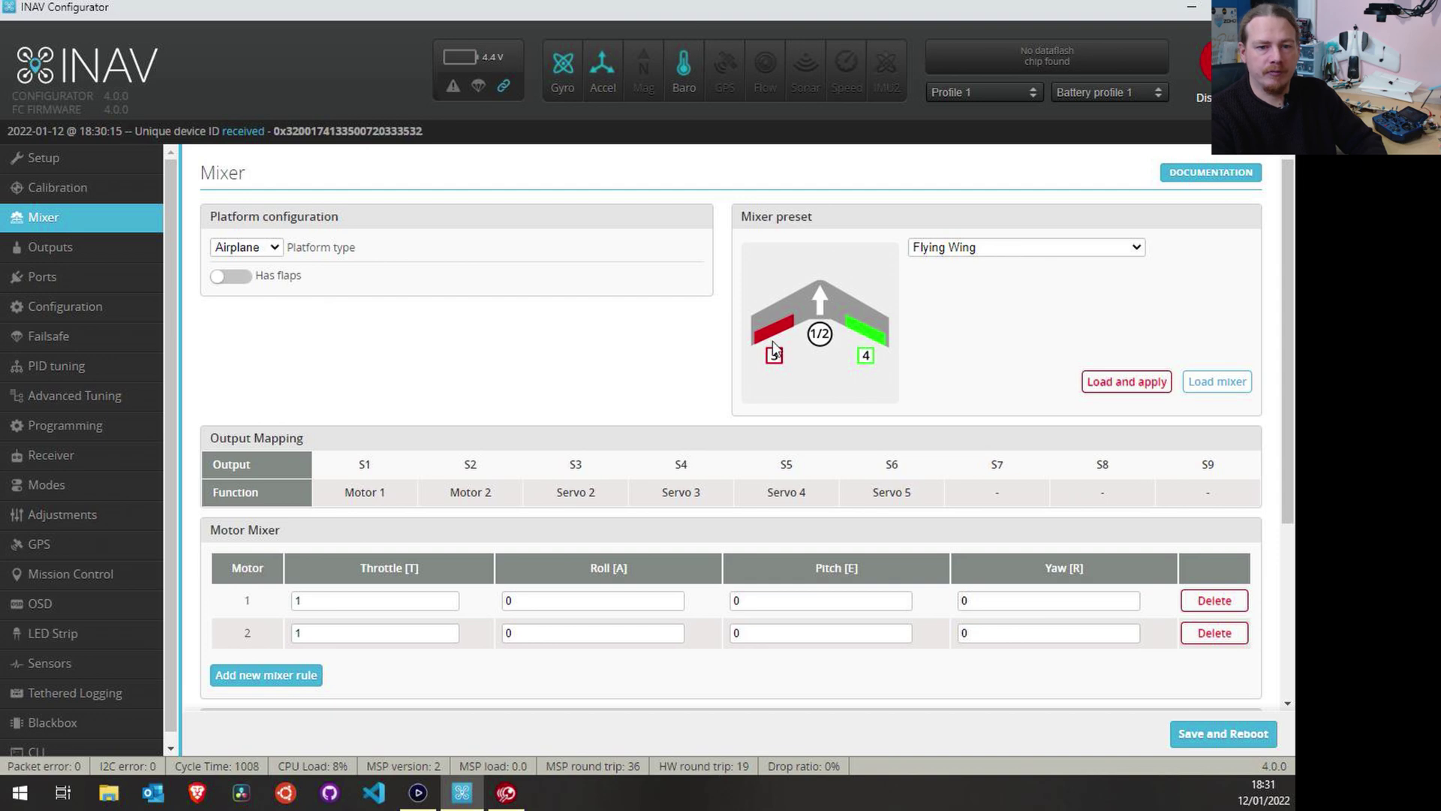
pyautogui.click(1028, 249)
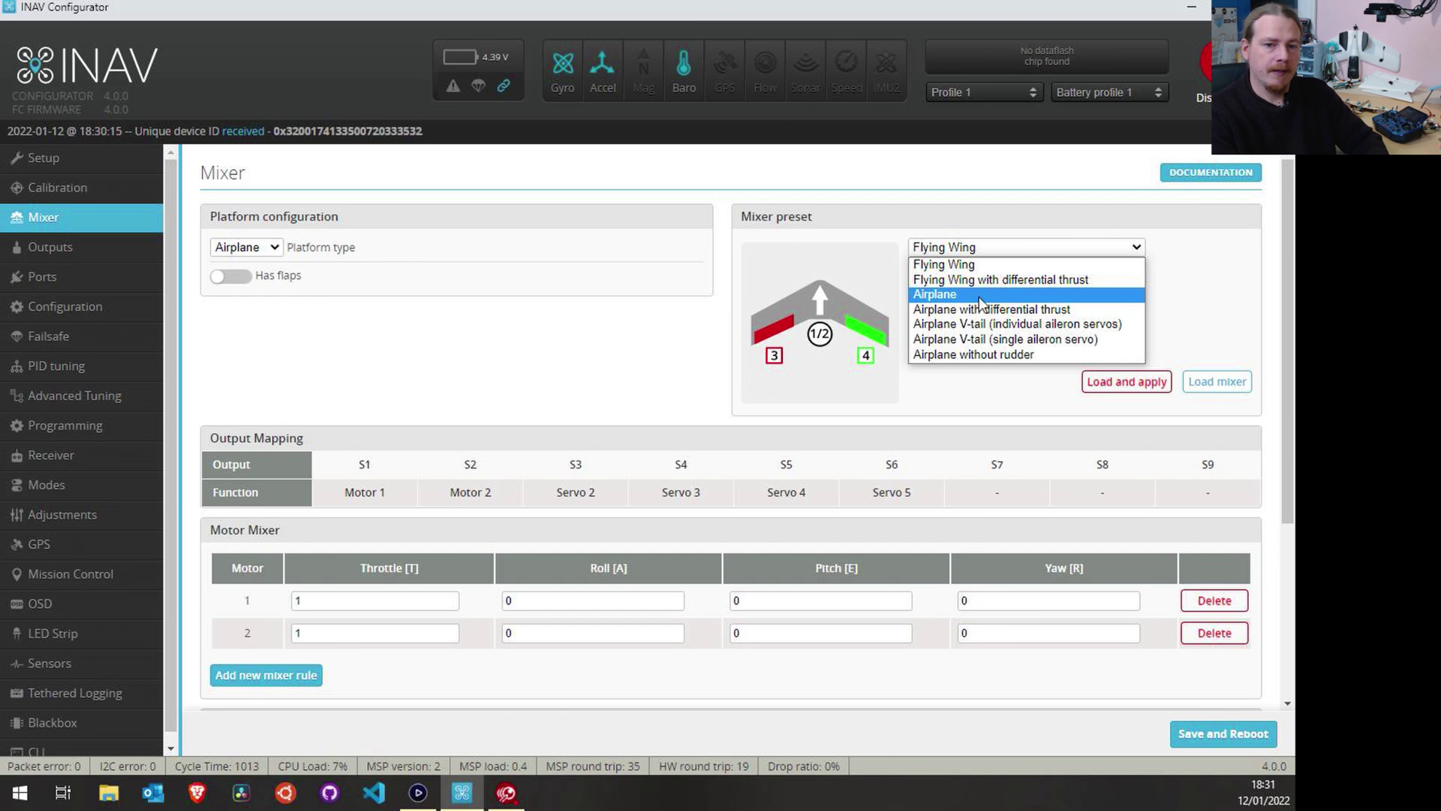
pyautogui.click(978, 296)
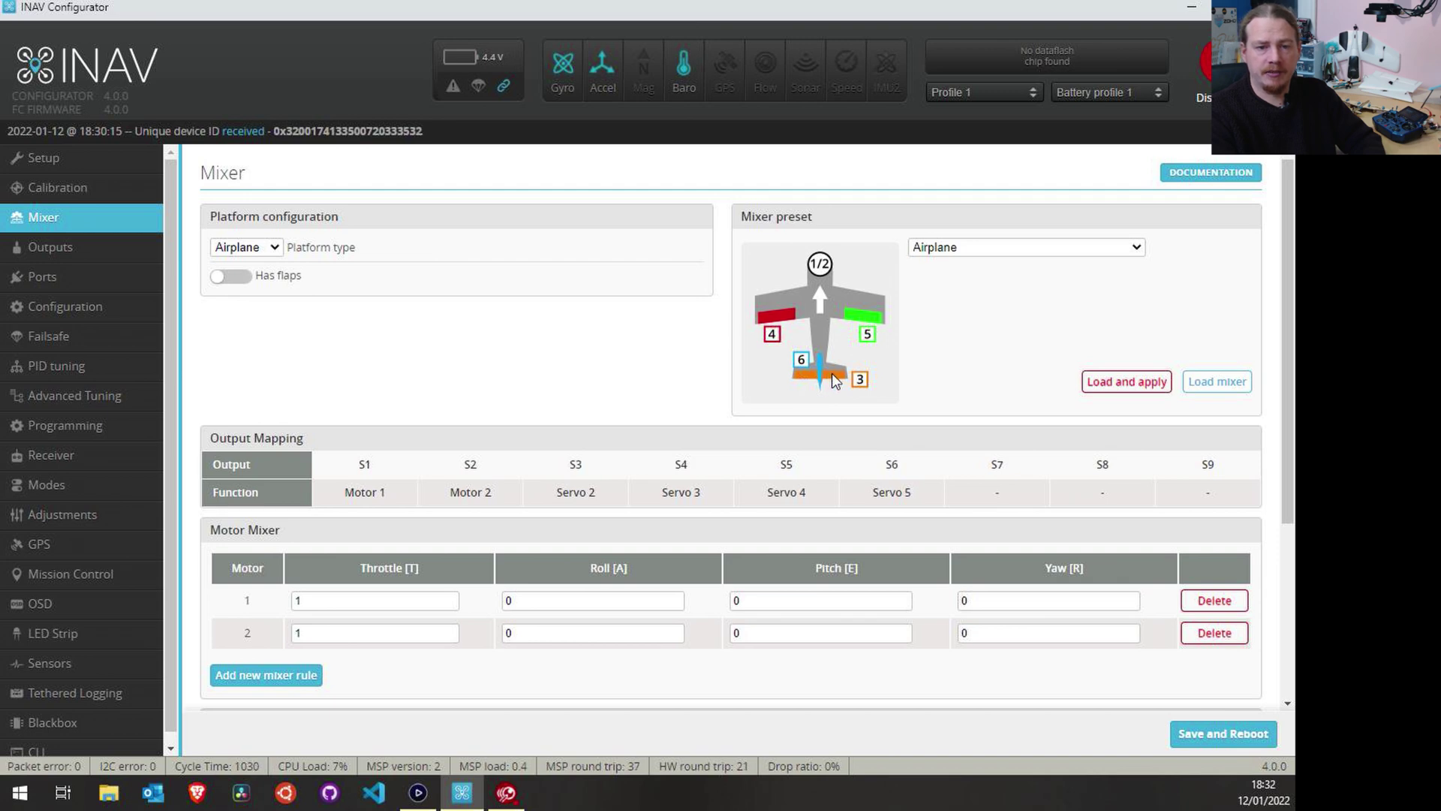
# Preview both V-tail presets and Airplane without rudder, then choose the Airplane preset again.
pyautogui.click(1013, 253)
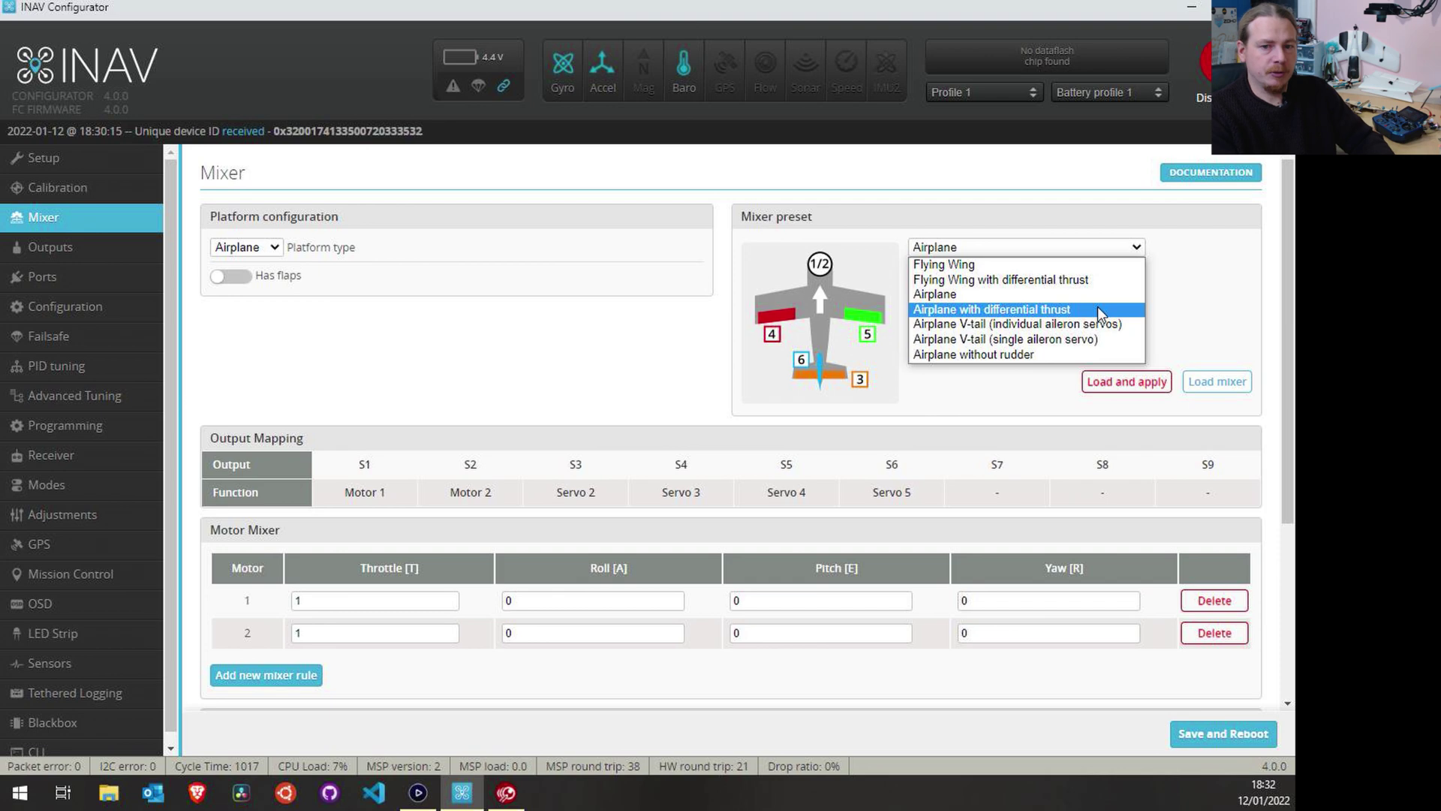
pyautogui.click(1047, 324)
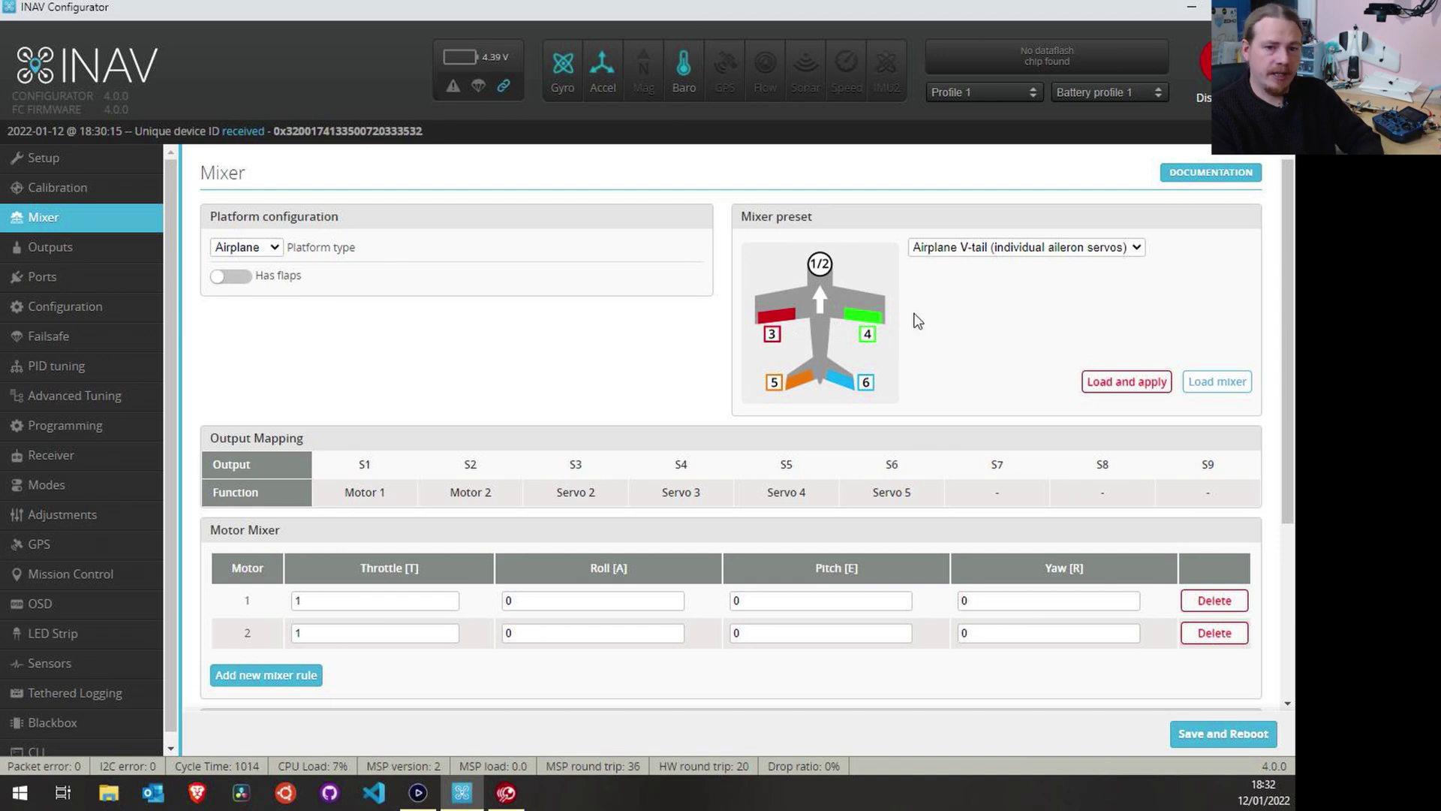
pyautogui.click(1000, 246)
pyautogui.click(1056, 343)
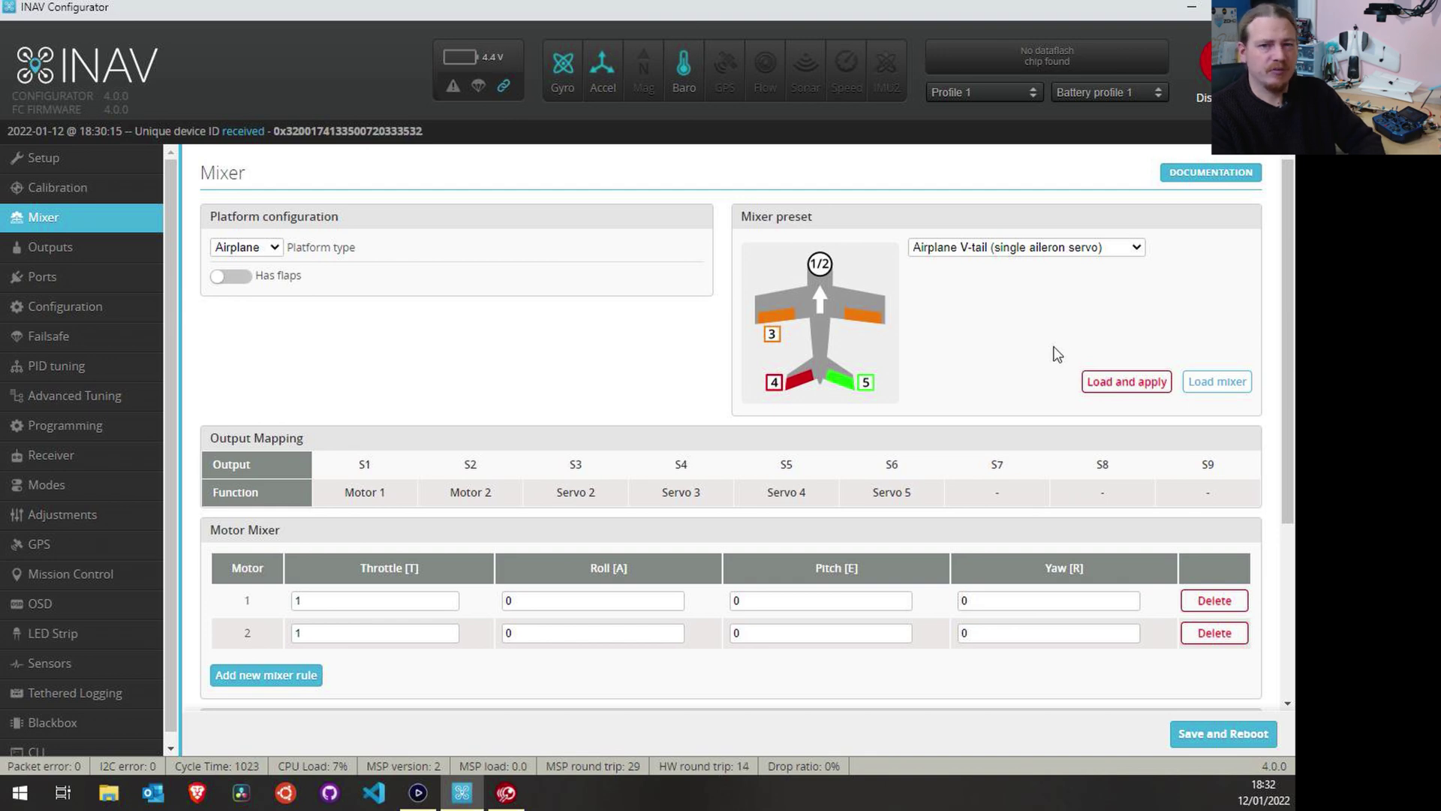
pyautogui.click(1013, 246)
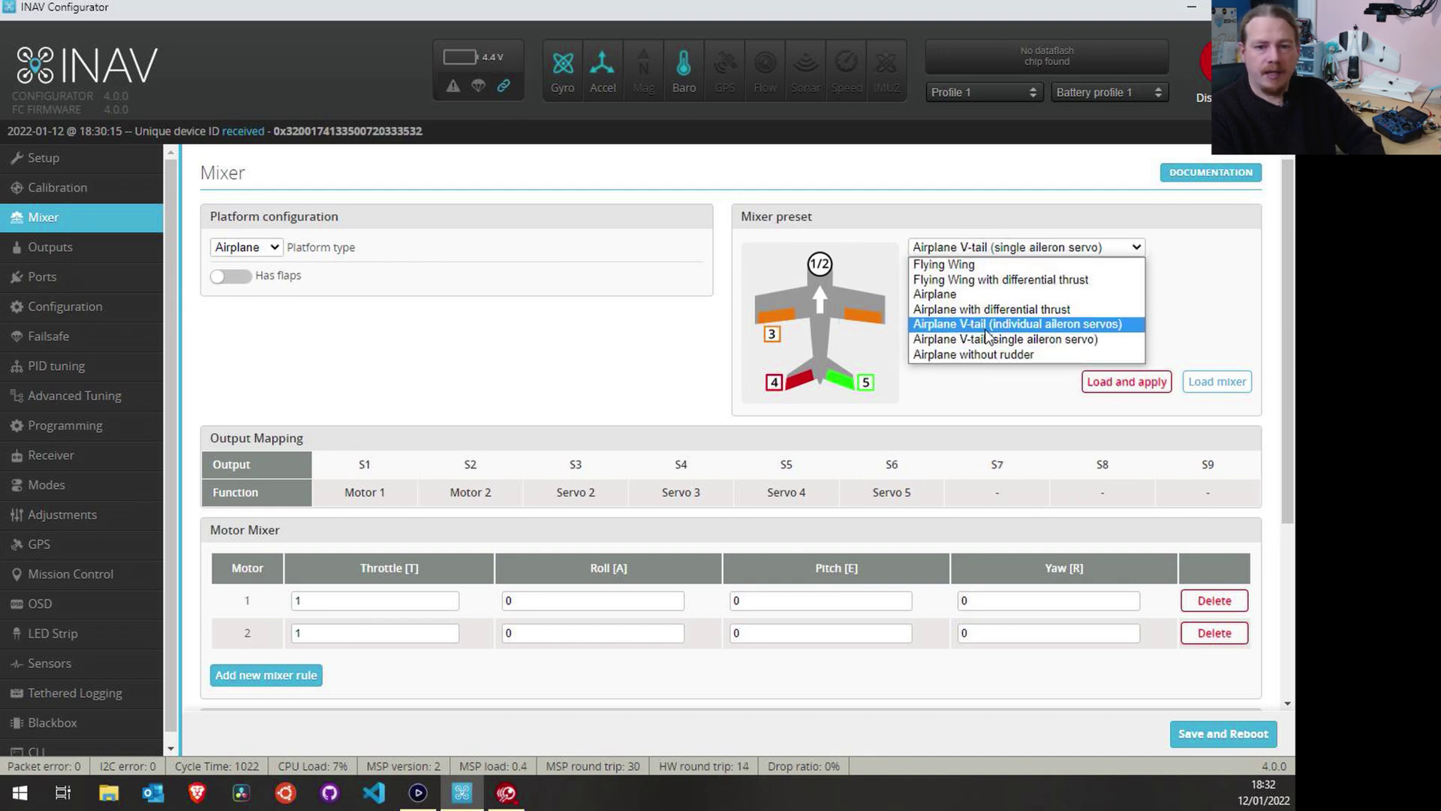
pyautogui.click(1006, 355)
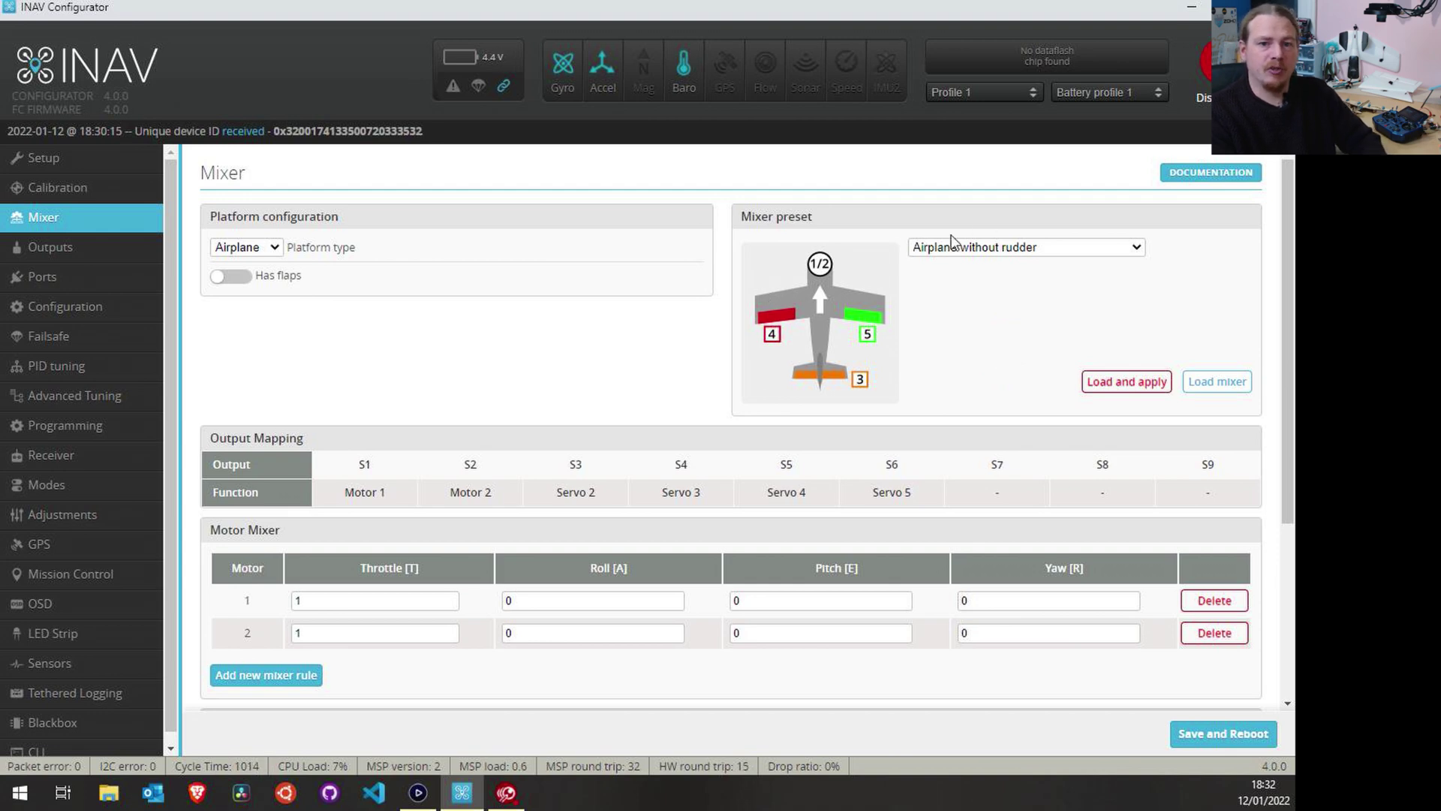
pyautogui.click(996, 246)
pyautogui.click(970, 302)
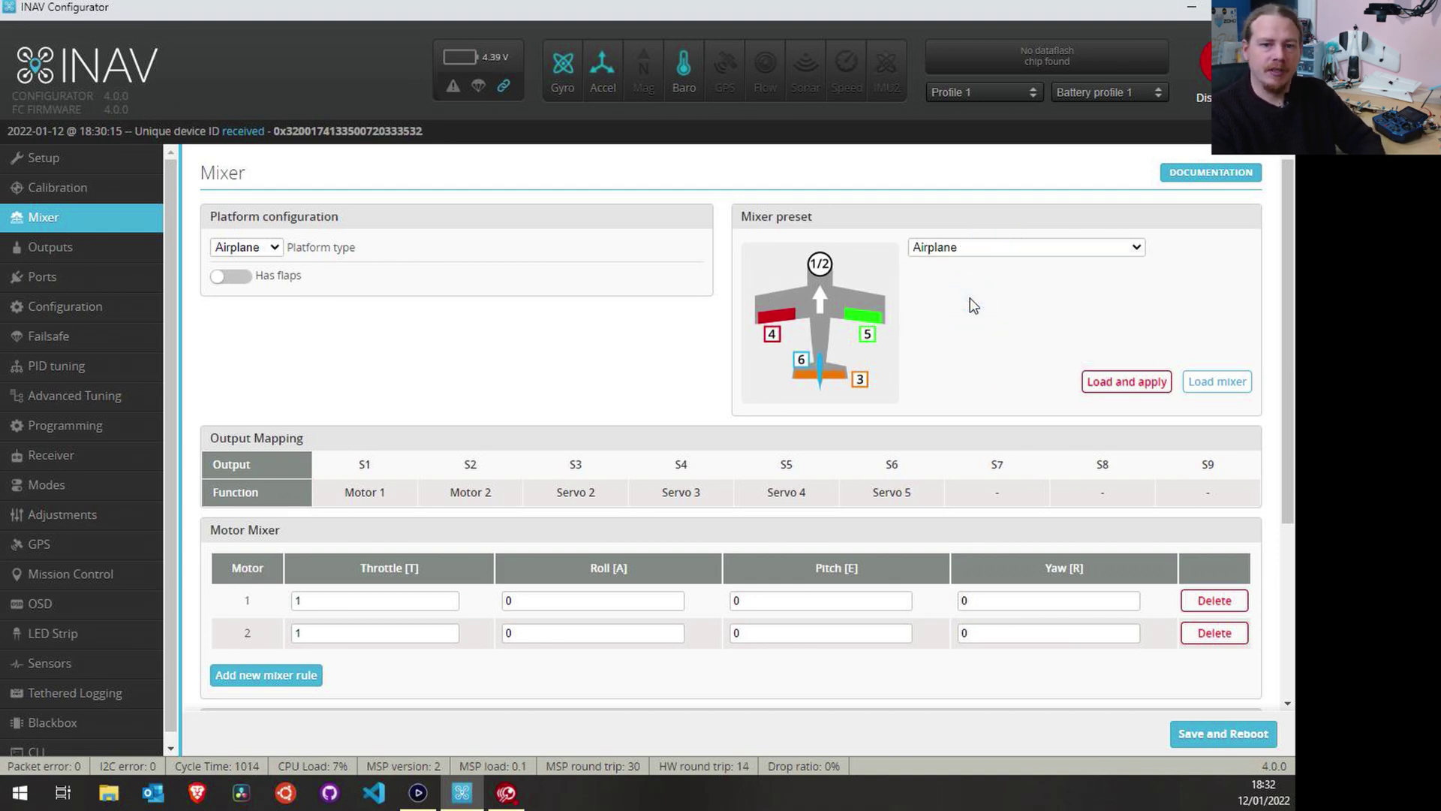
# Load and apply the Airplane preset, confirming the warning, and delete the servo 3 and 4 Flaps rules.
pyautogui.click(1126, 381)
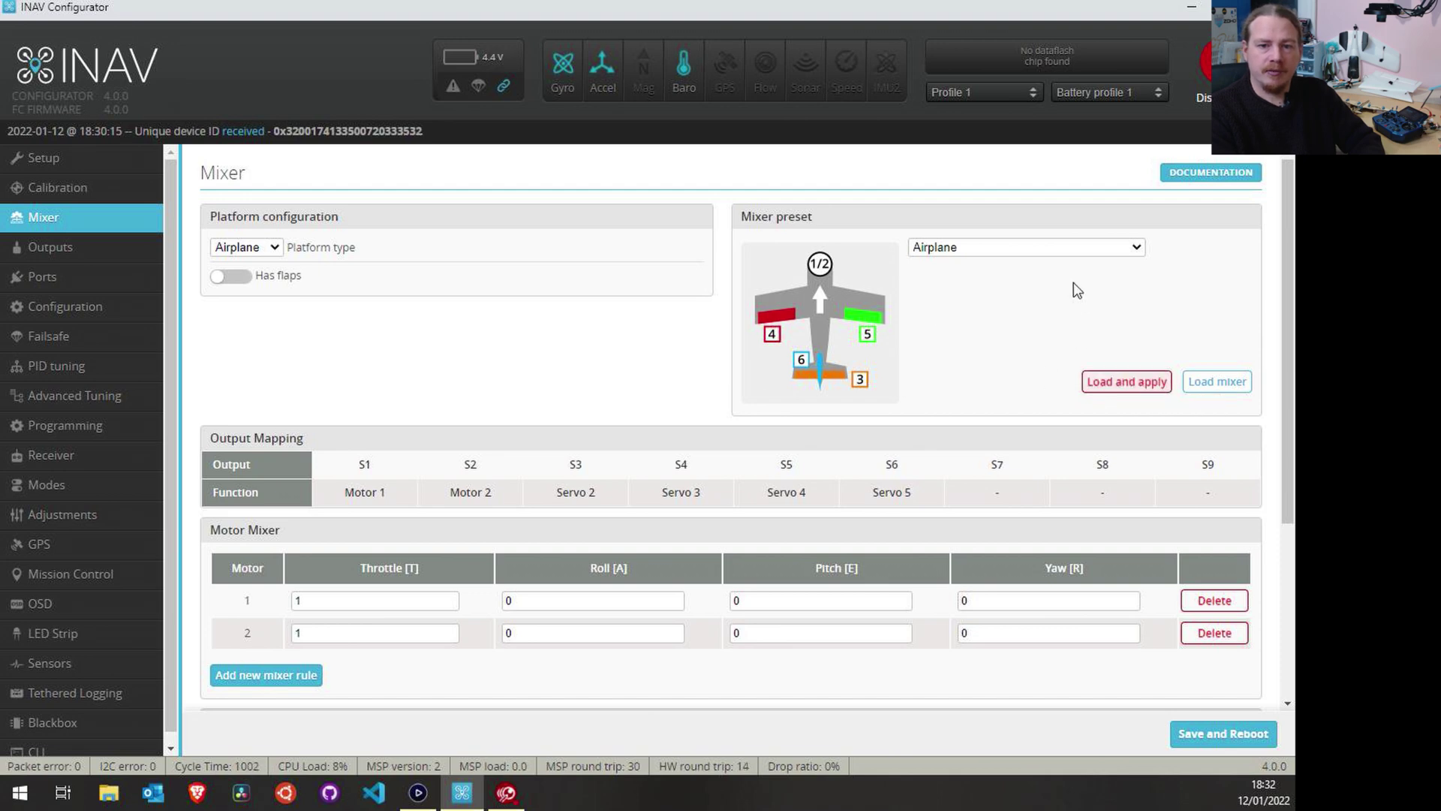
pyautogui.click(1116, 385)
pyautogui.click(792, 513)
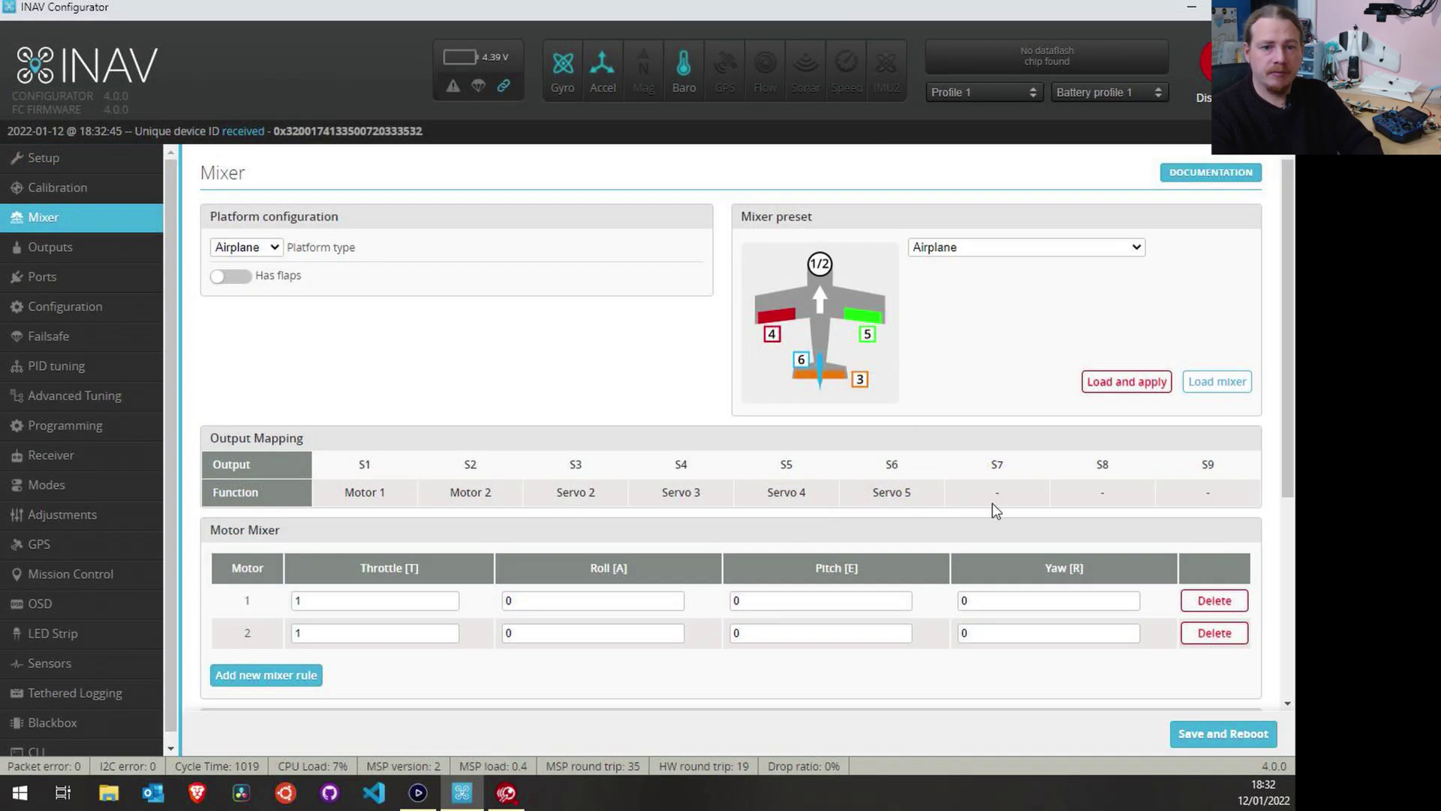
pyautogui.scroll(-1, 743, 438)
pyautogui.scroll(-1, 742, 439)
pyautogui.scroll(-1, 742, 432)
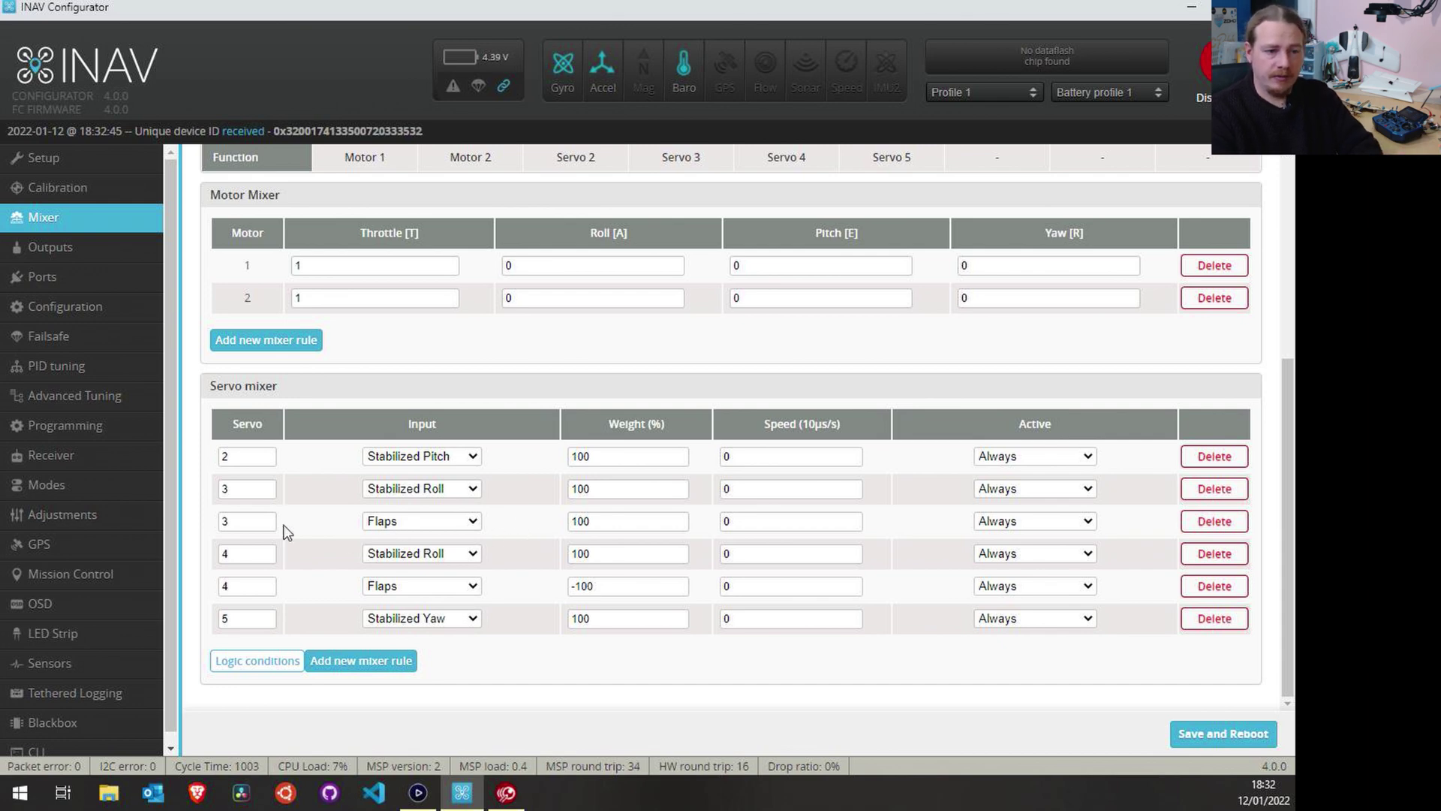
pyautogui.click(1212, 521)
pyautogui.click(1185, 588)
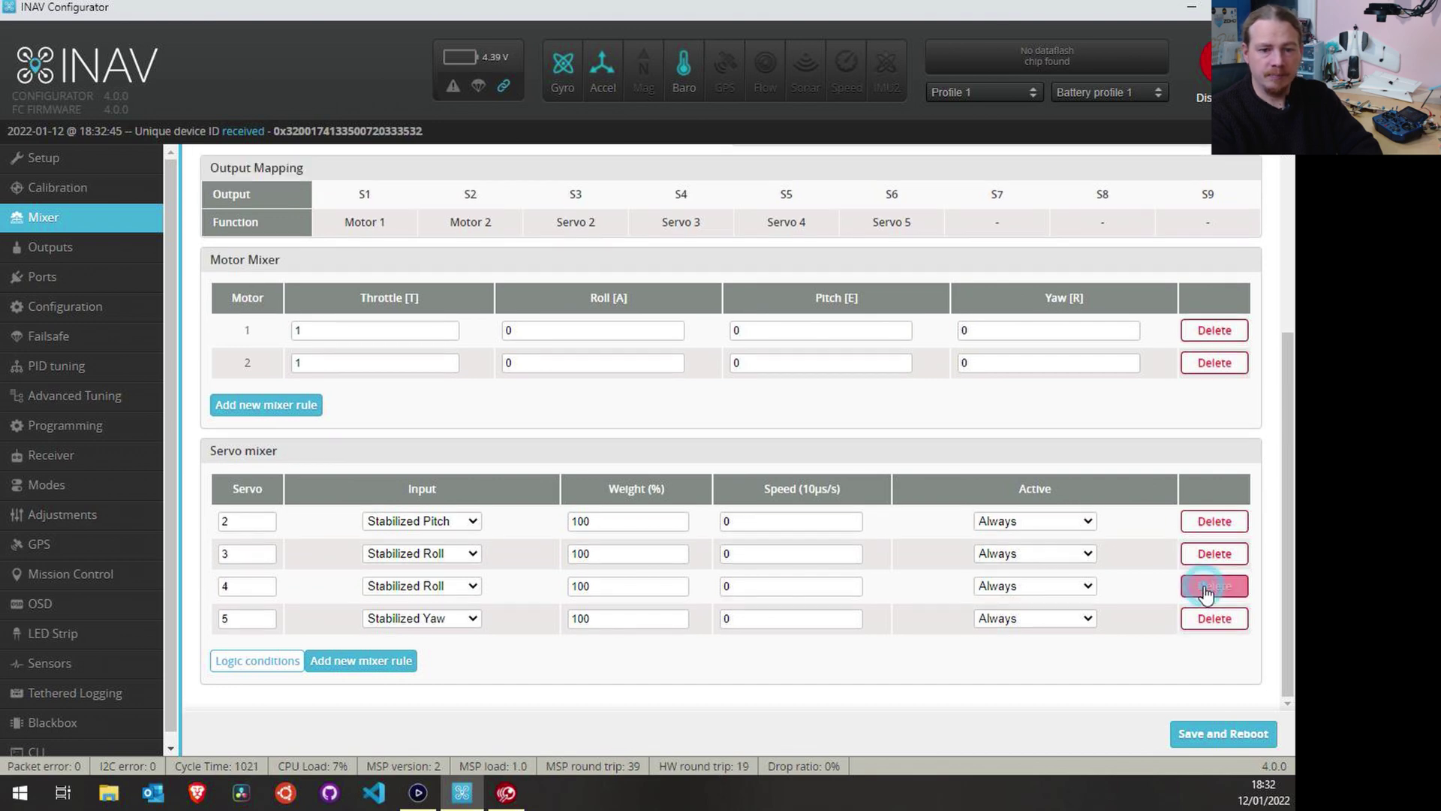
pyautogui.scroll(1, 1138, 518)
pyautogui.scroll(2, 1088, 471)
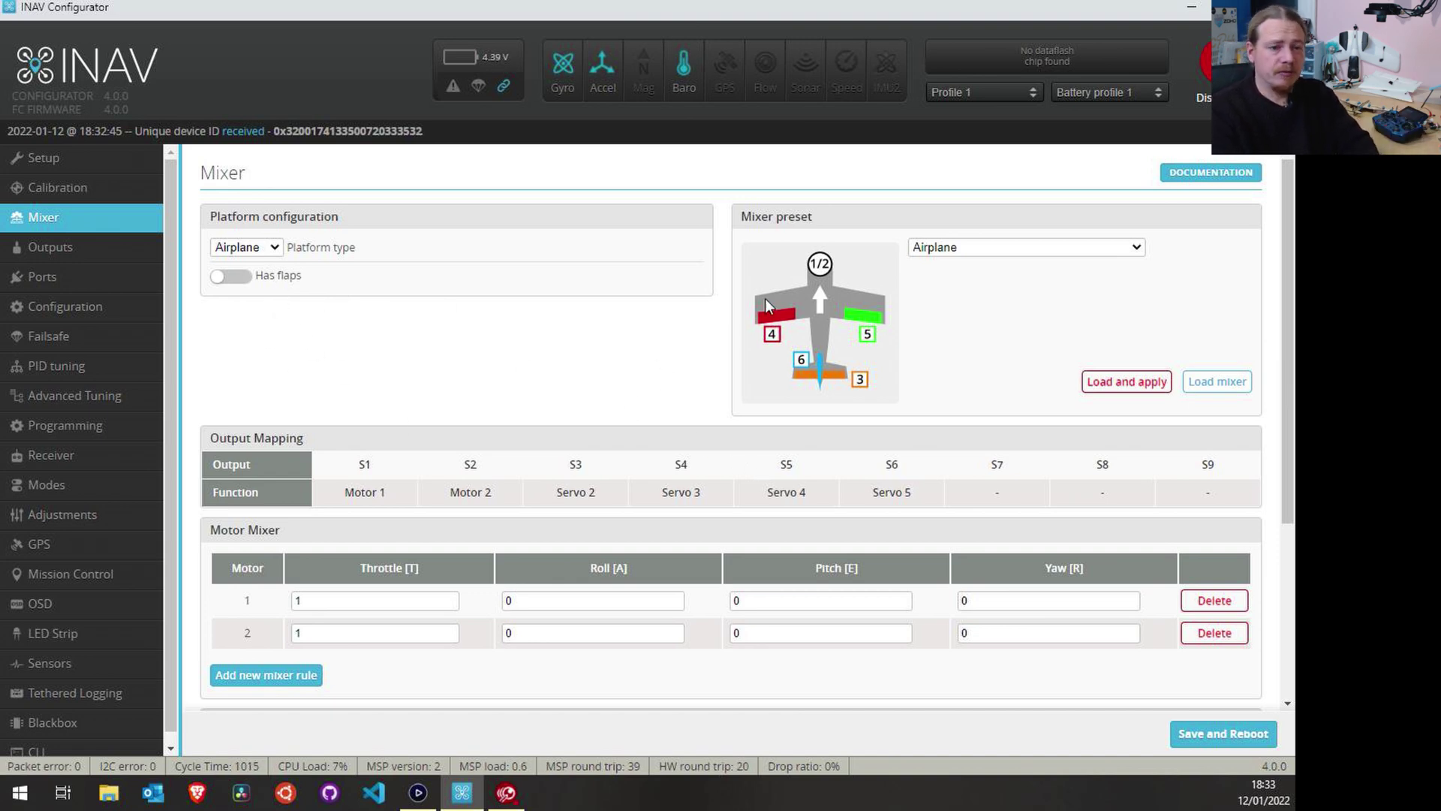
pyautogui.scroll(-3, 769, 301)
pyautogui.scroll(3, 851, 448)
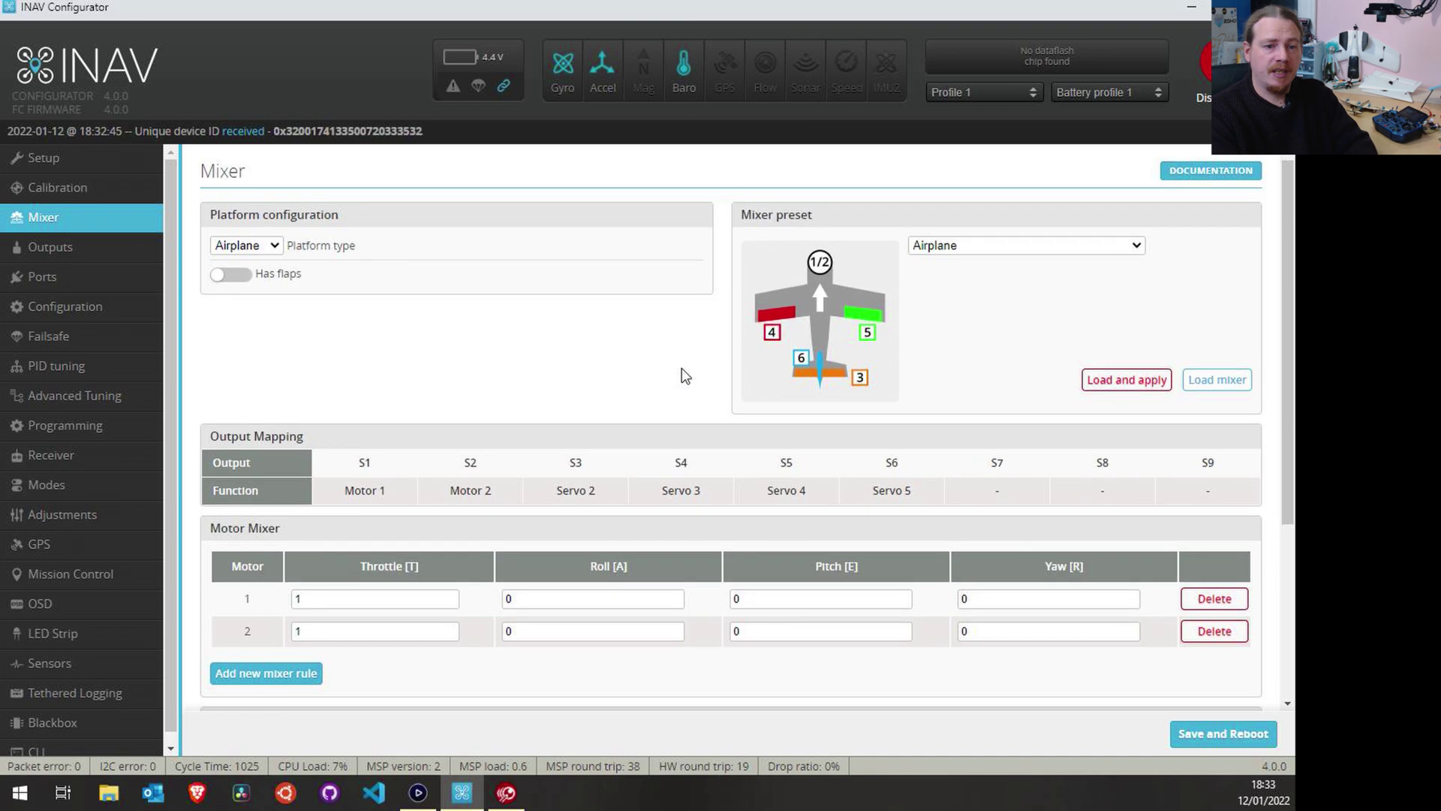
pyautogui.scroll(-3, 682, 369)
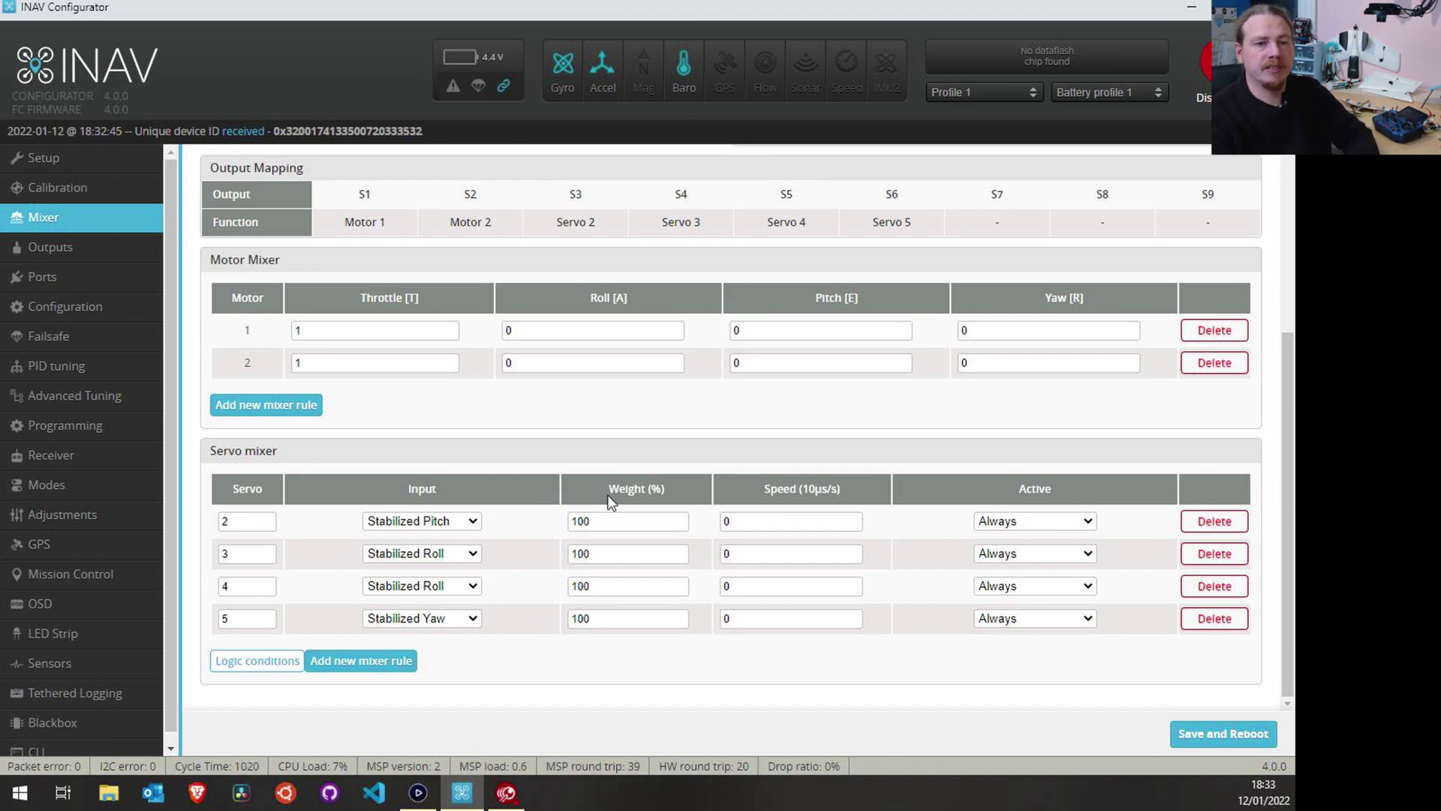
pyautogui.scroll(3, 605, 498)
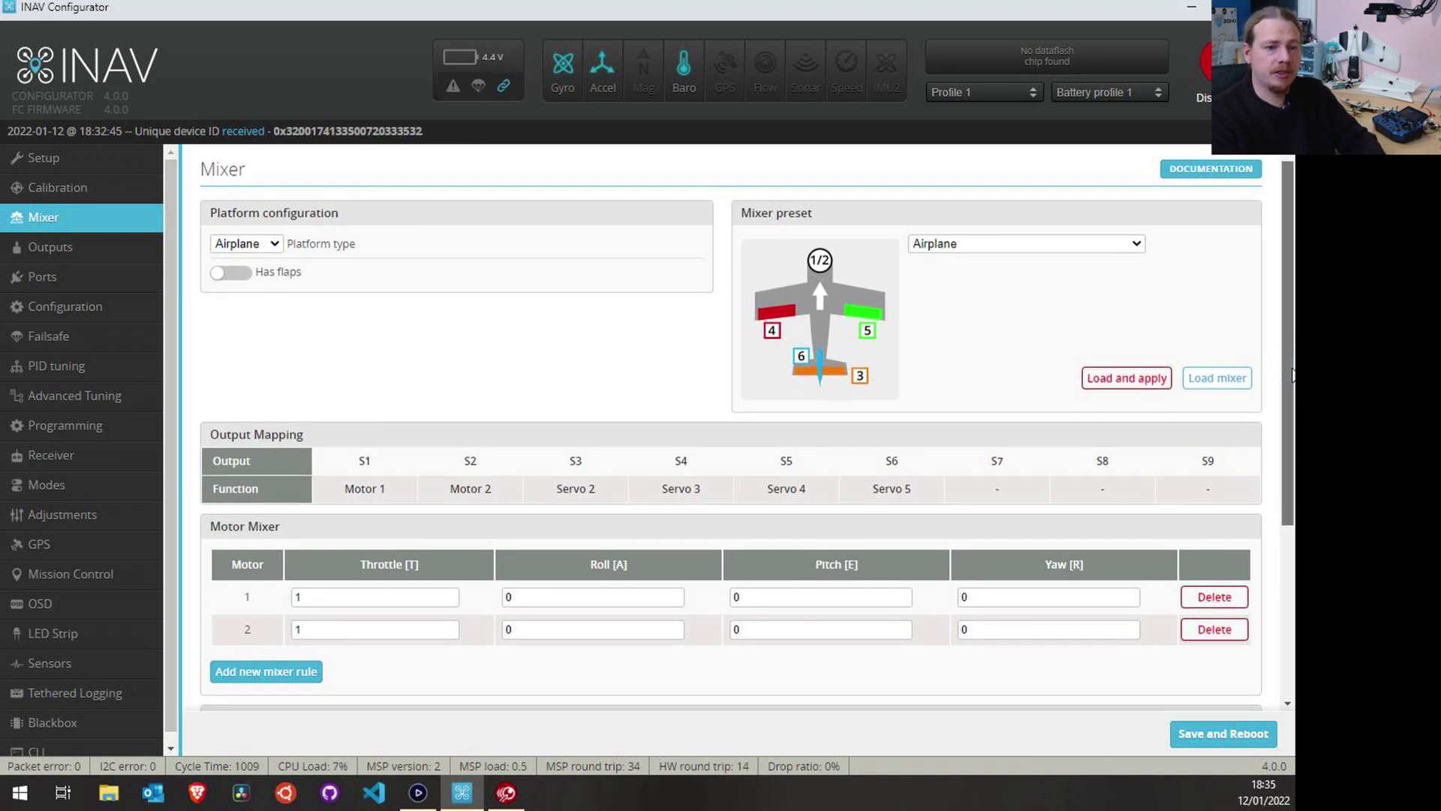
pyautogui.moveTo(1293, 372); pyautogui.dragTo(1285, 541)
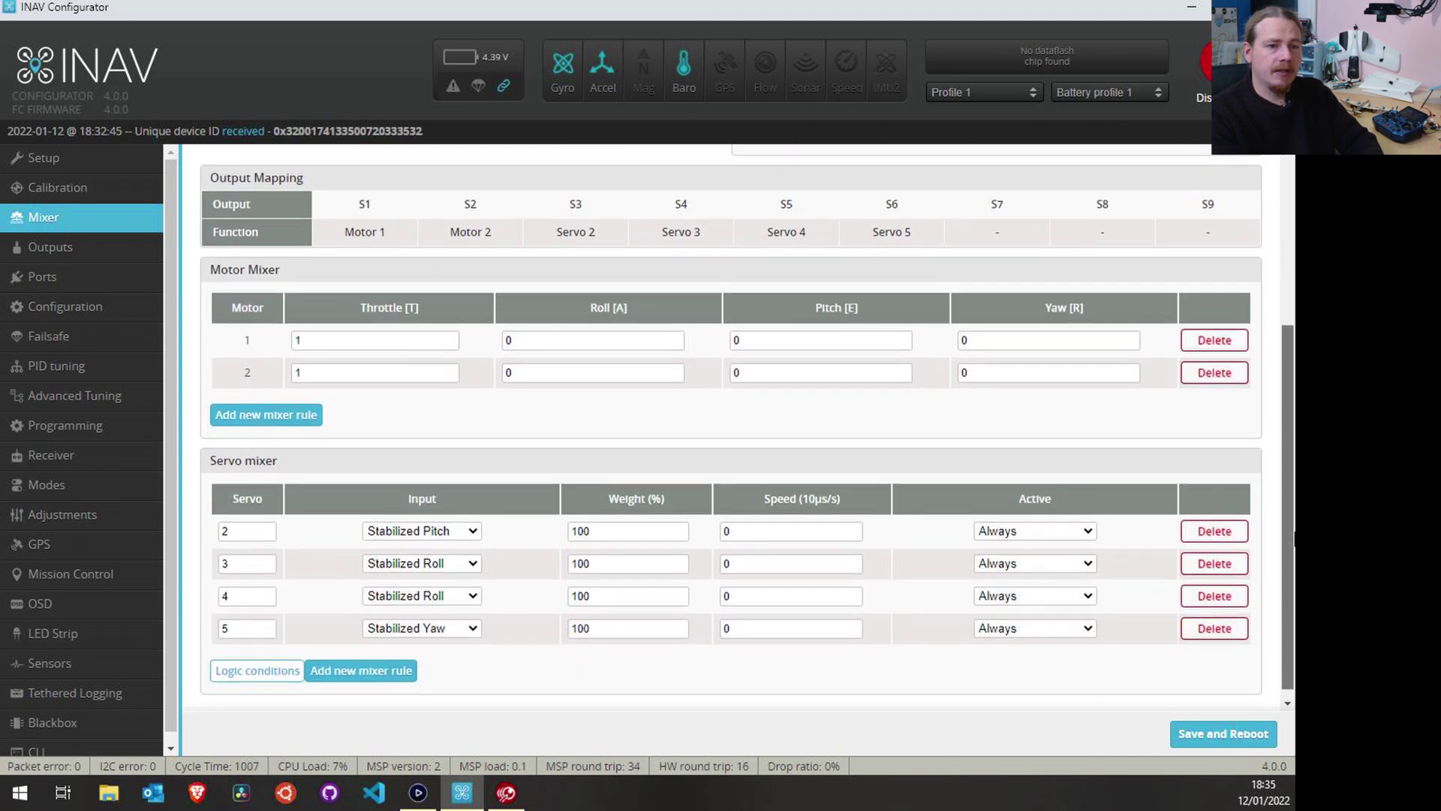
# Renumber the servo rules from 2–5 to 1–4 and save the mixer with a reboot.
pyautogui.doubleClick(238, 526)
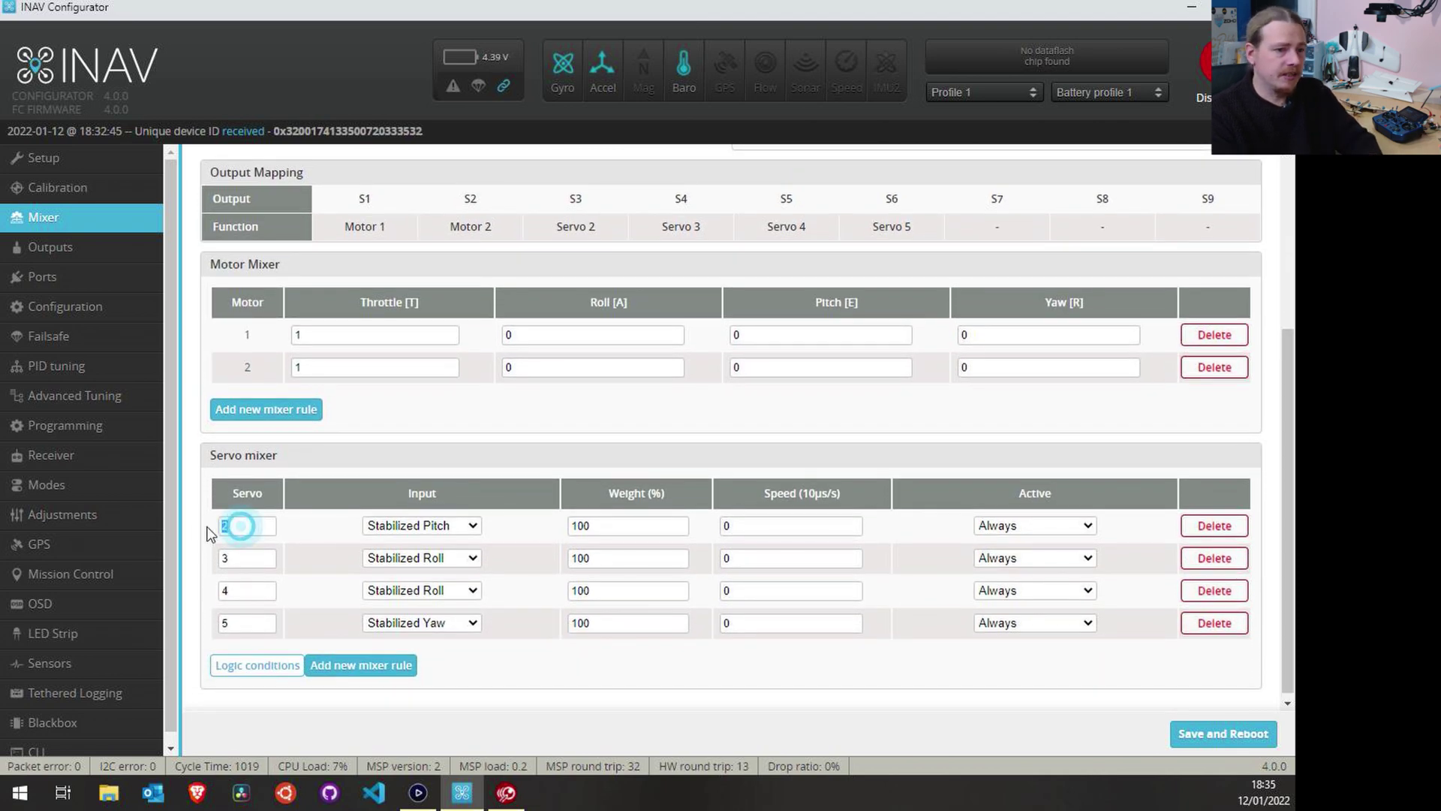
pyautogui.write('1')
pyautogui.doubleClick(231, 557)
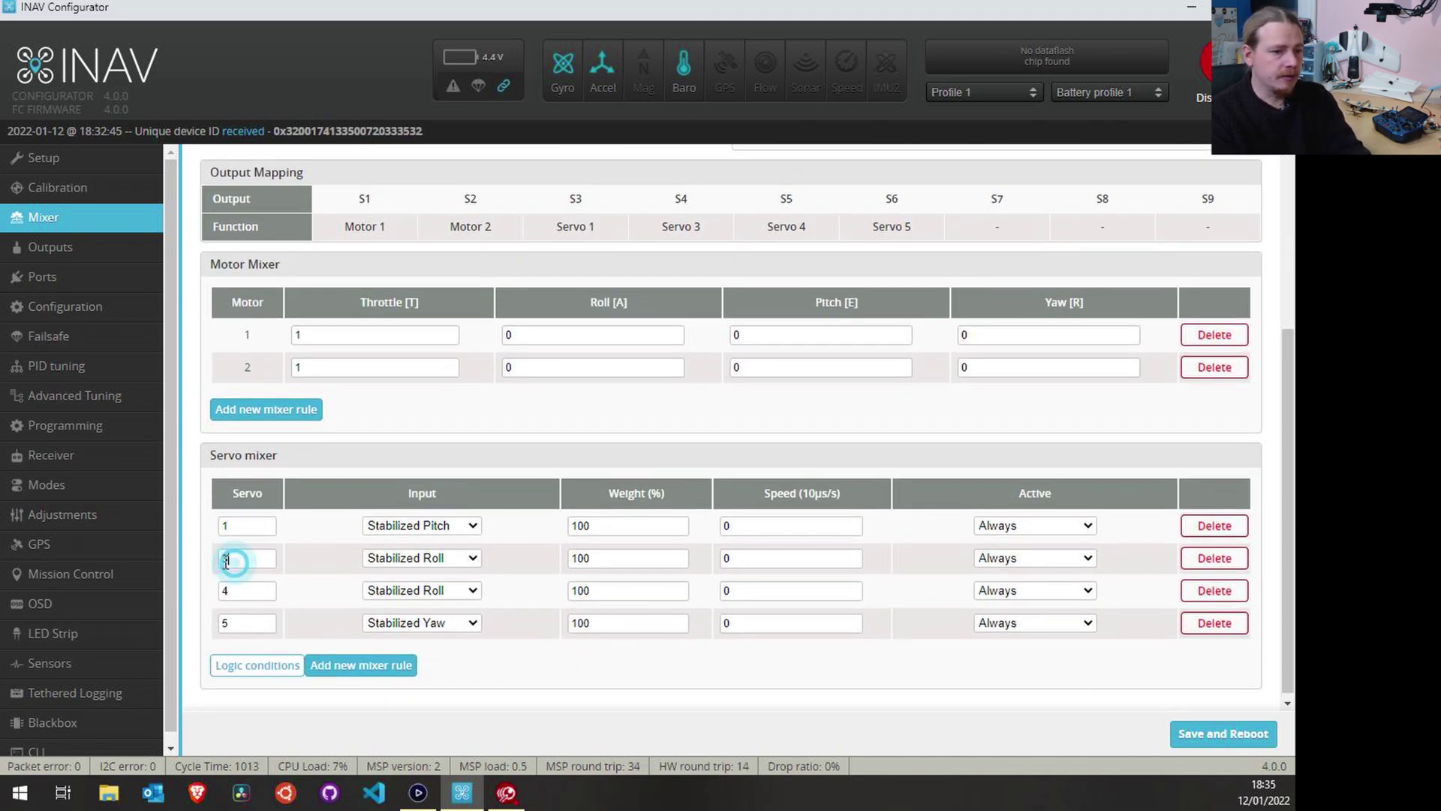
pyautogui.write('23')
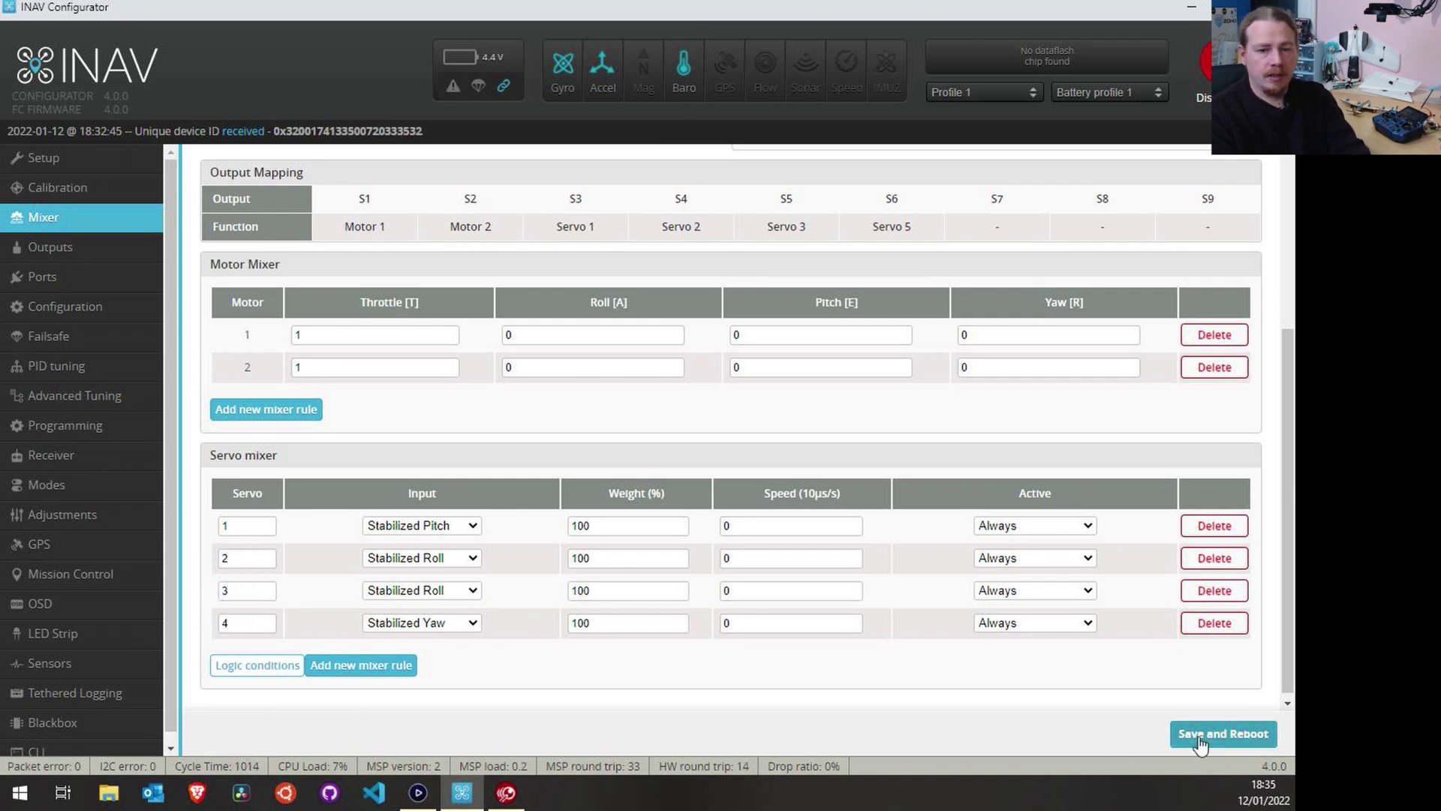
pyautogui.click(1168, 732)
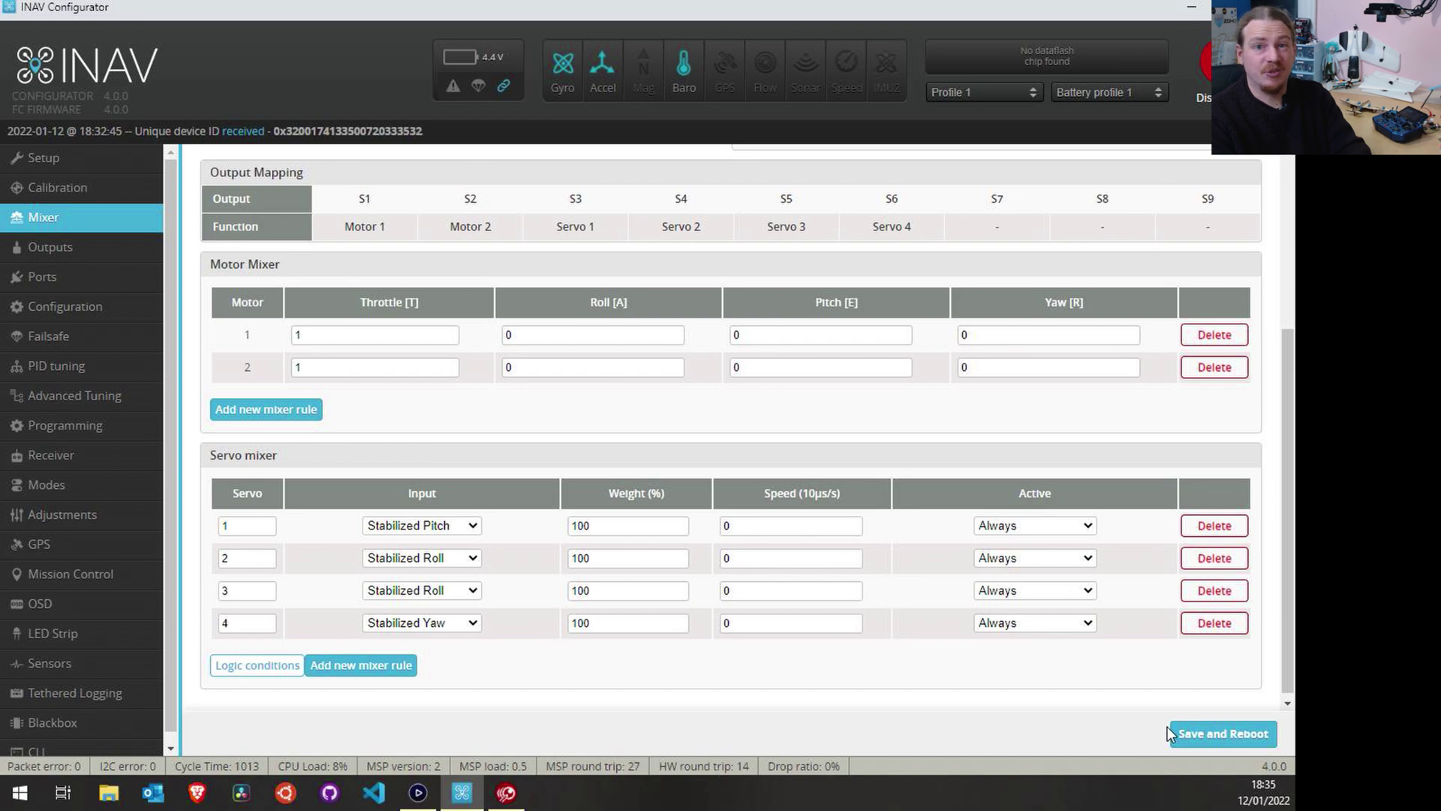
pyautogui.click(1171, 732)
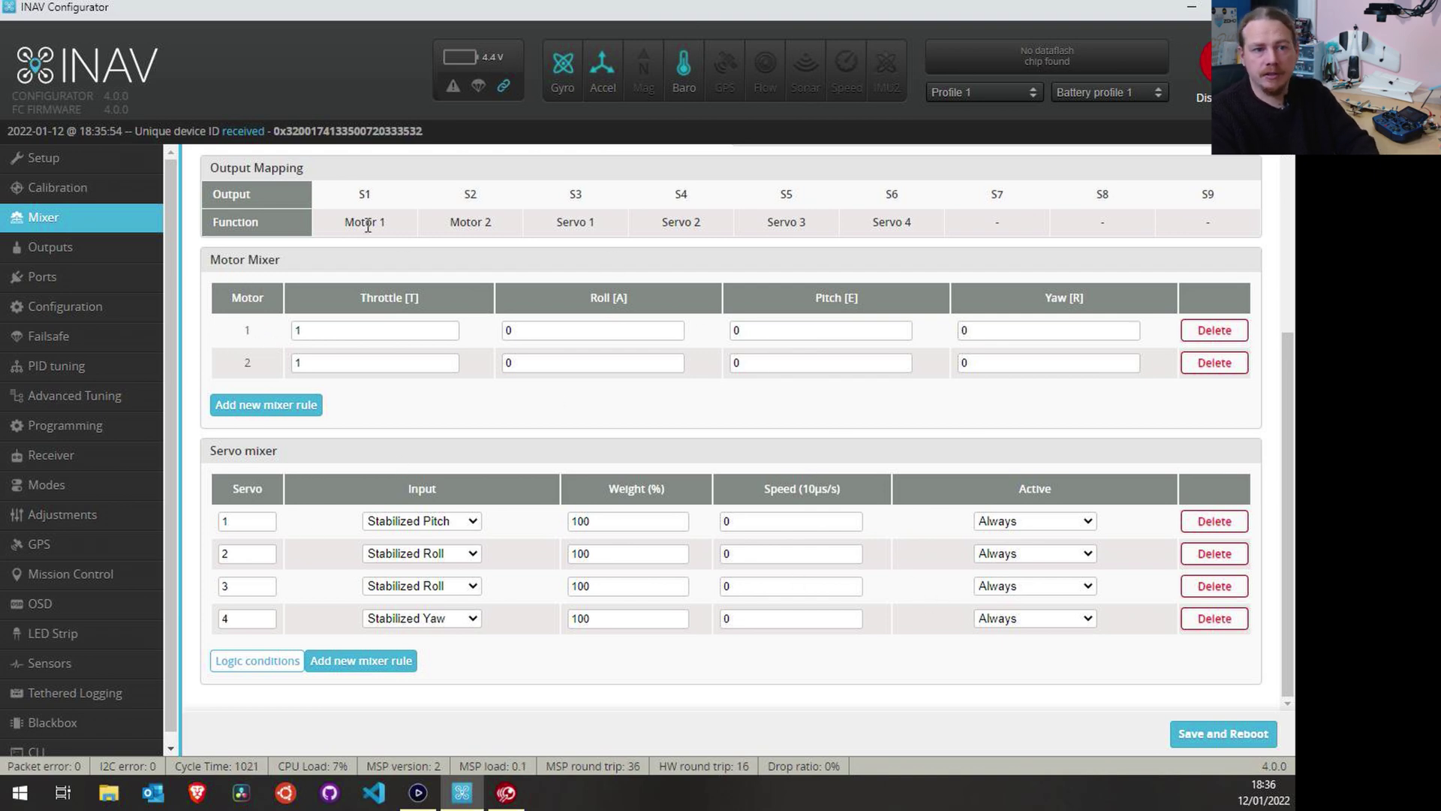
pyautogui.moveTo(210, 222); pyautogui.dragTo(907, 235)
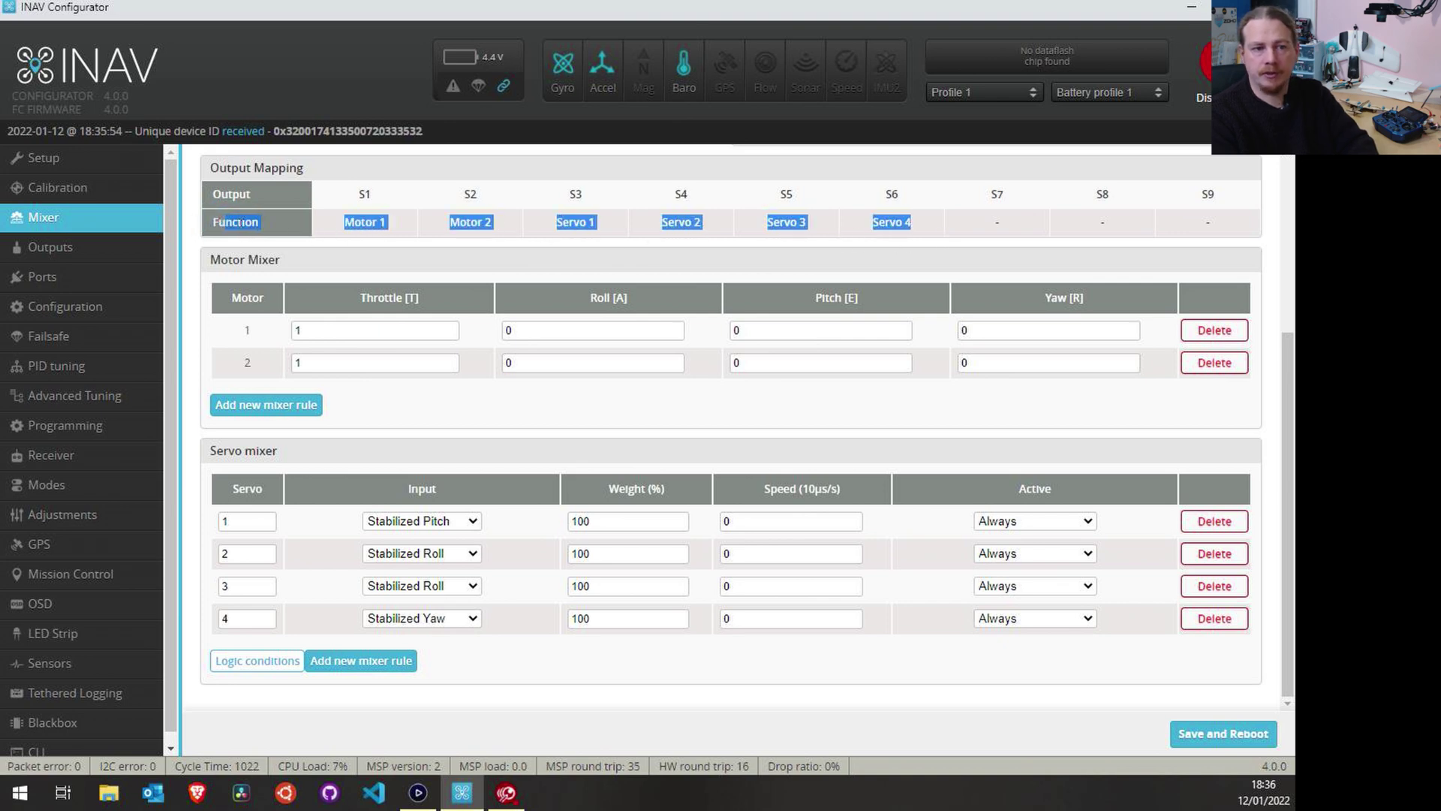
pyautogui.moveTo(271, 194); pyautogui.dragTo(1070, 196)
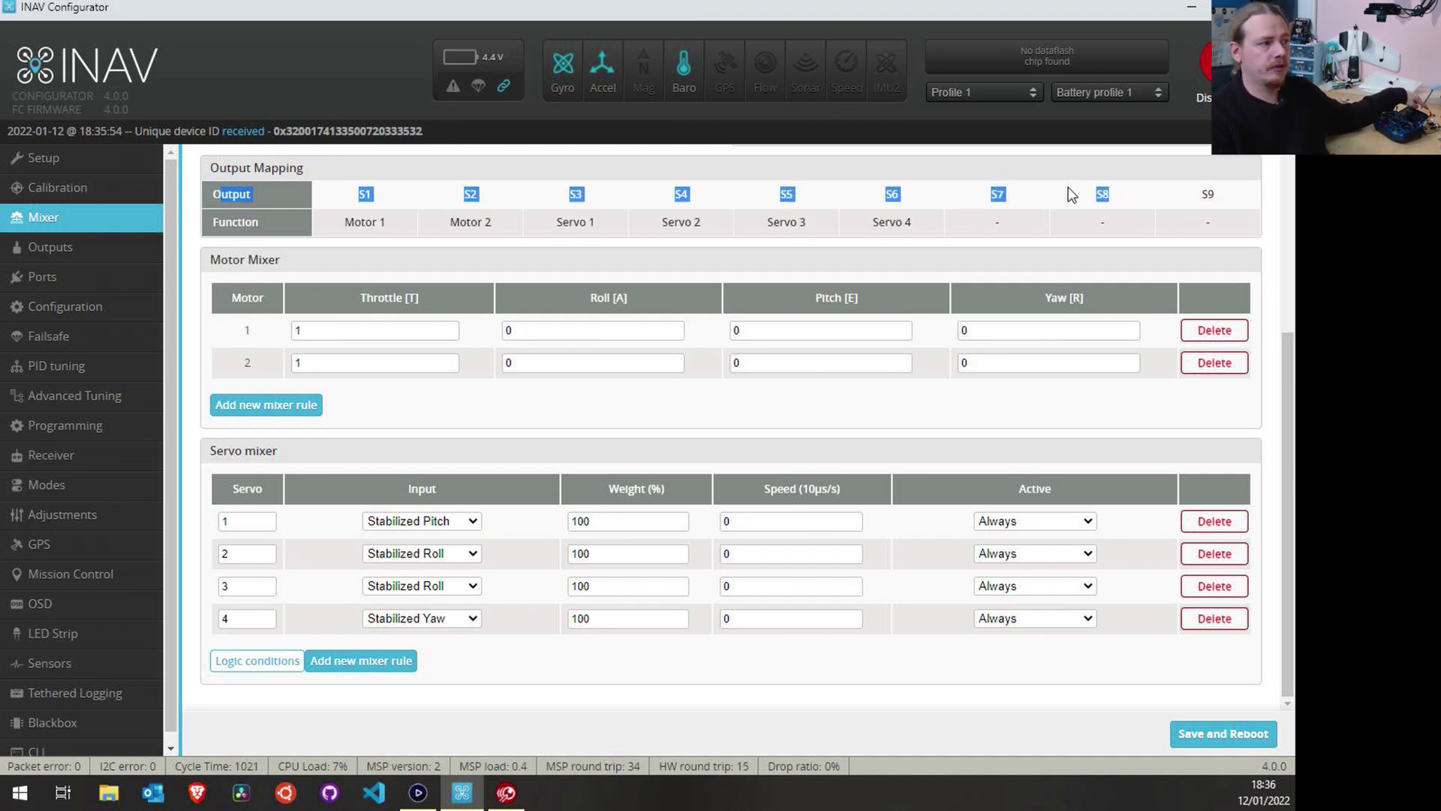
pyautogui.click(973, 248)
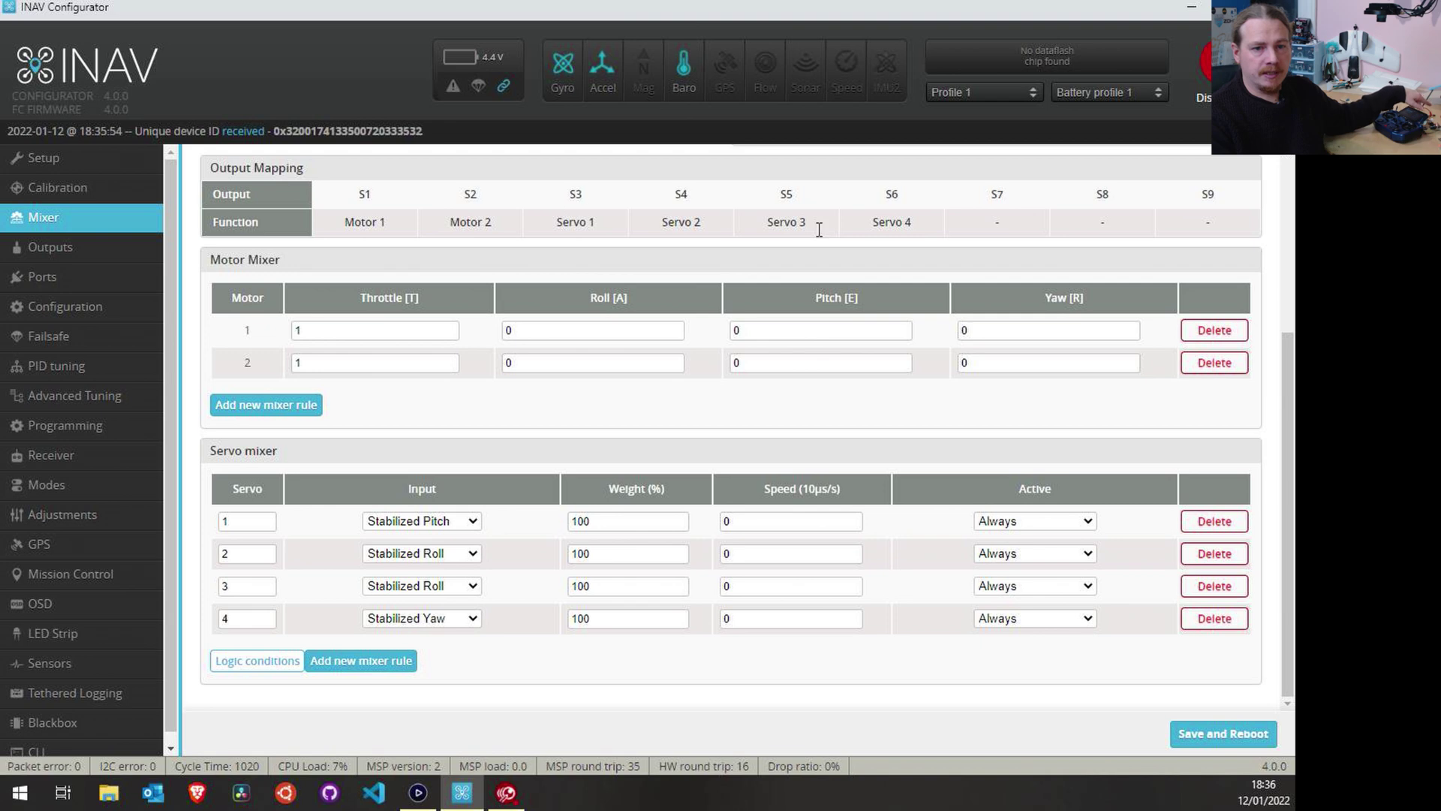
pyautogui.moveTo(1114, 194)
pyautogui.mouseDown()
pyautogui.moveTo(594, 185)
pyautogui.moveTo(343, 205)
pyautogui.mouseUp()
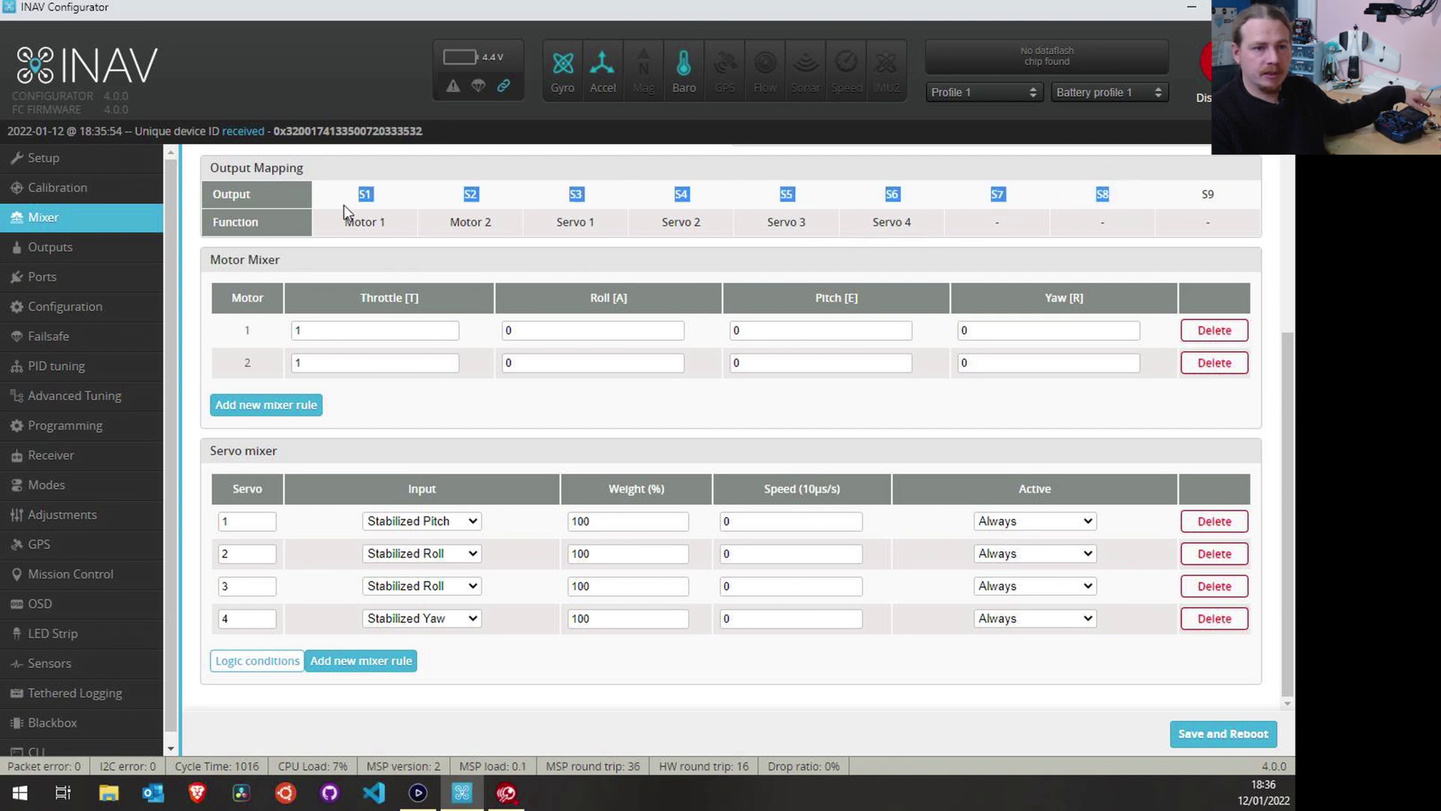
pyautogui.click(334, 224)
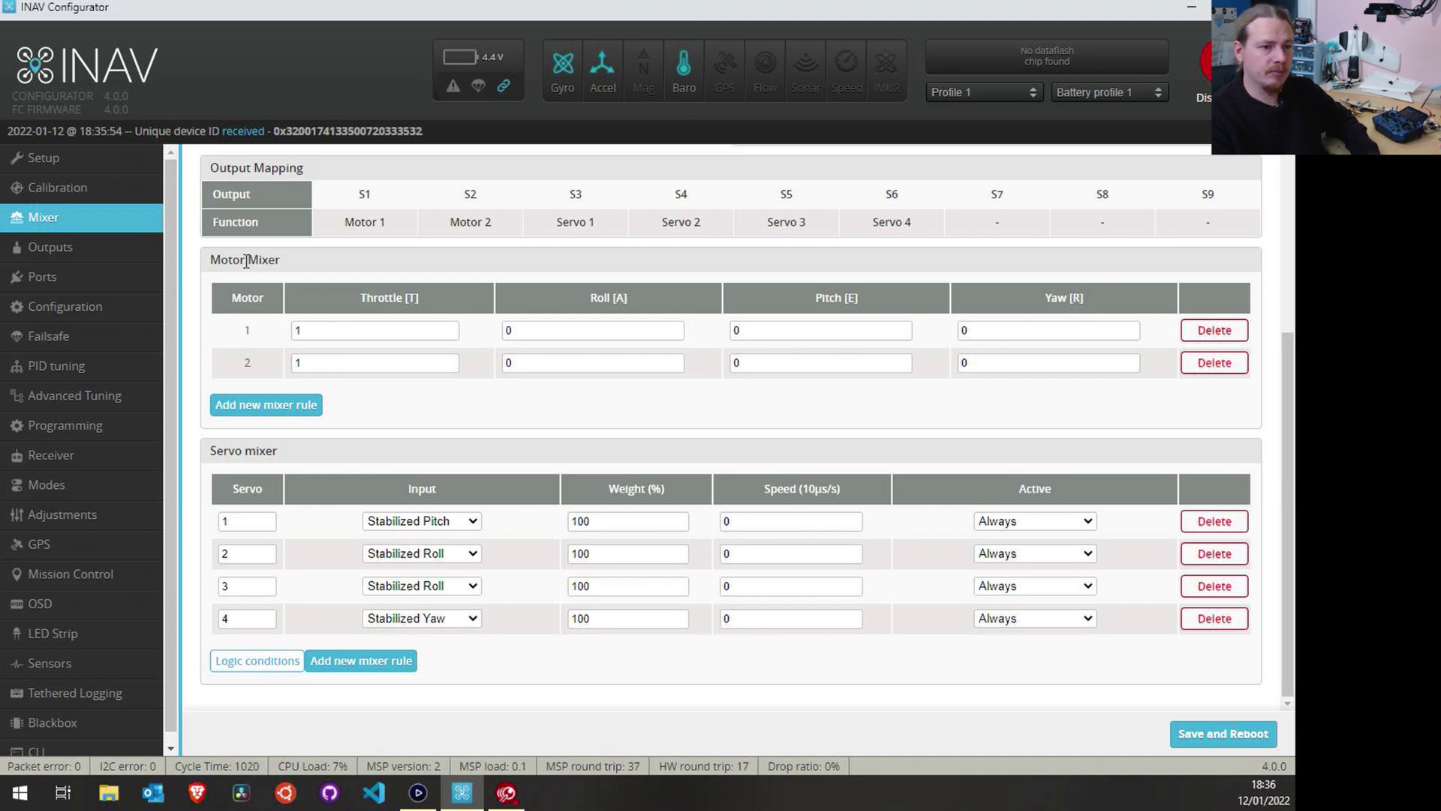
pyautogui.moveTo(211, 222); pyautogui.dragTo(287, 234)
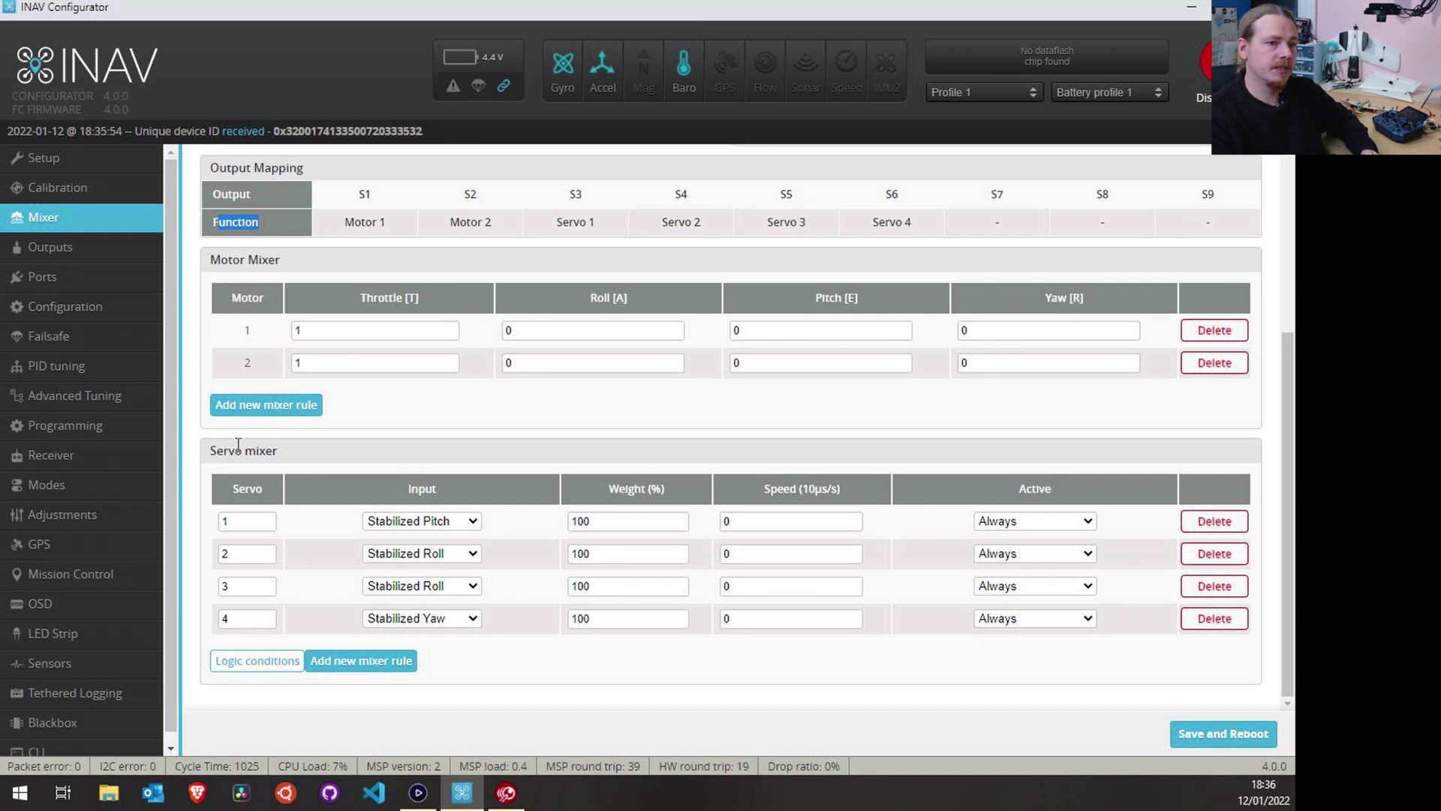
pyautogui.moveTo(238, 442); pyautogui.dragTo(294, 454)
pyautogui.moveTo(212, 222); pyautogui.dragTo(254, 236)
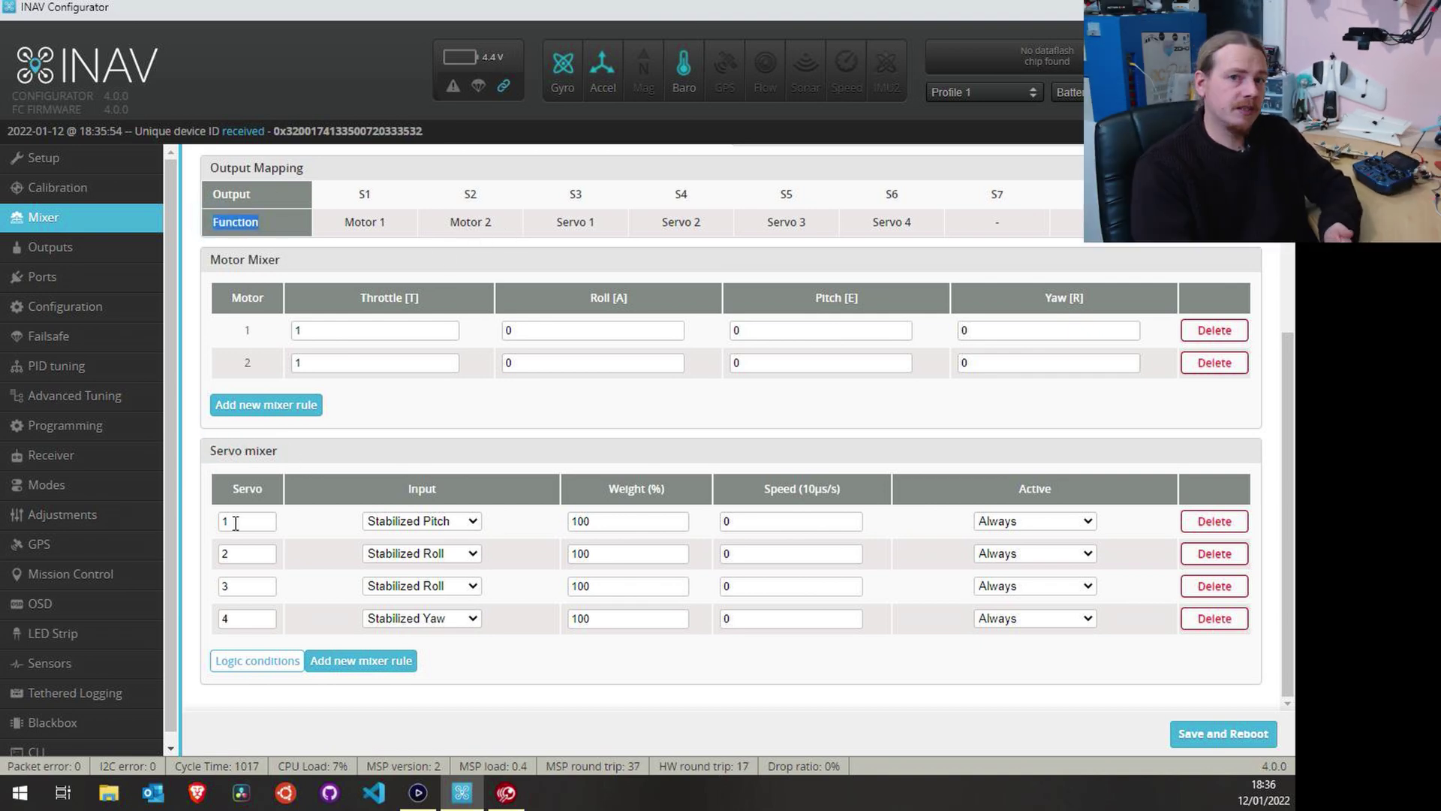
pyautogui.click(240, 586)
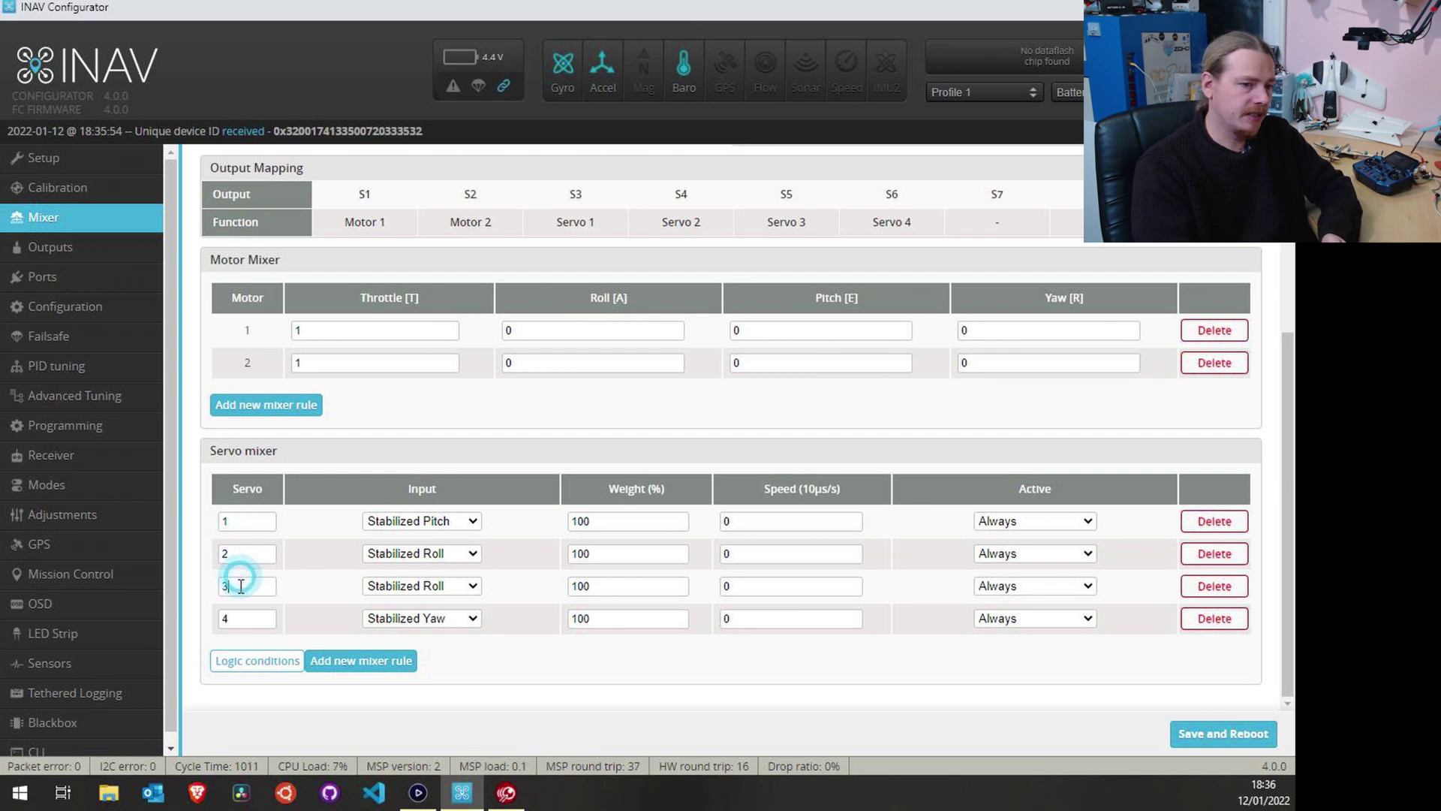
pyautogui.click(237, 618)
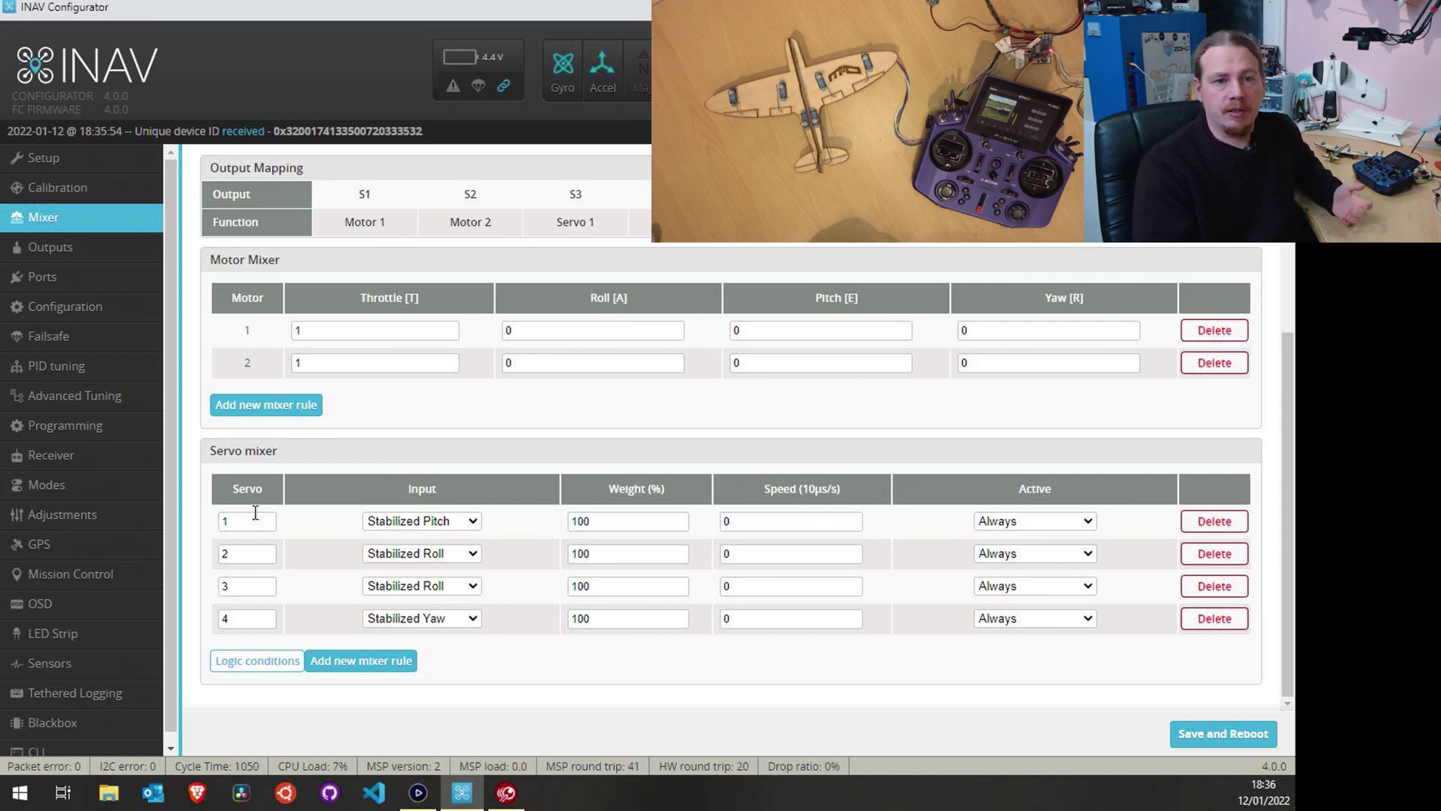
pyautogui.scroll(2, 267, 412)
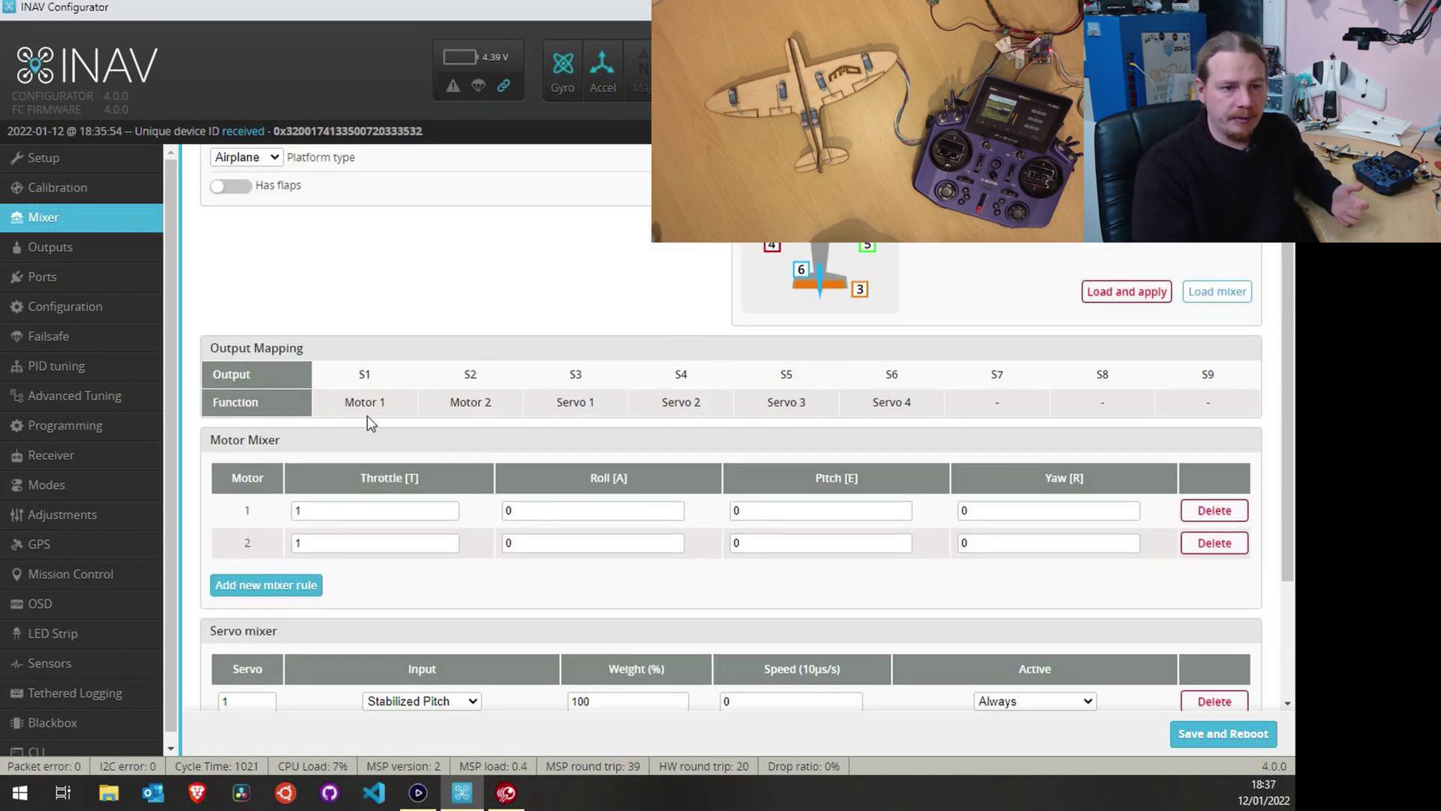
pyautogui.tripleClick(593, 405)
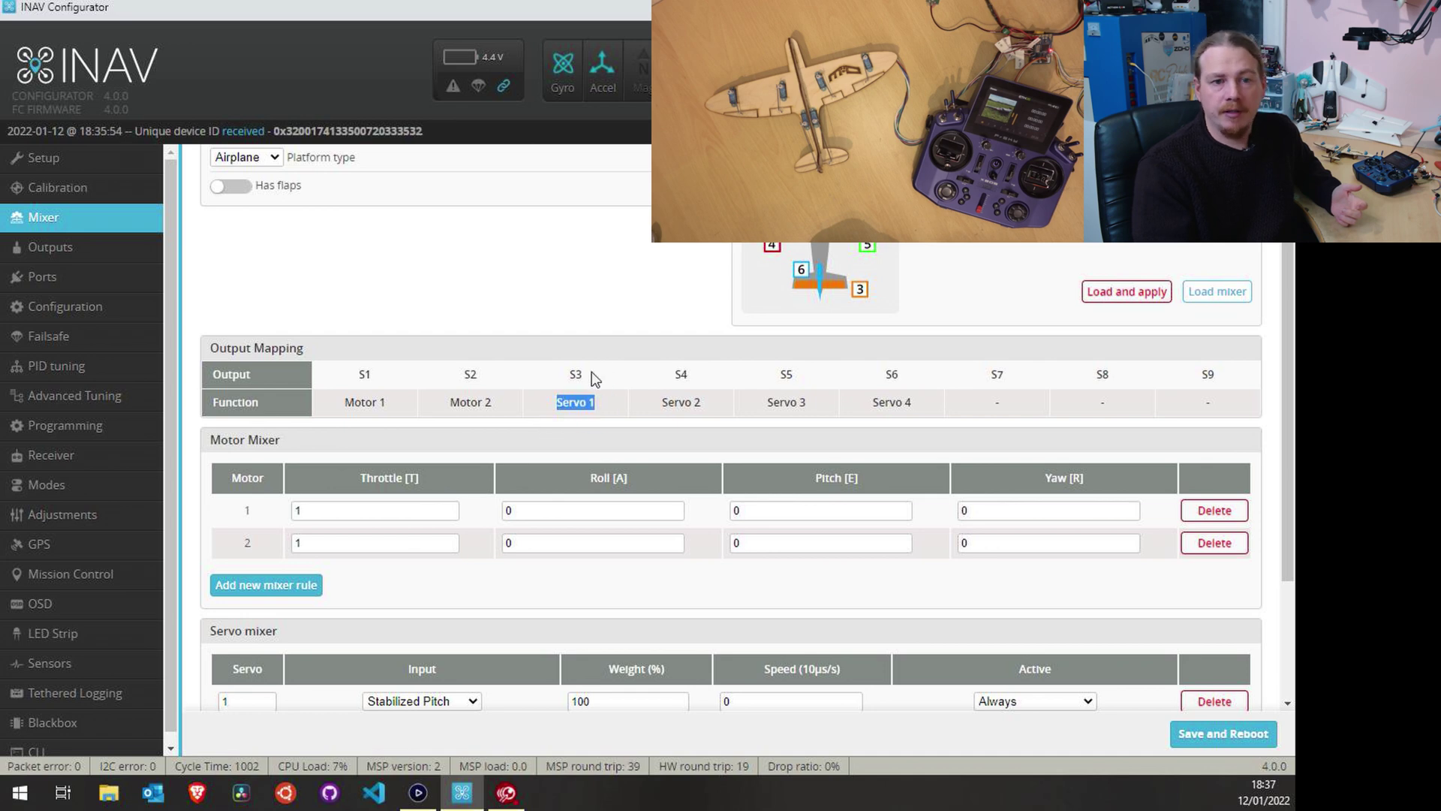
pyautogui.moveTo(591, 377); pyautogui.dragTo(569, 383)
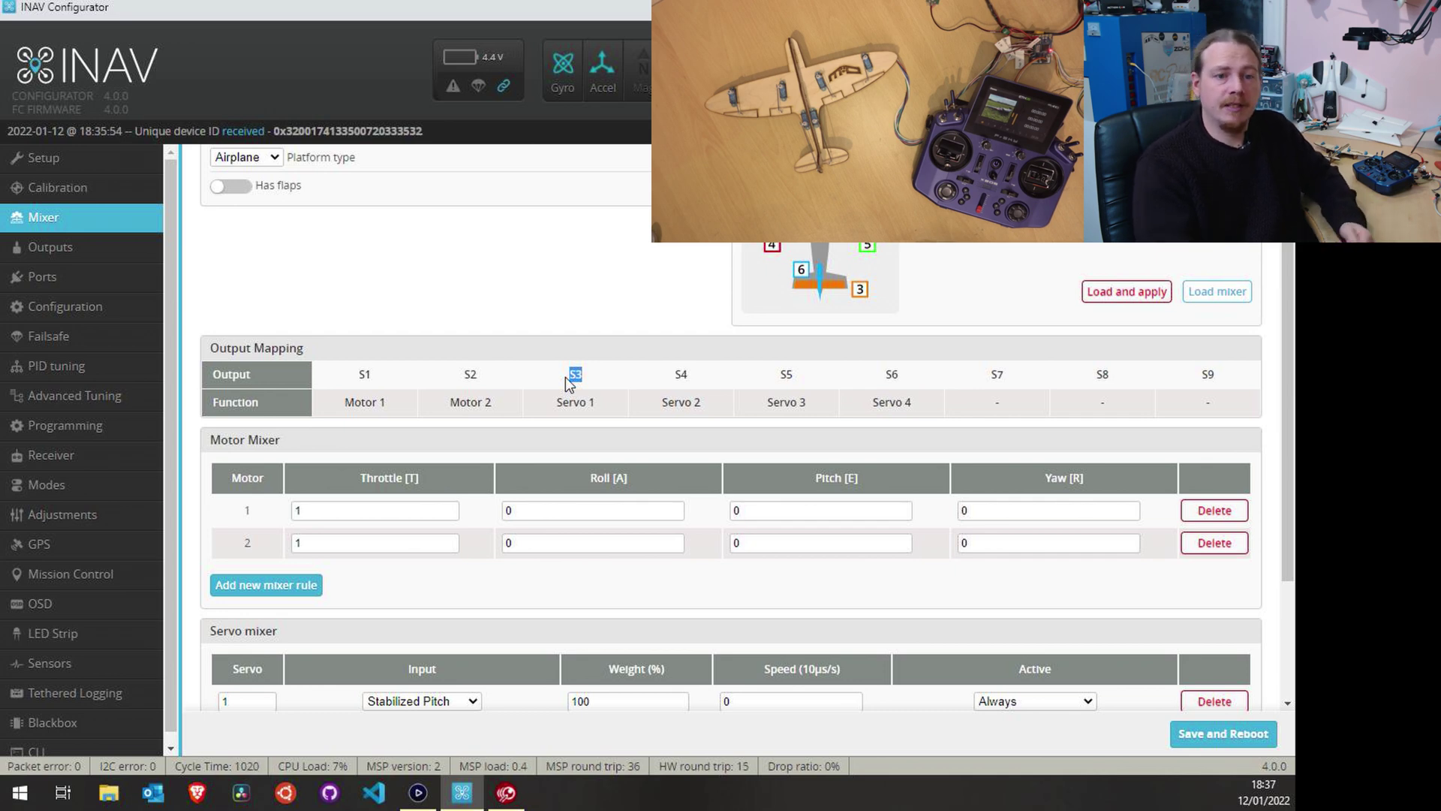
pyautogui.scroll(-3, 467, 488)
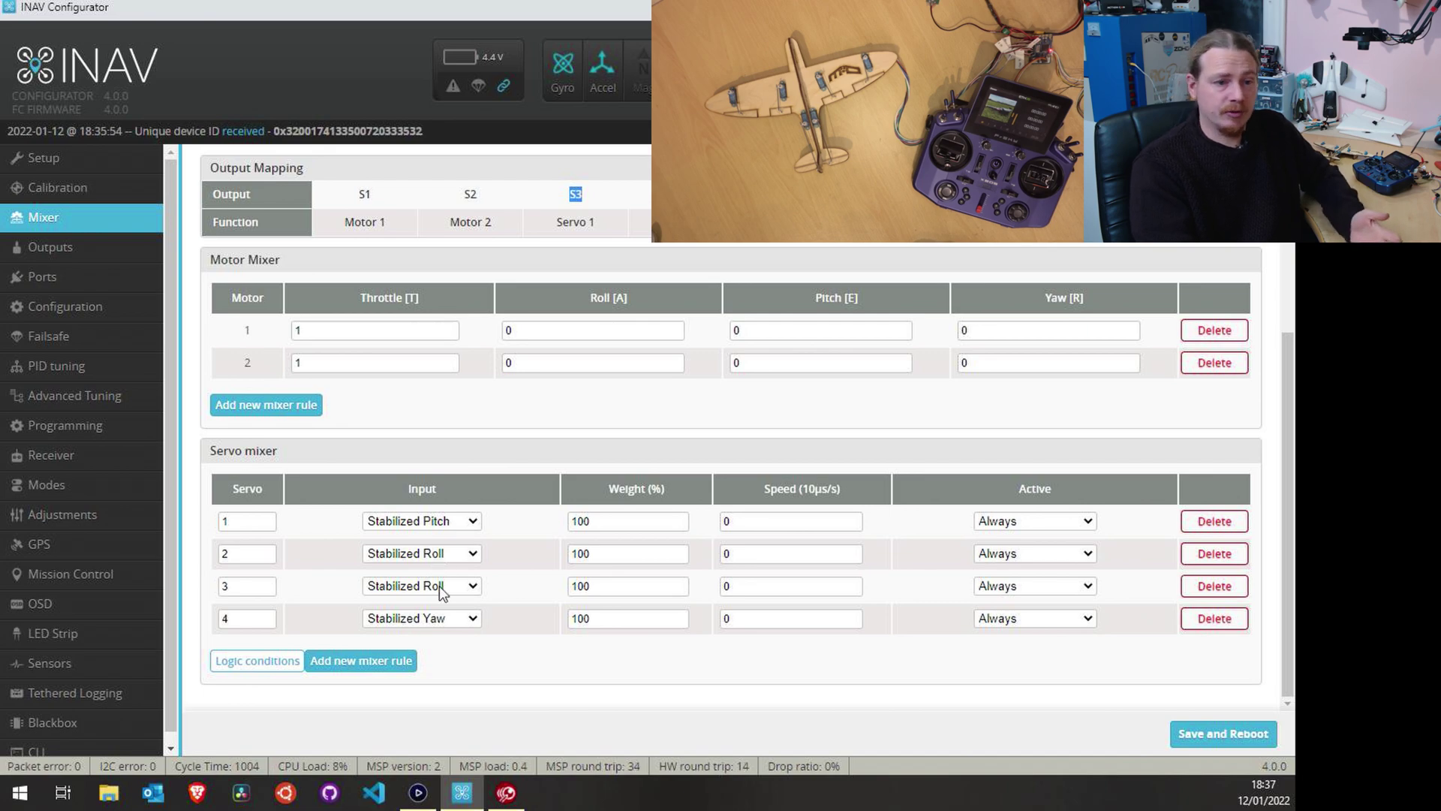
pyautogui.click(242, 552)
pyautogui.click(242, 585)
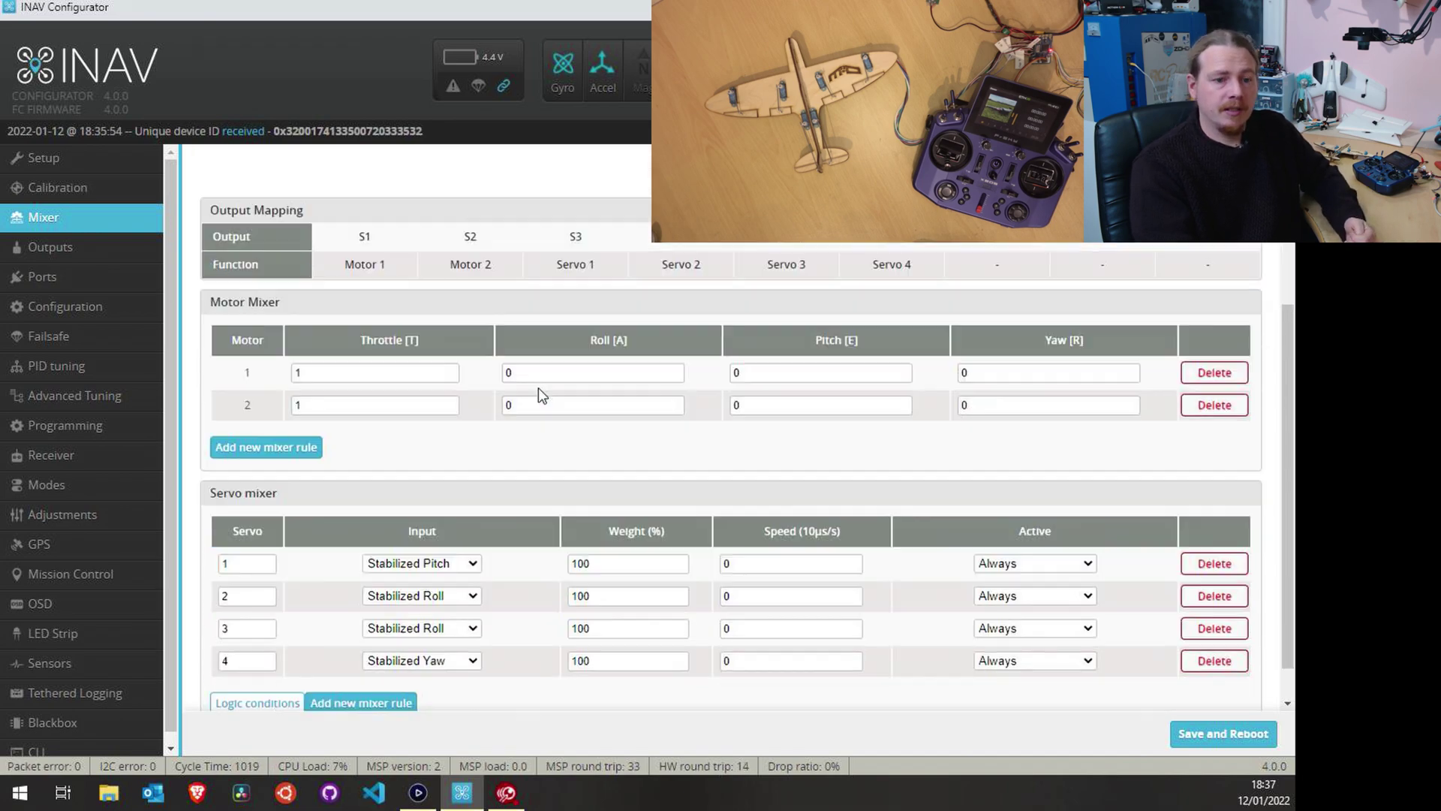
pyautogui.scroll(-1, 538, 388)
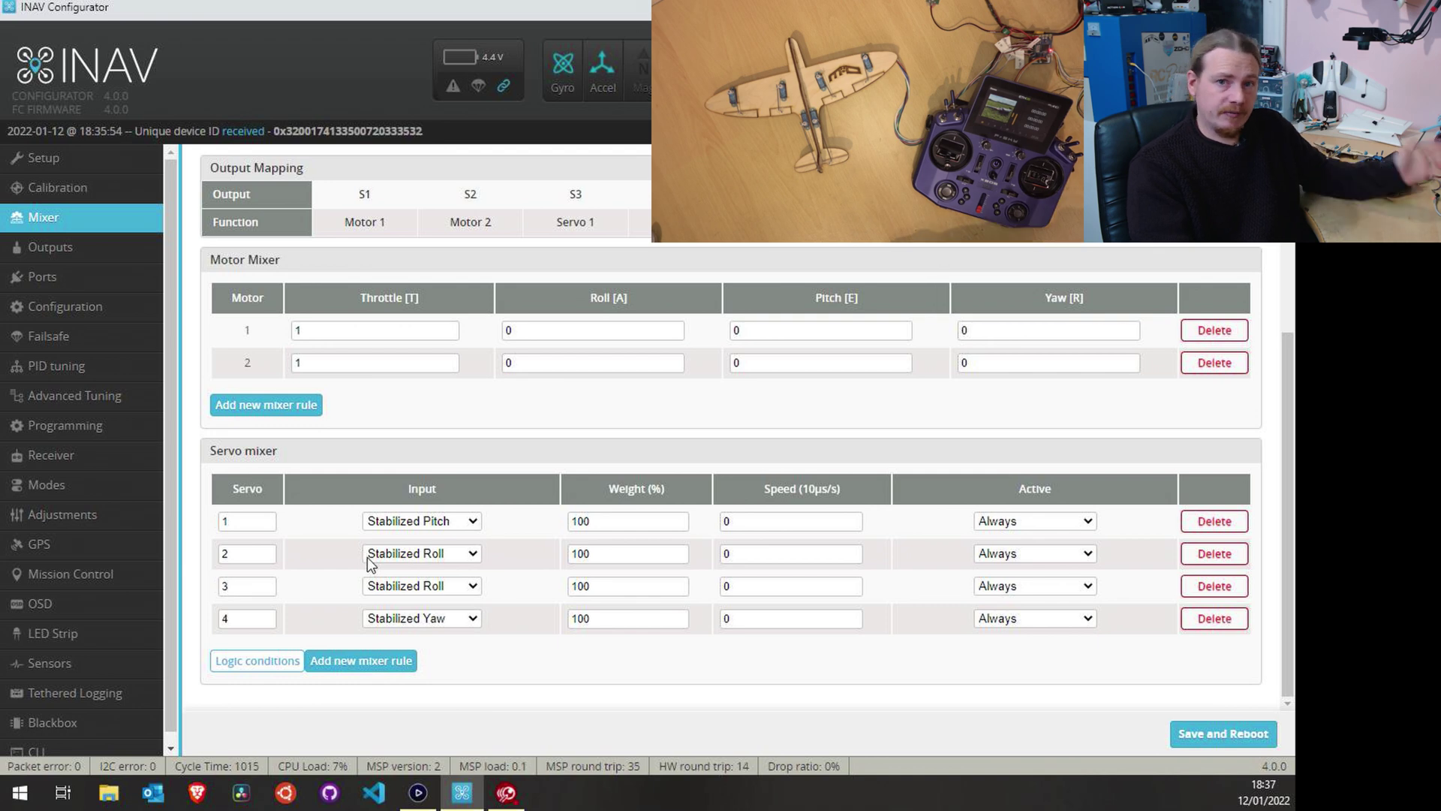
pyautogui.scroll(4, 407, 591)
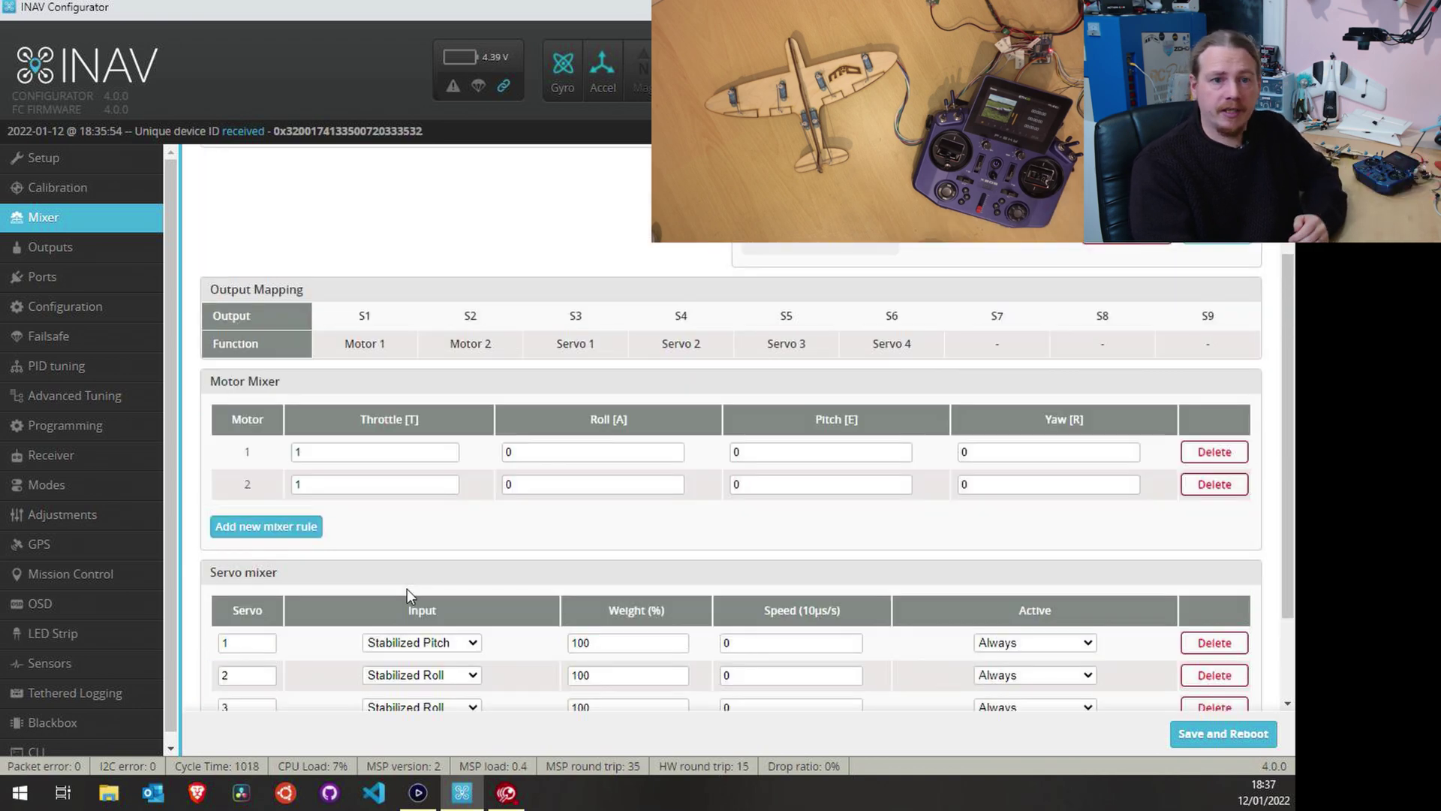
pyautogui.scroll(5, 756, 528)
pyautogui.click(667, 494)
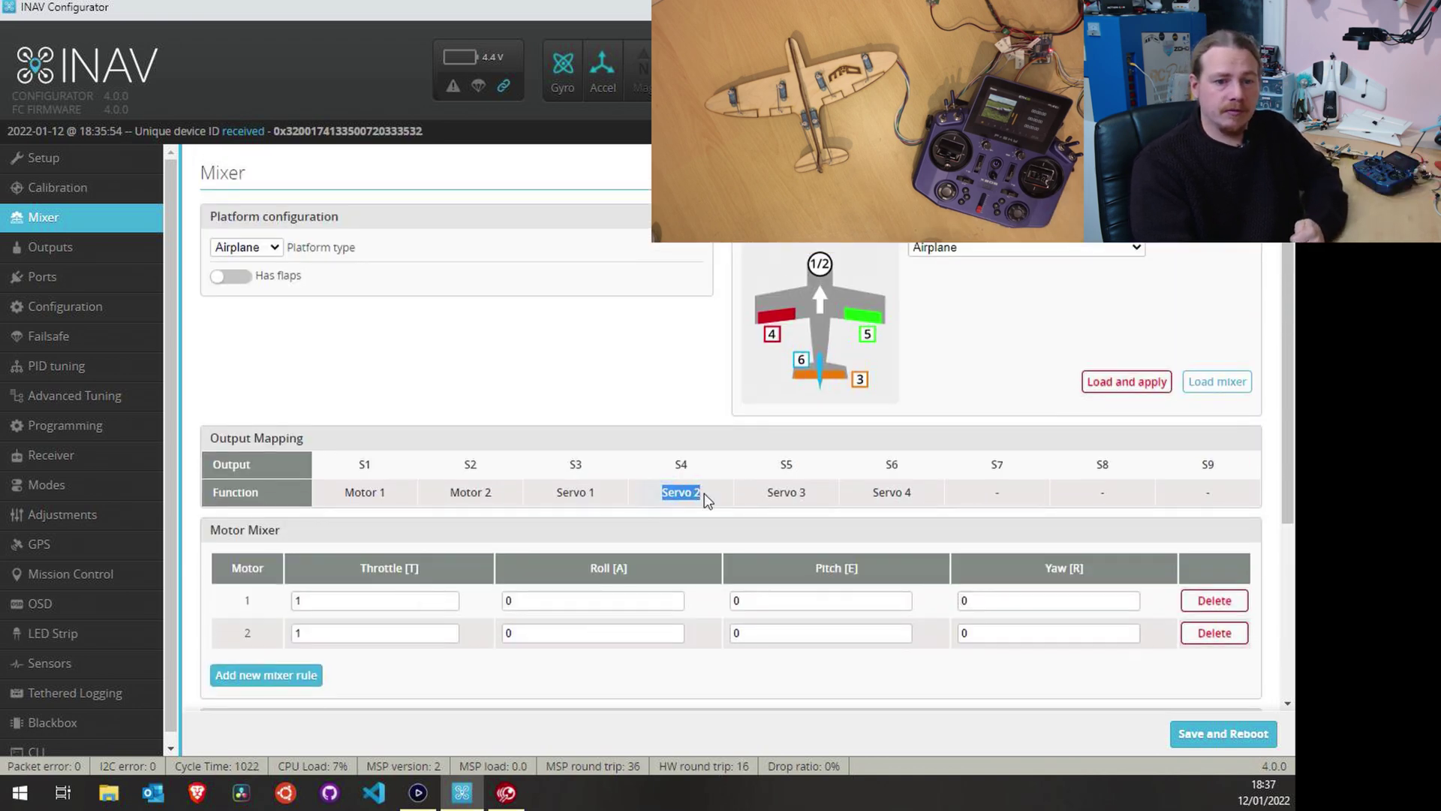
pyautogui.doubleClick(679, 469)
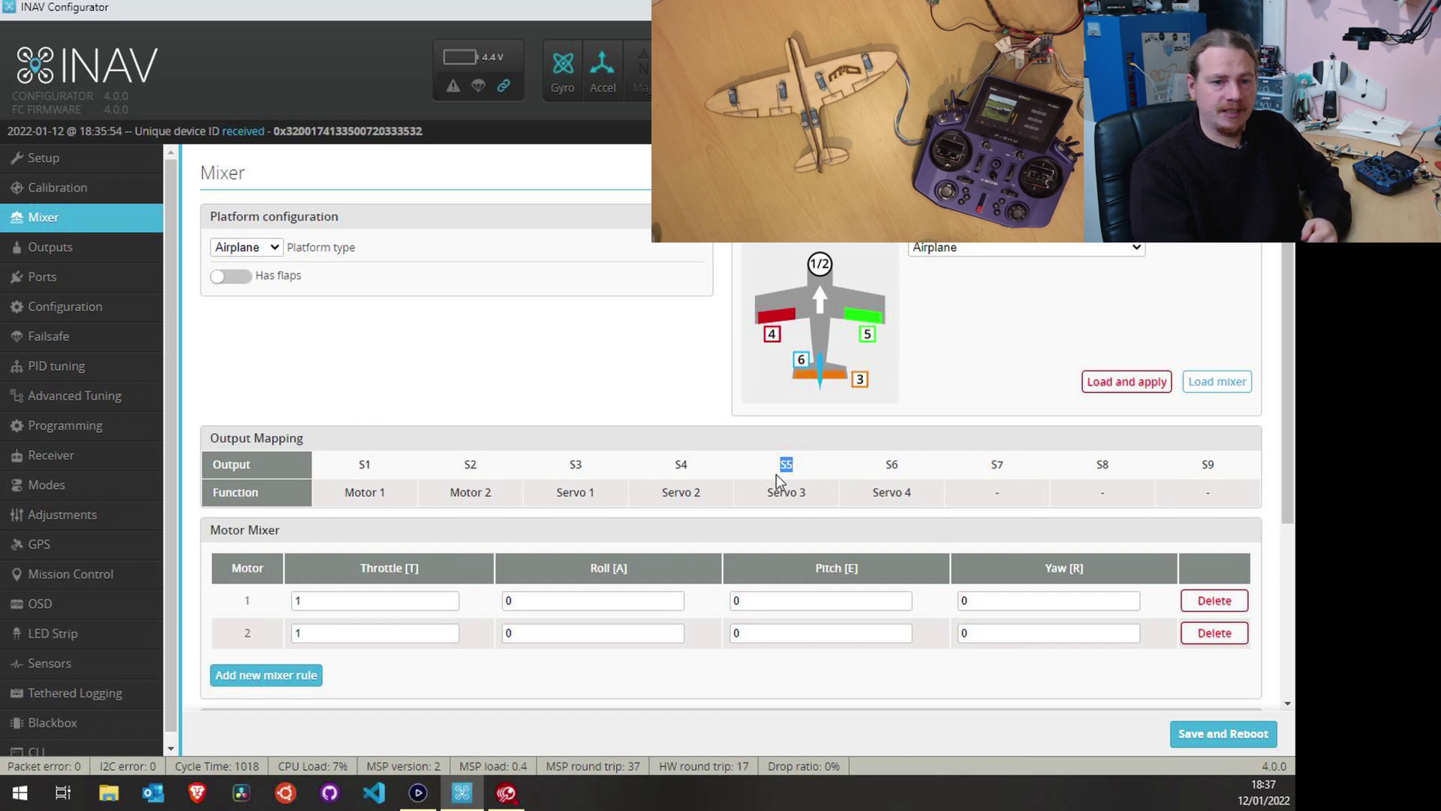
pyautogui.scroll(-3, 776, 475)
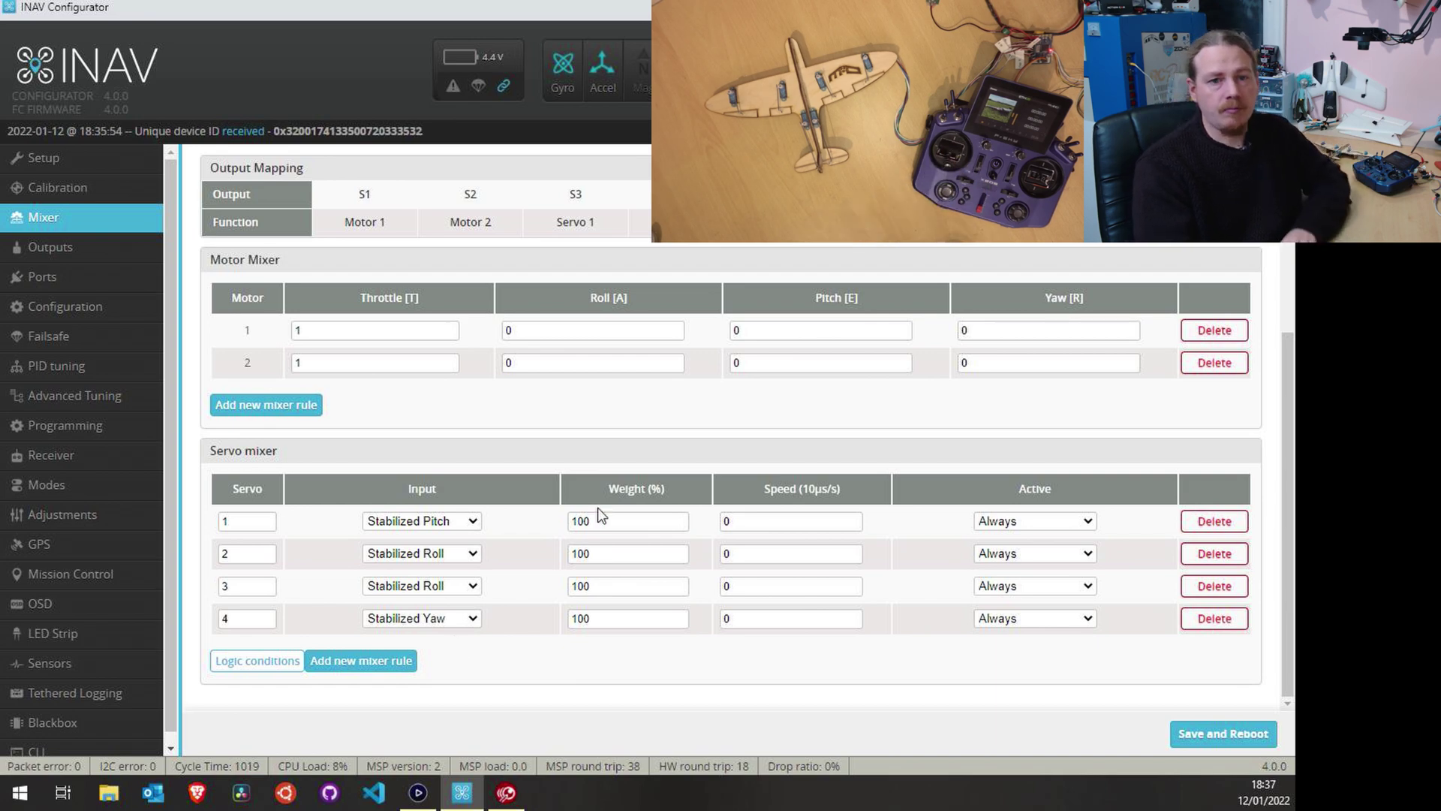
pyautogui.scroll(3, 892, 519)
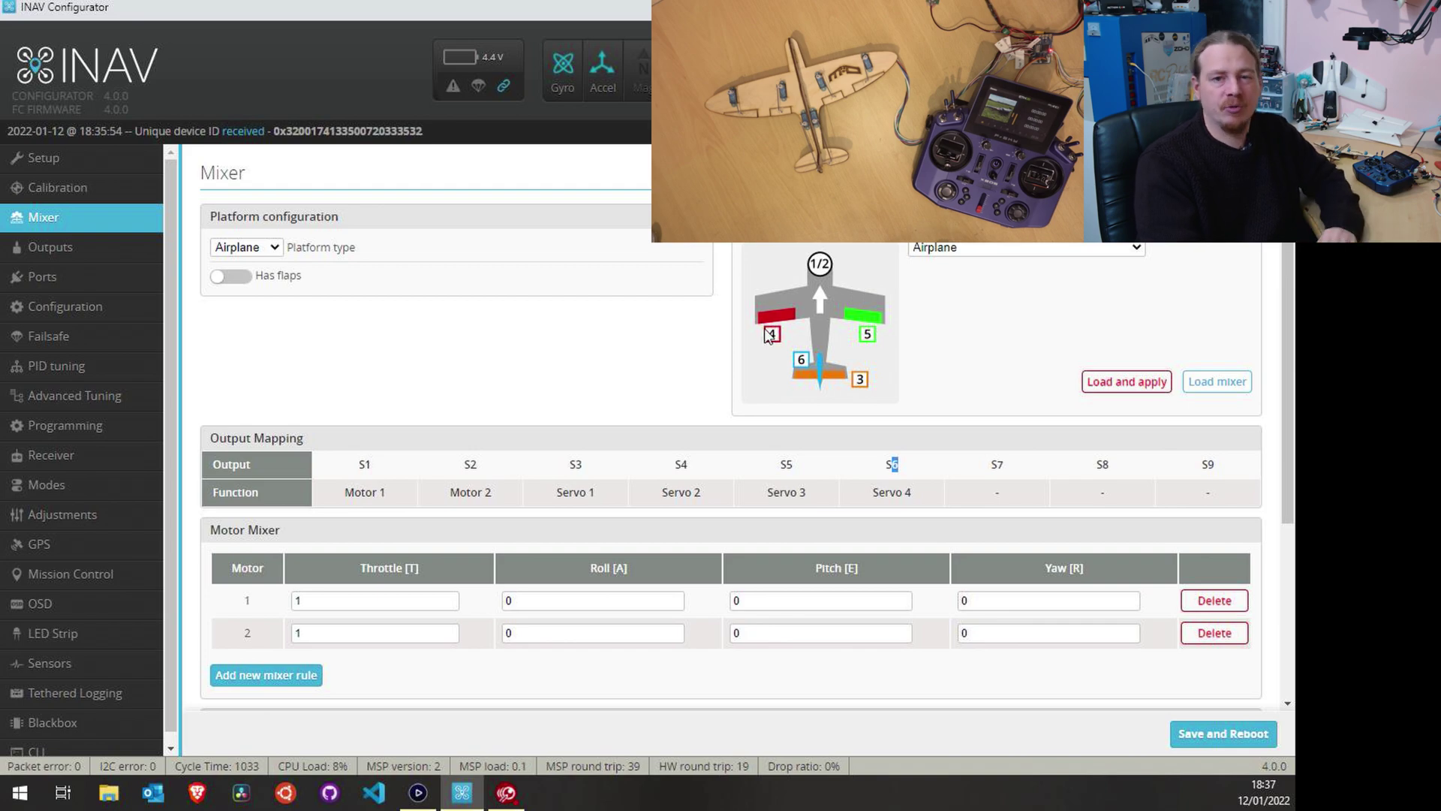
pyautogui.scroll(-2, 772, 334)
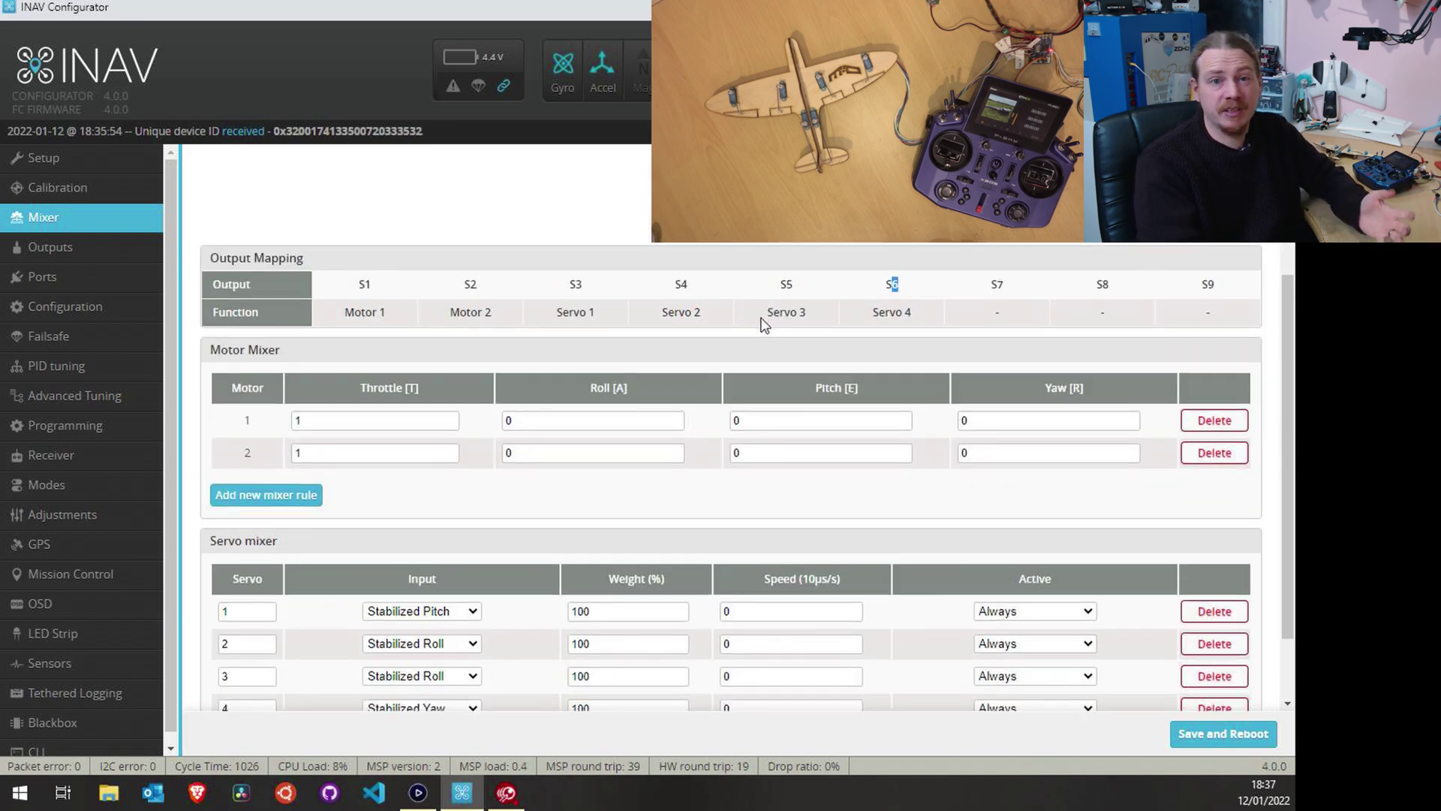
pyautogui.scroll(2, 765, 322)
pyautogui.scroll(-3, 617, 517)
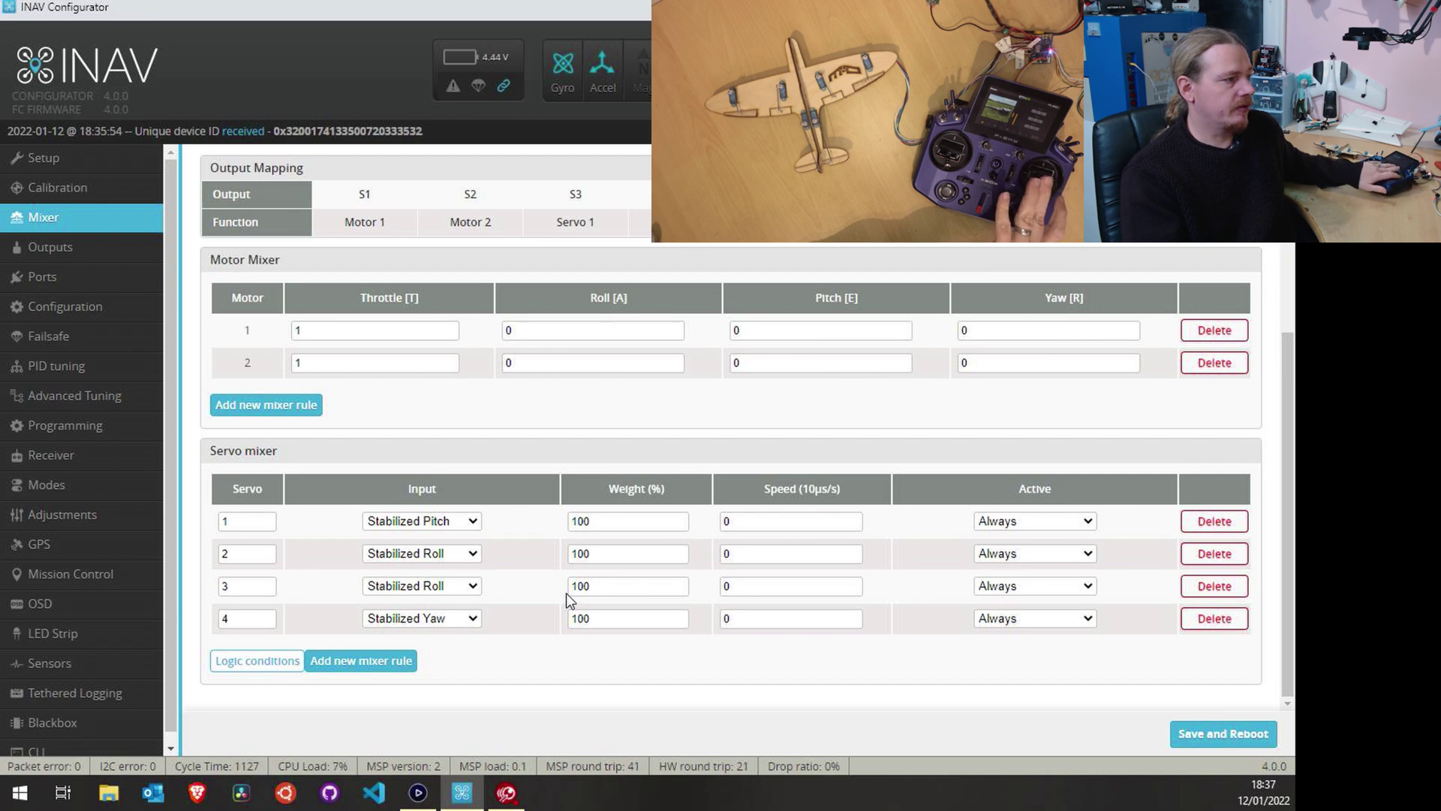
# On the Outputs page switch off Servo 3's Reverse and save the servo output settings.
pyautogui.click(50, 252)
pyautogui.scroll(-5, 821, 403)
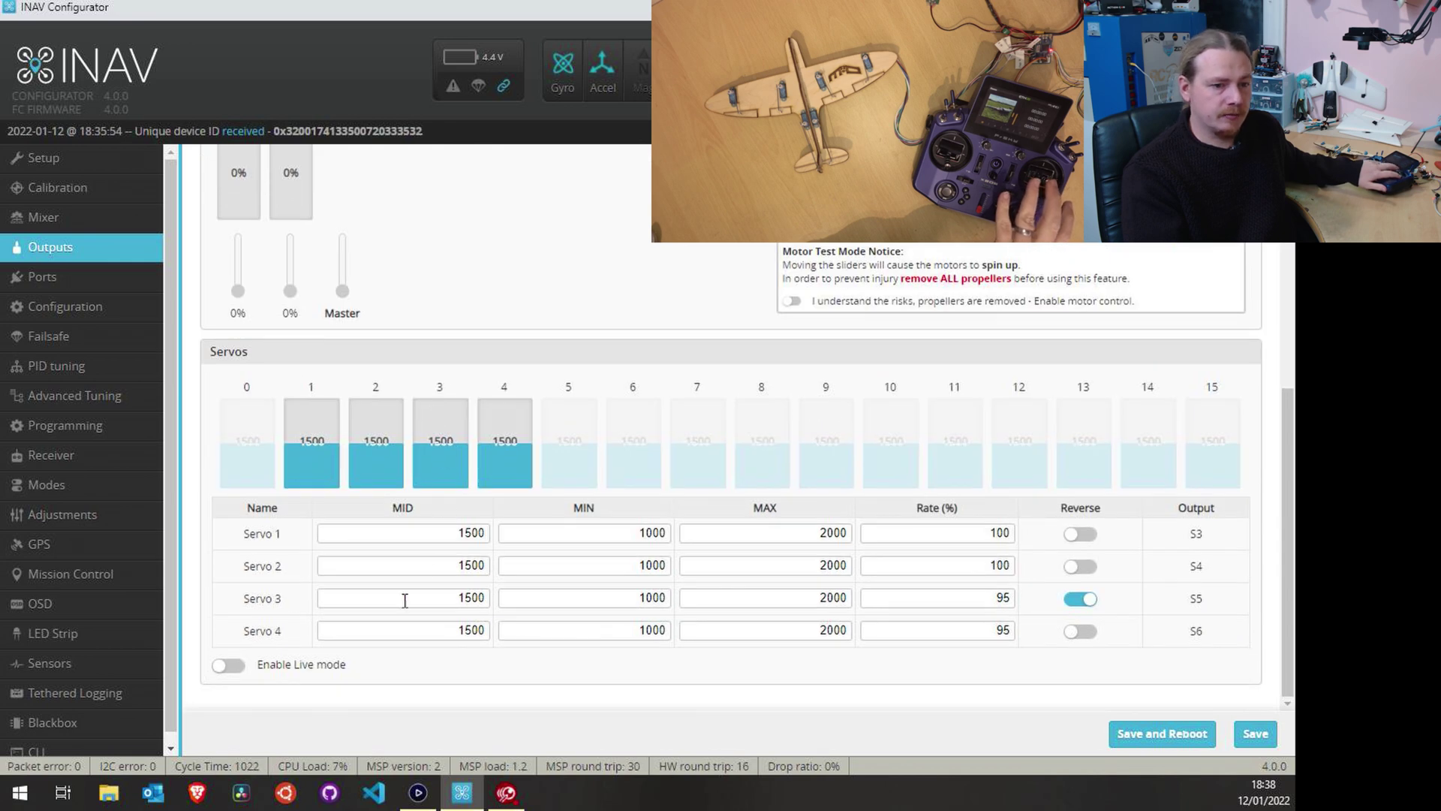
pyautogui.click(1078, 600)
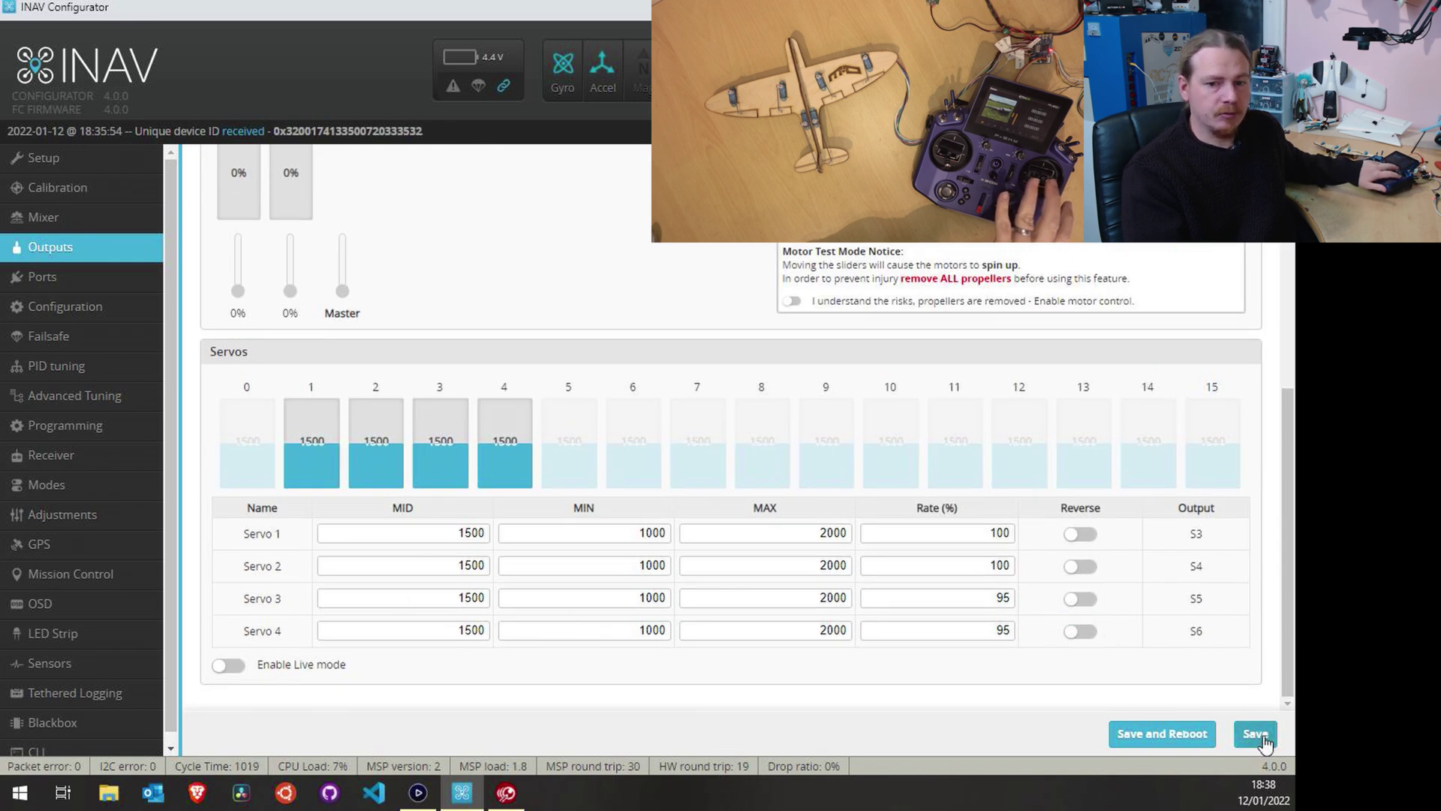
pyautogui.click(1264, 743)
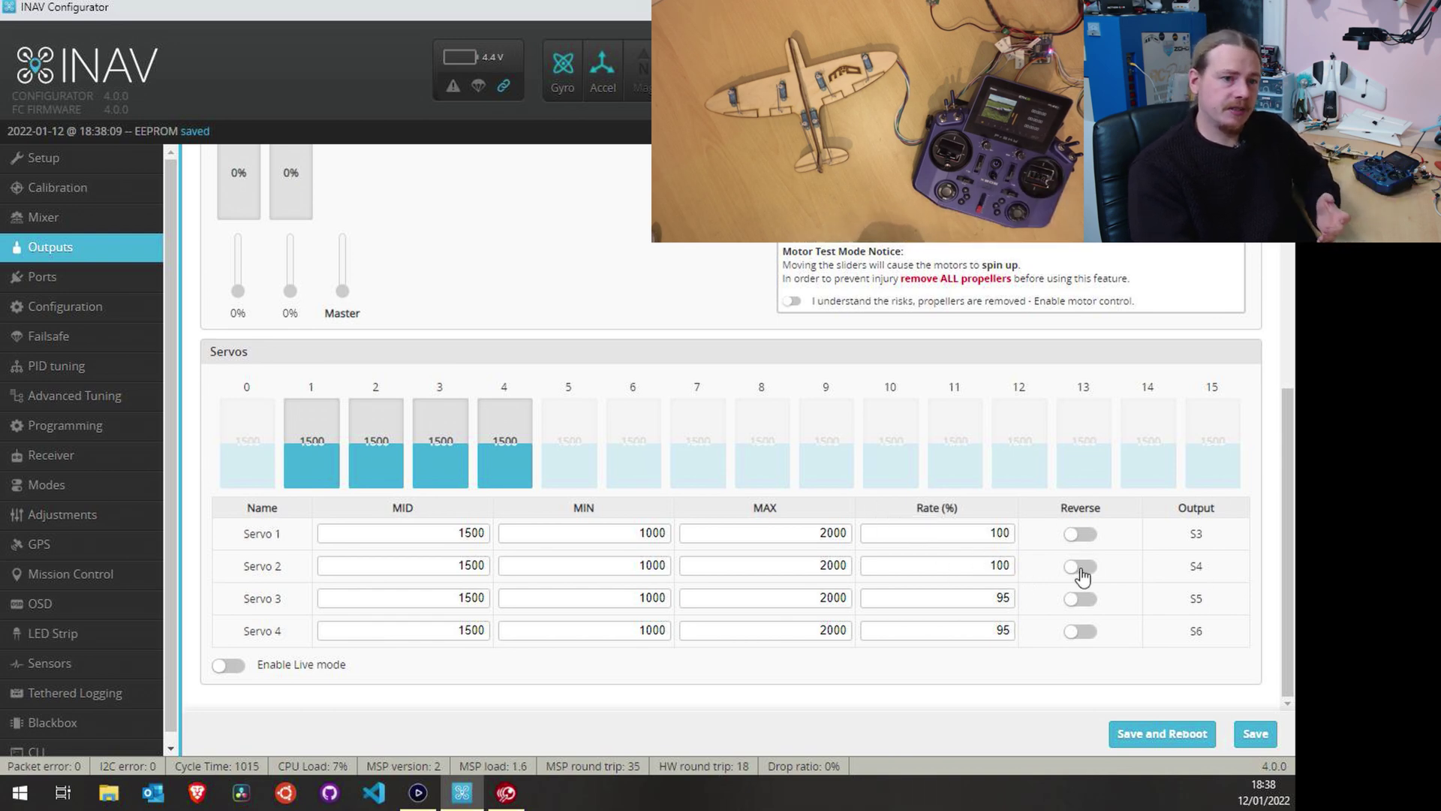
pyautogui.click(113, 220)
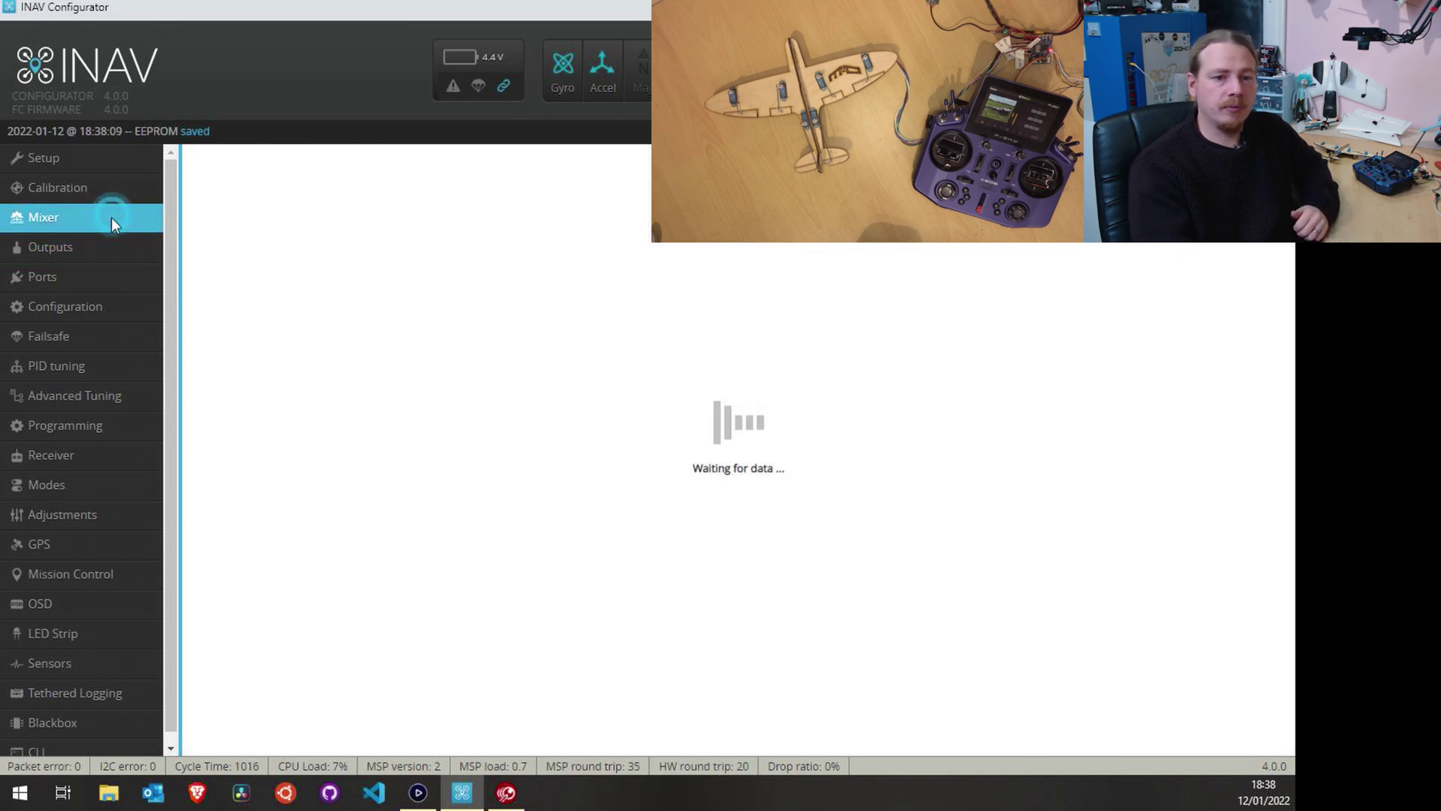
pyautogui.scroll(-3, 597, 468)
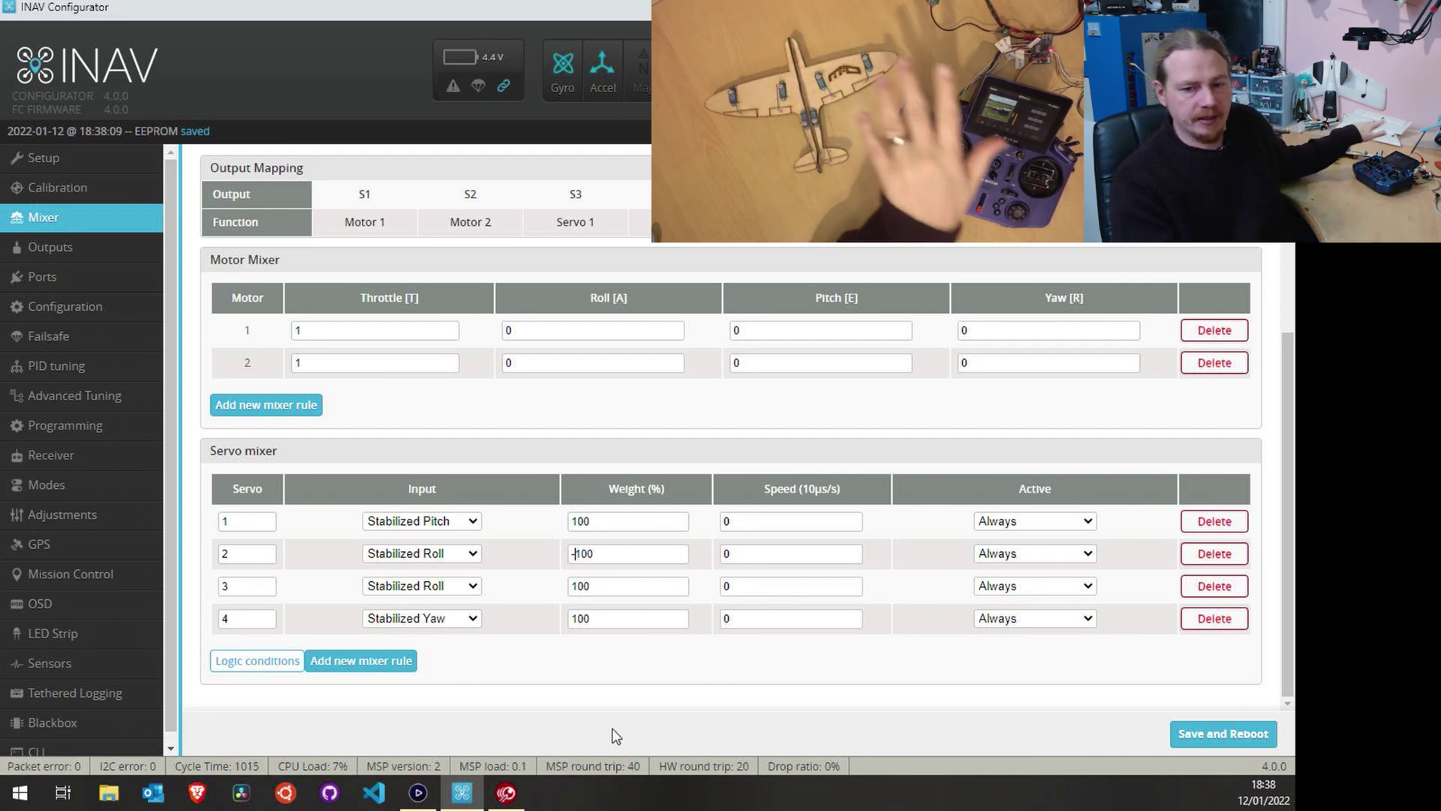
pyautogui.press('Delete')
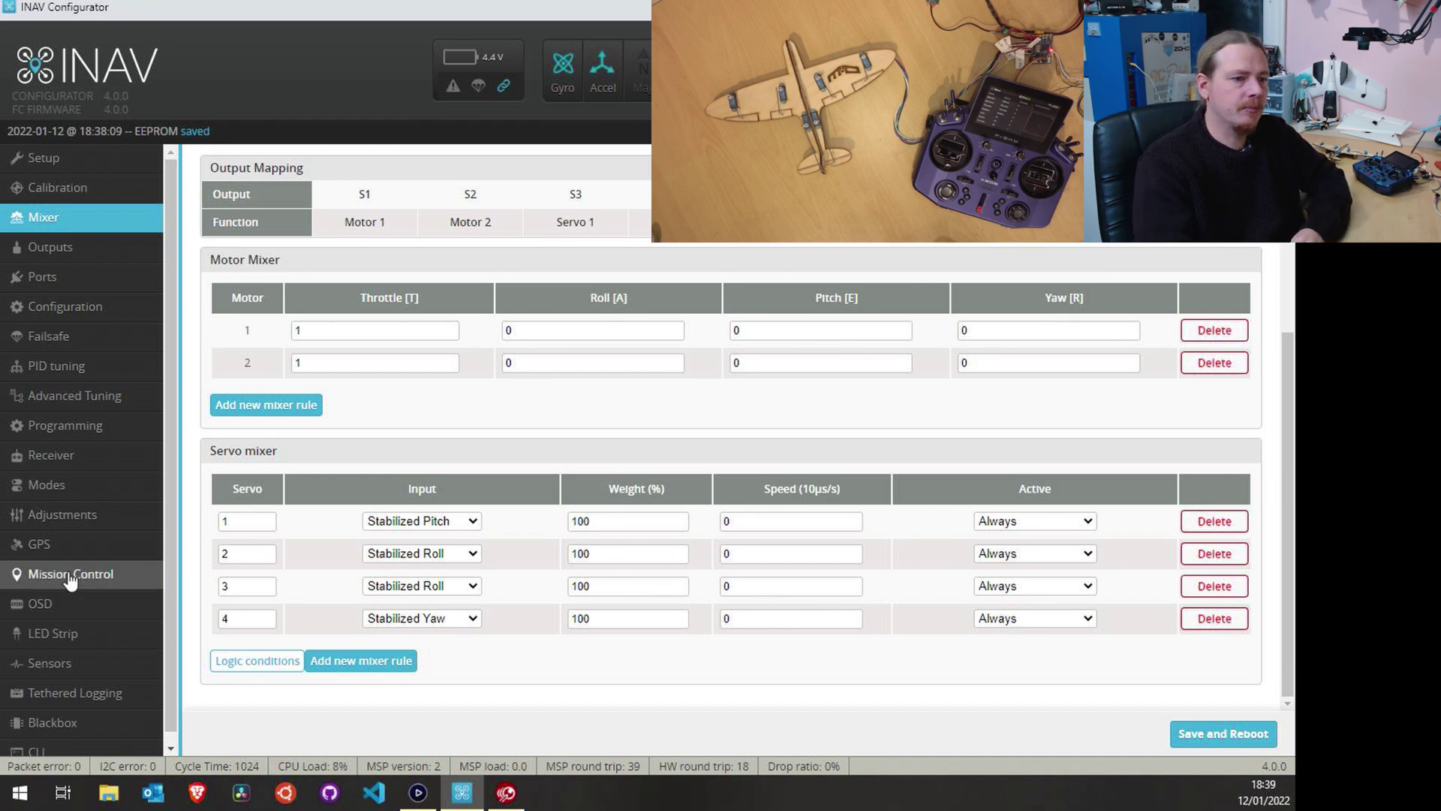
# Review the Receiver and Outputs pages, then return to the Mixer.
pyautogui.click(51, 452)
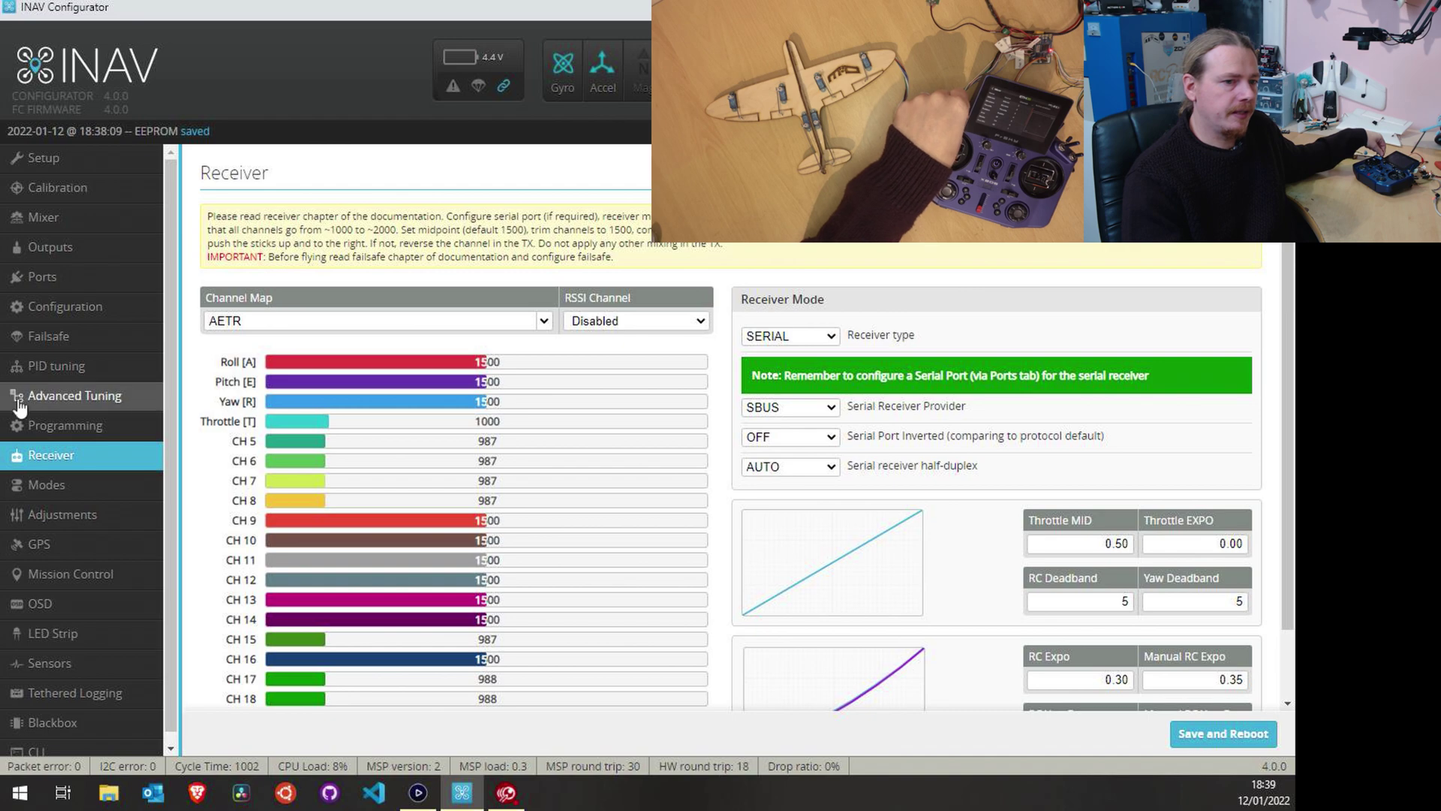
pyautogui.click(69, 248)
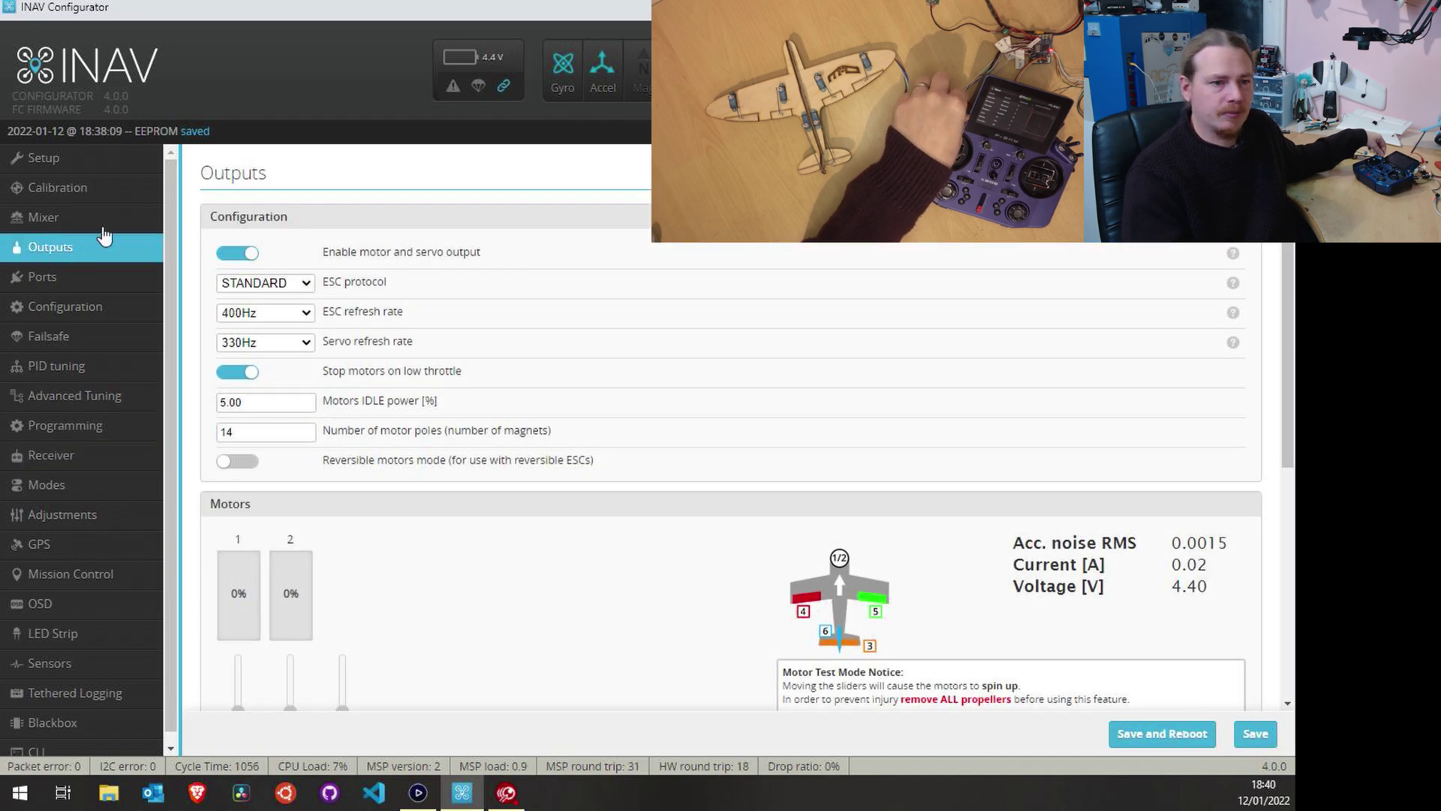
pyautogui.click(73, 220)
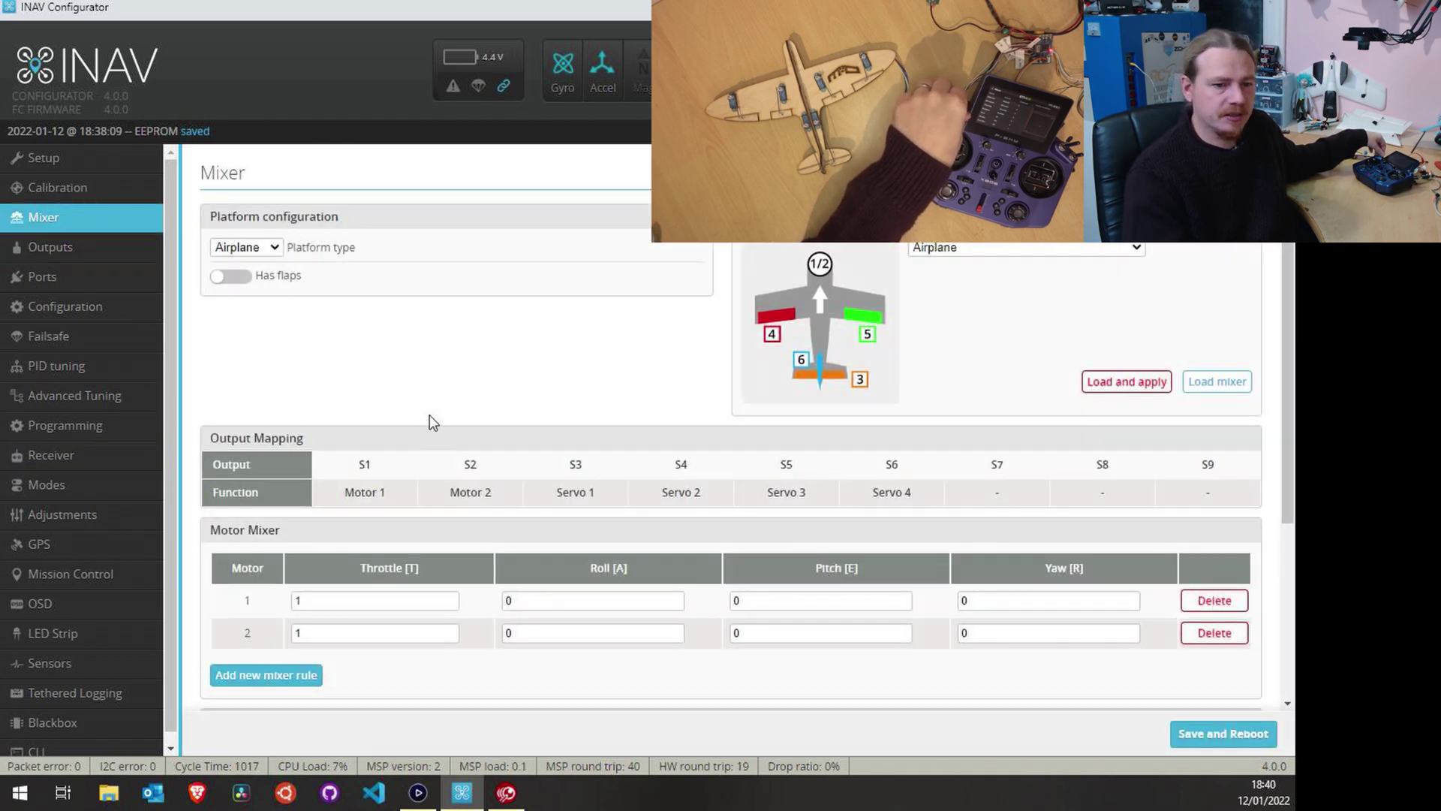
pyautogui.scroll(-3, 429, 421)
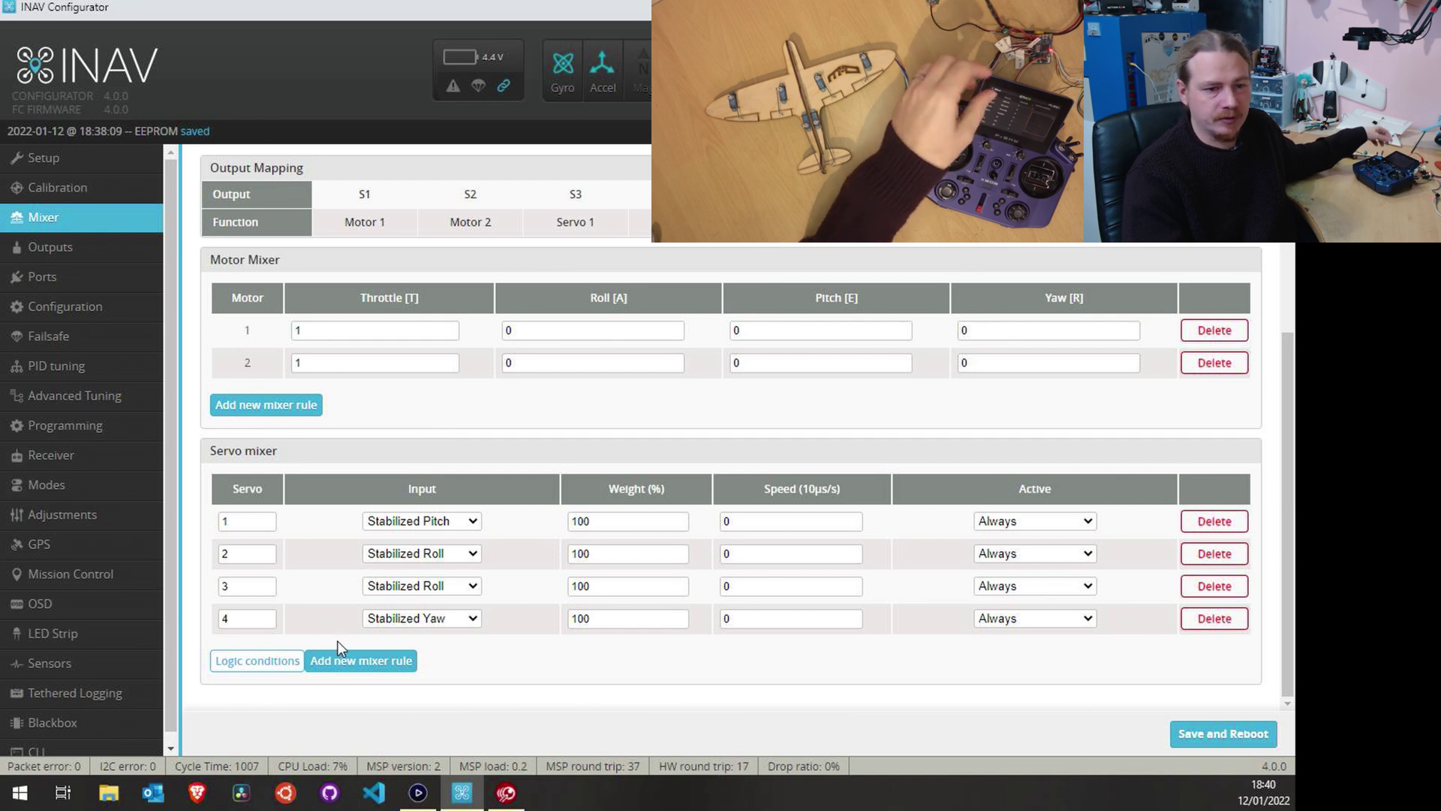
# Add a fifth servo rule feeding servo 1 from RC Channel 7 at weight 10.
pyautogui.click(351, 665)
pyautogui.write('1')
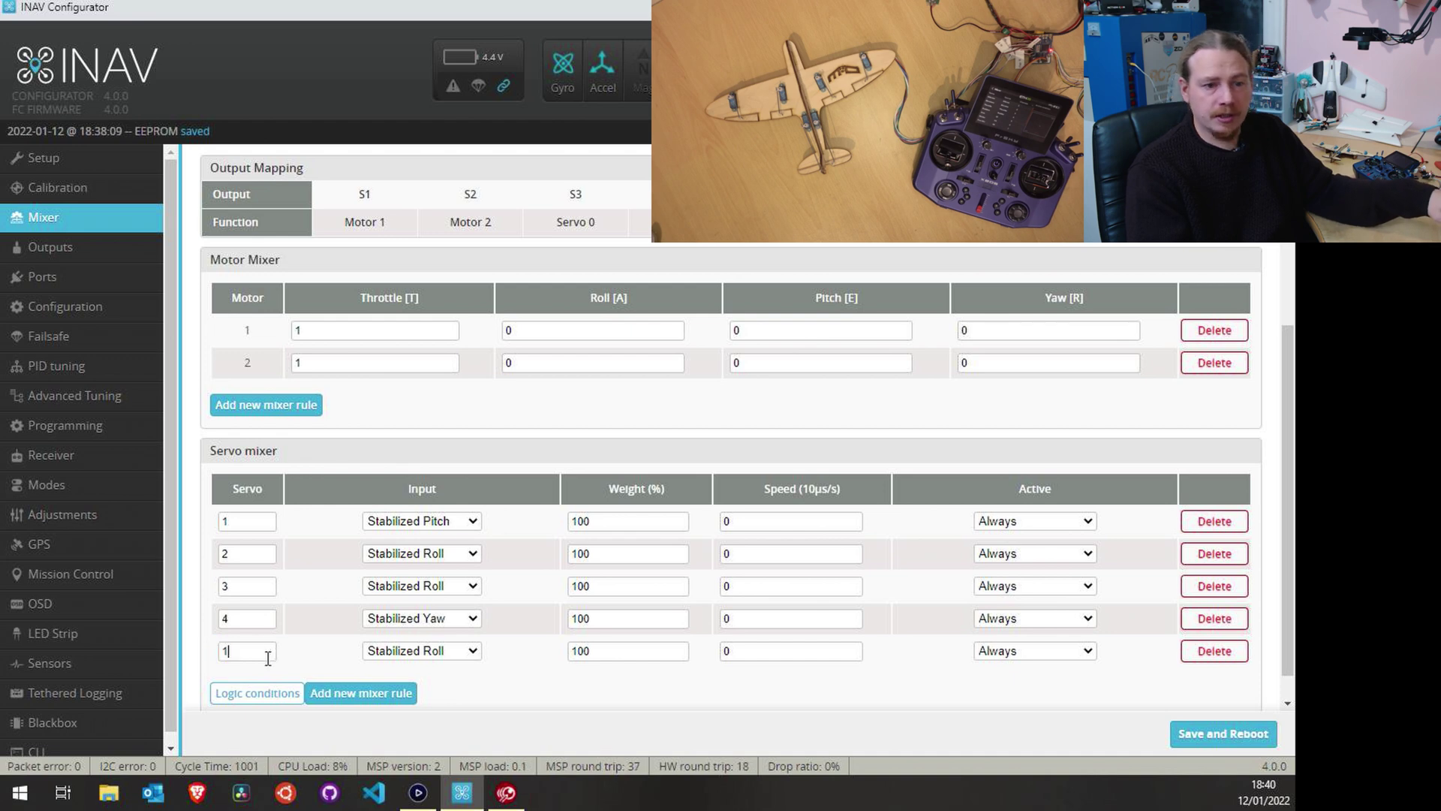
pyautogui.click(447, 653)
pyautogui.scroll(-1, 450, 597)
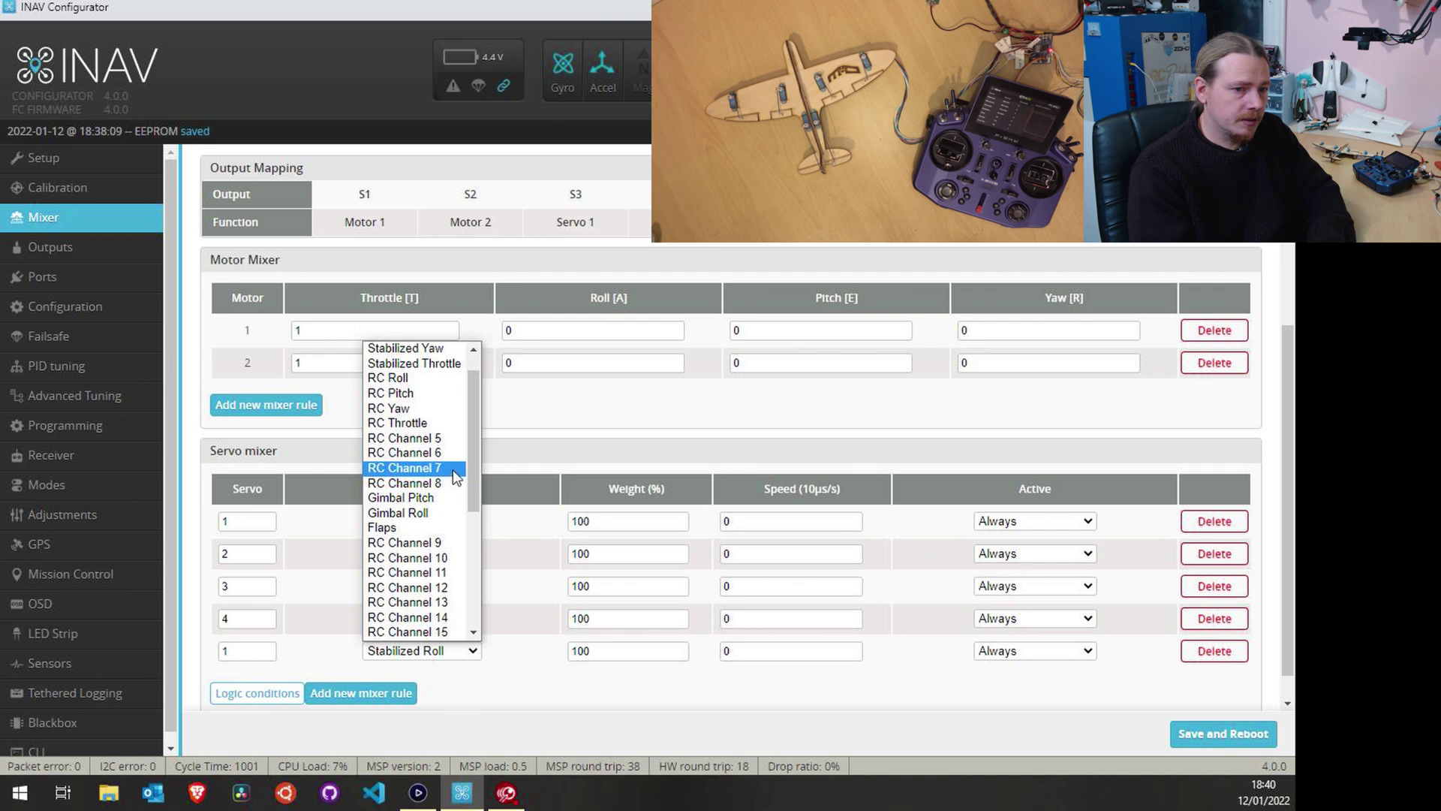
pyautogui.click(454, 469)
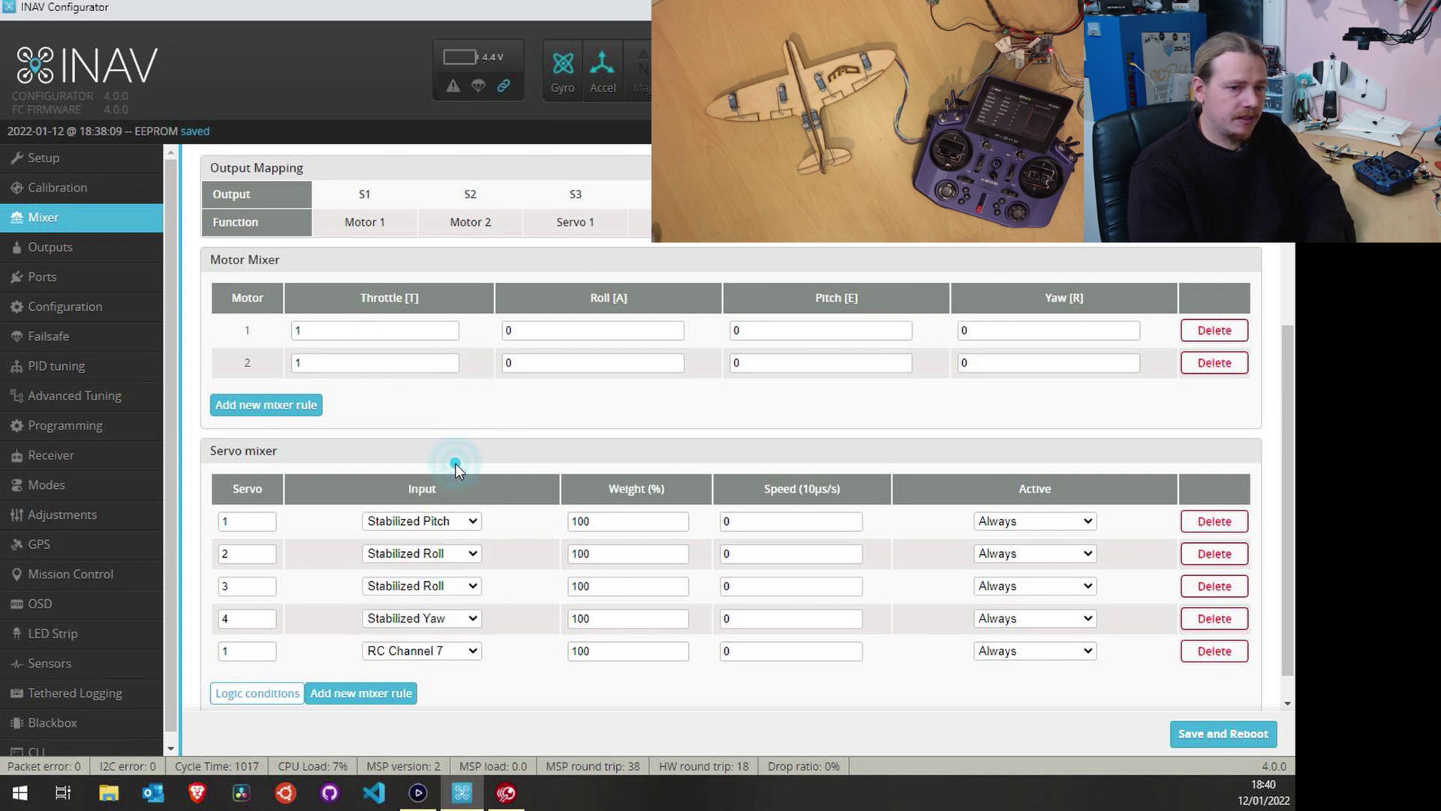
pyautogui.doubleClick(616, 651)
pyautogui.write('1')
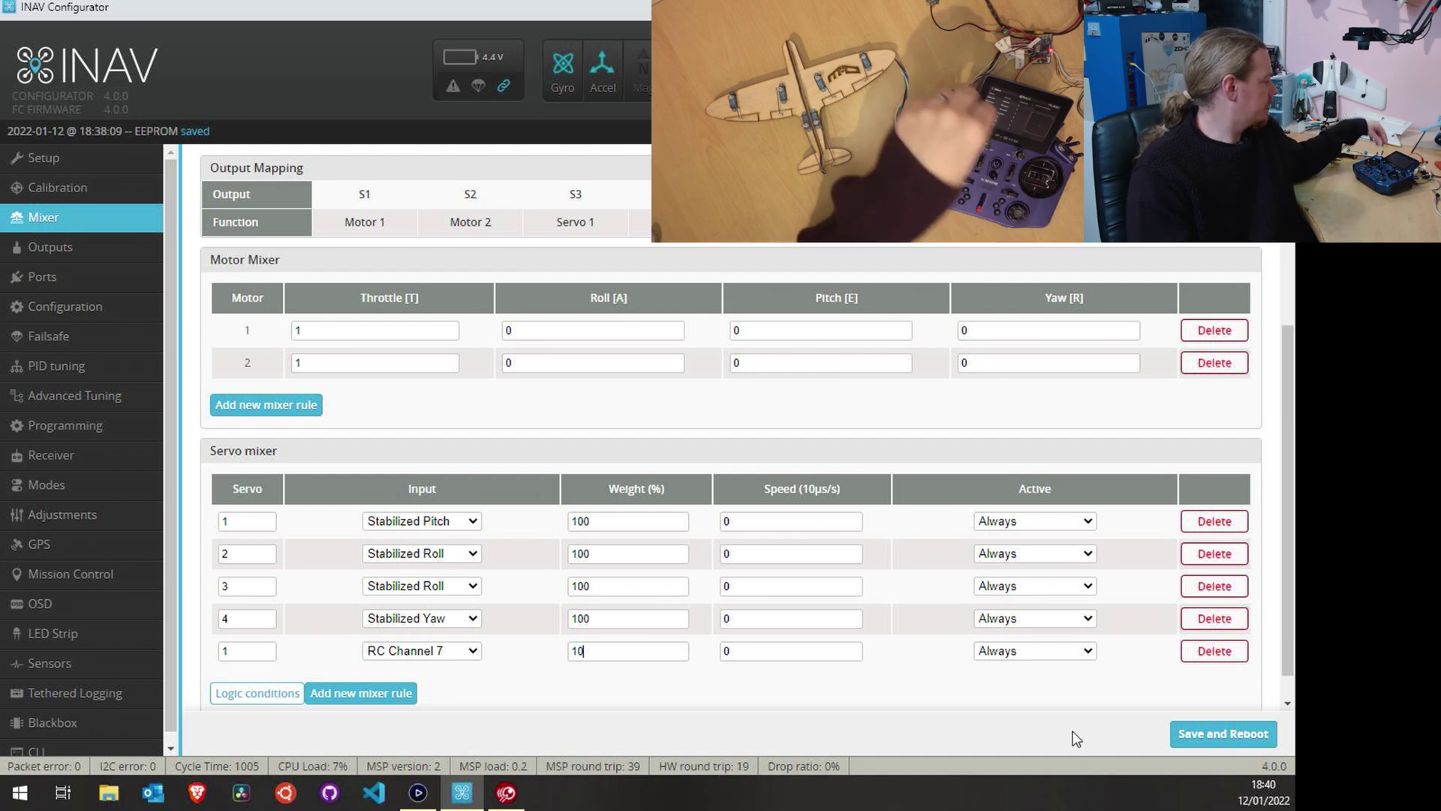
# Save and reboot with the RC Channel 7 rule, then return to the Mixer page.
pyautogui.click(1193, 750)
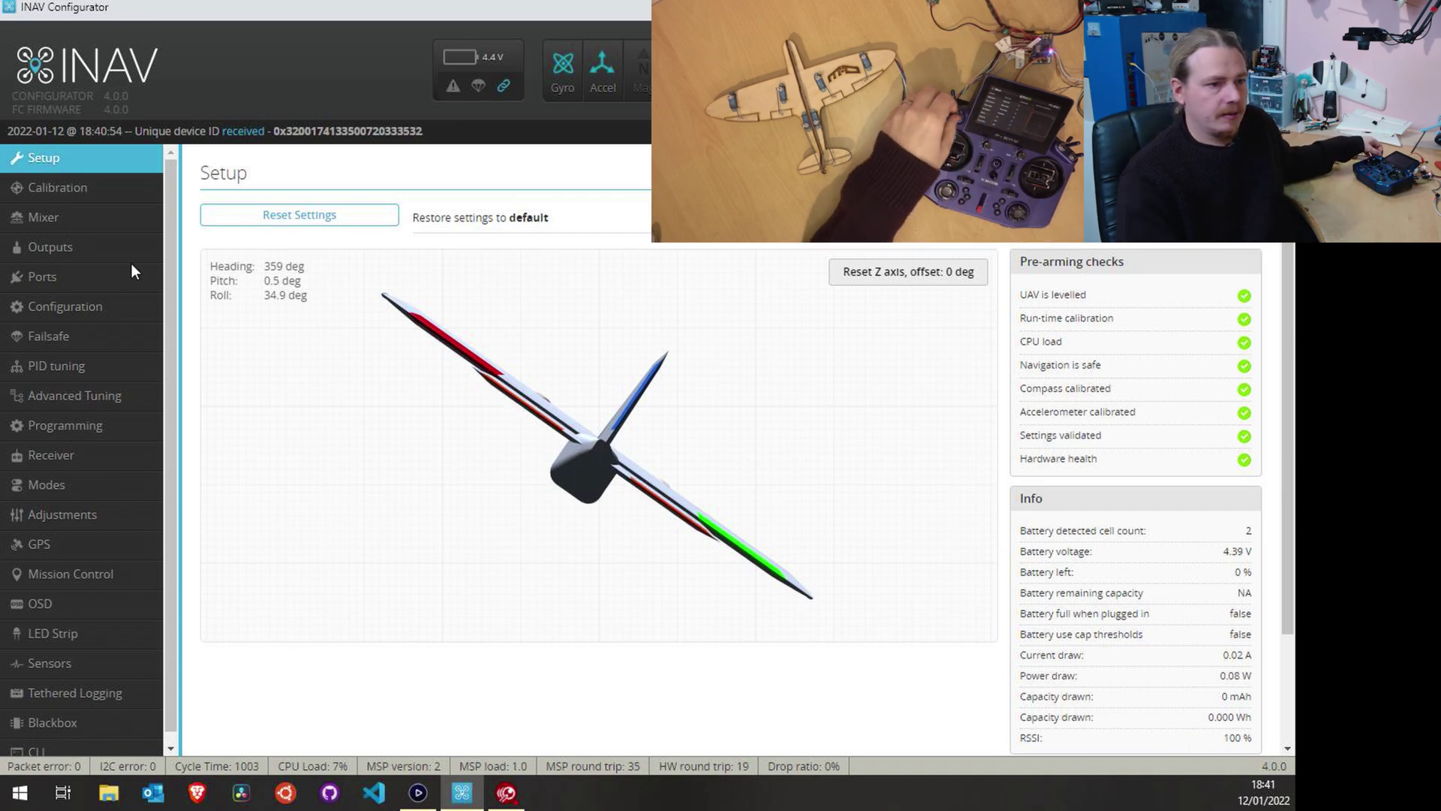
pyautogui.click(70, 221)
pyautogui.scroll(-3, 399, 411)
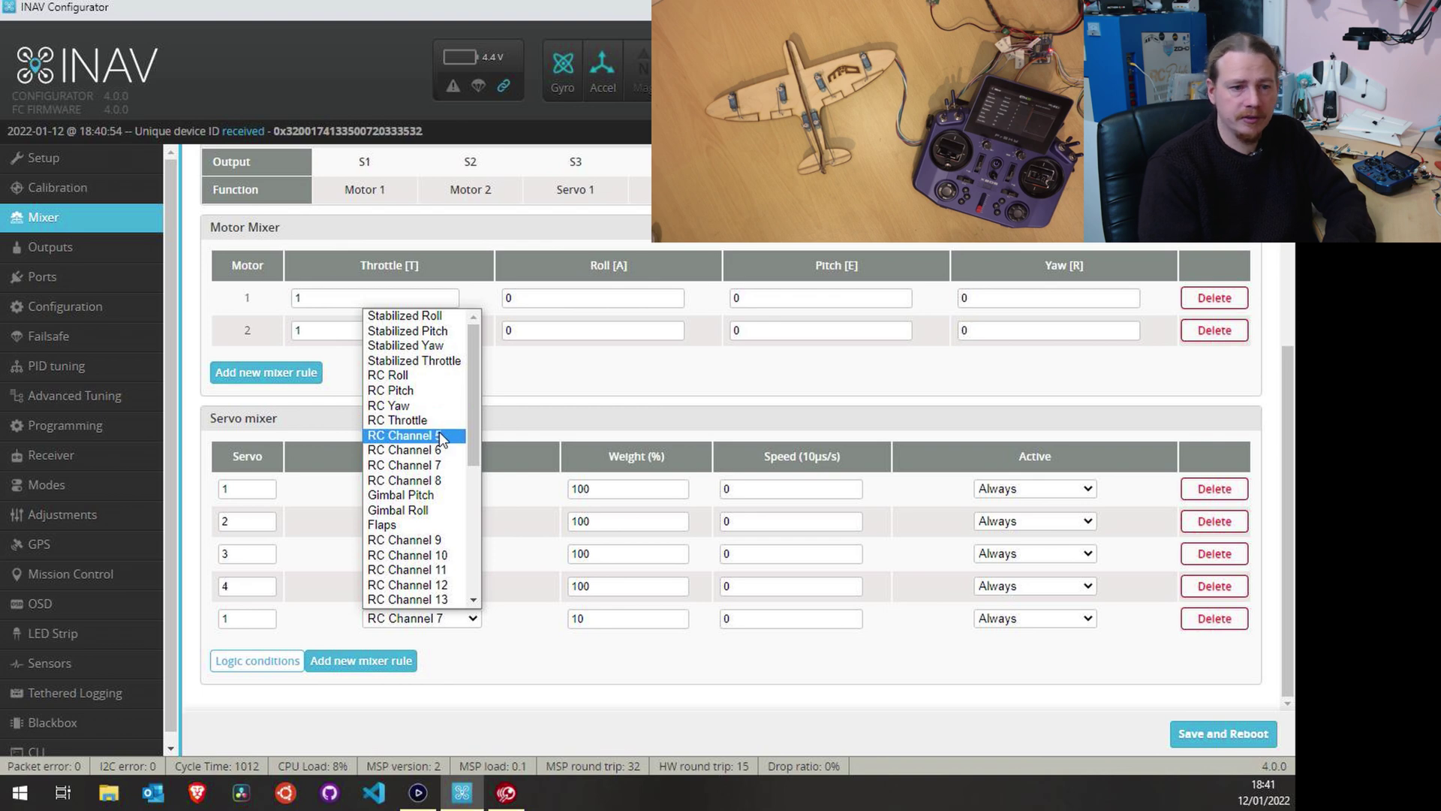
pyautogui.moveTo(475, 429); pyautogui.dragTo(476, 540)
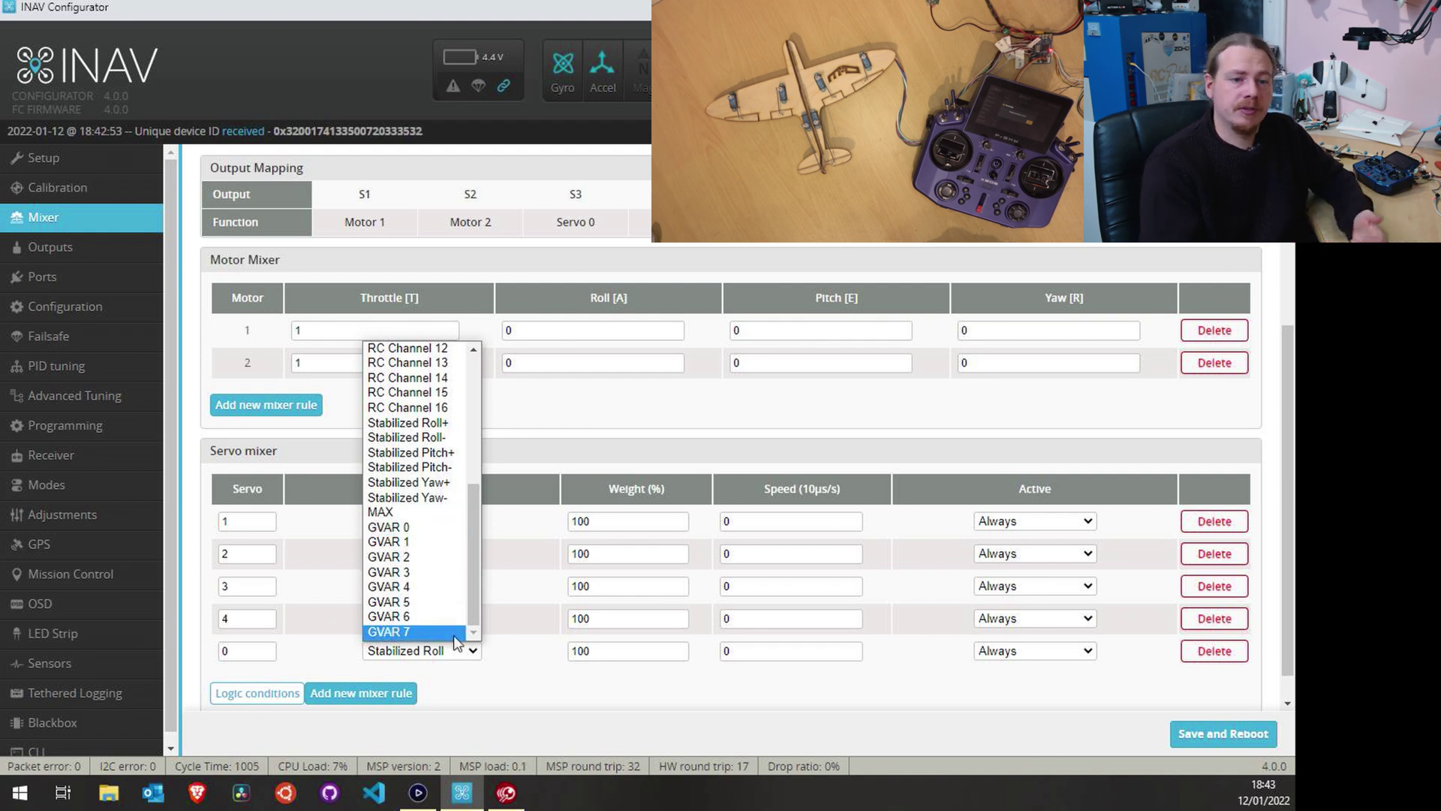
# Close the Input list unchanged and delete the fifth RC Channel 7 servo rule.
pyautogui.click(518, 704)
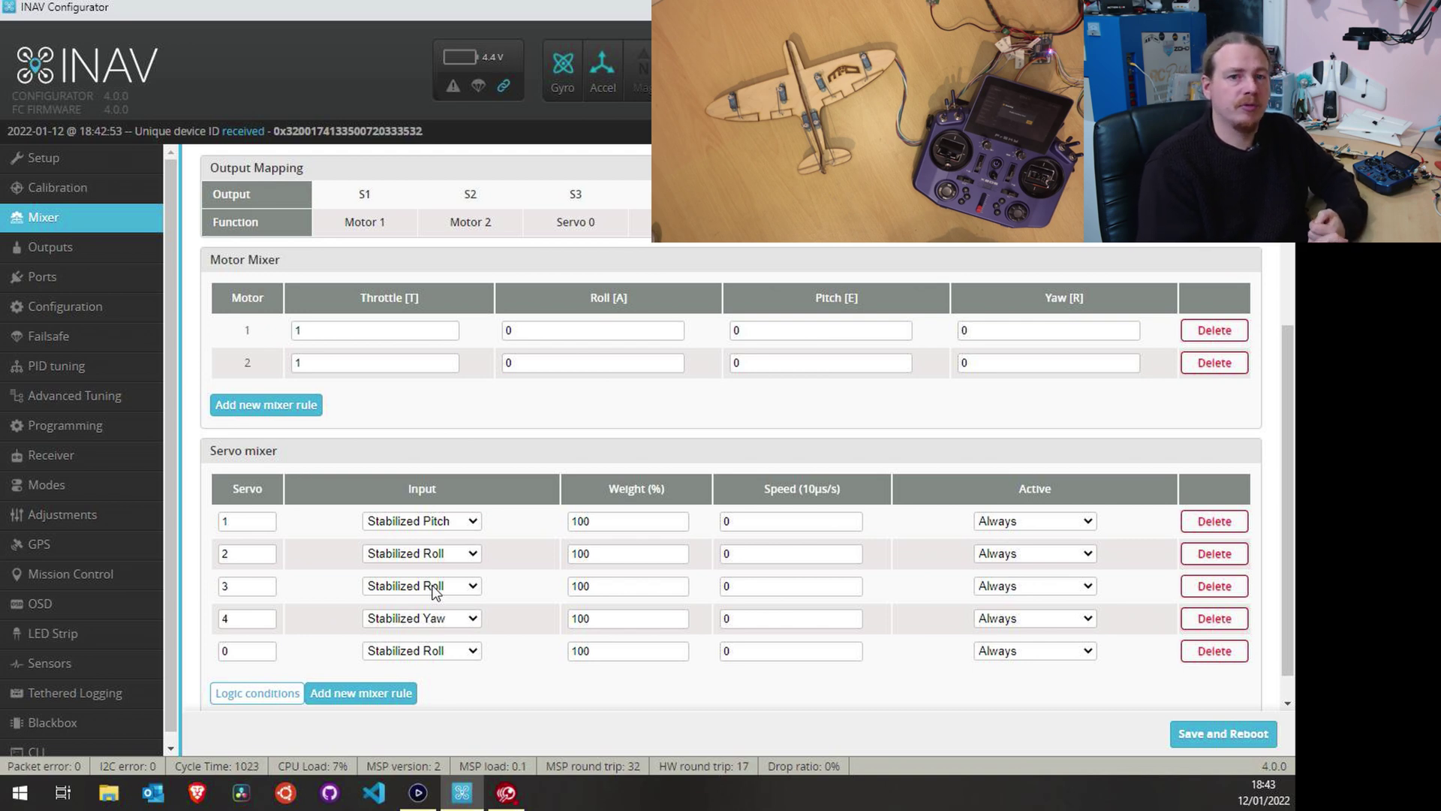
pyautogui.click(1215, 650)
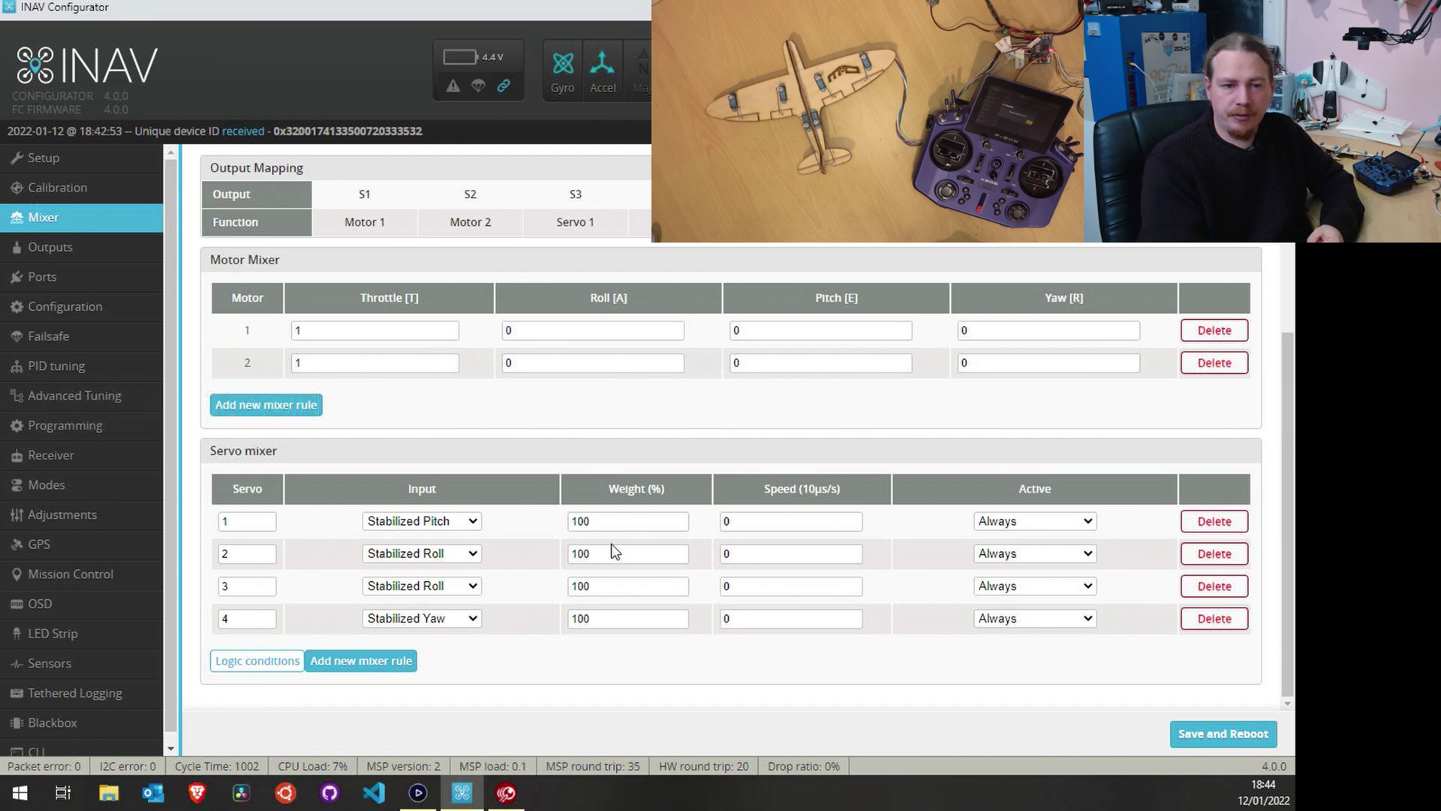
pyautogui.click(611, 552)
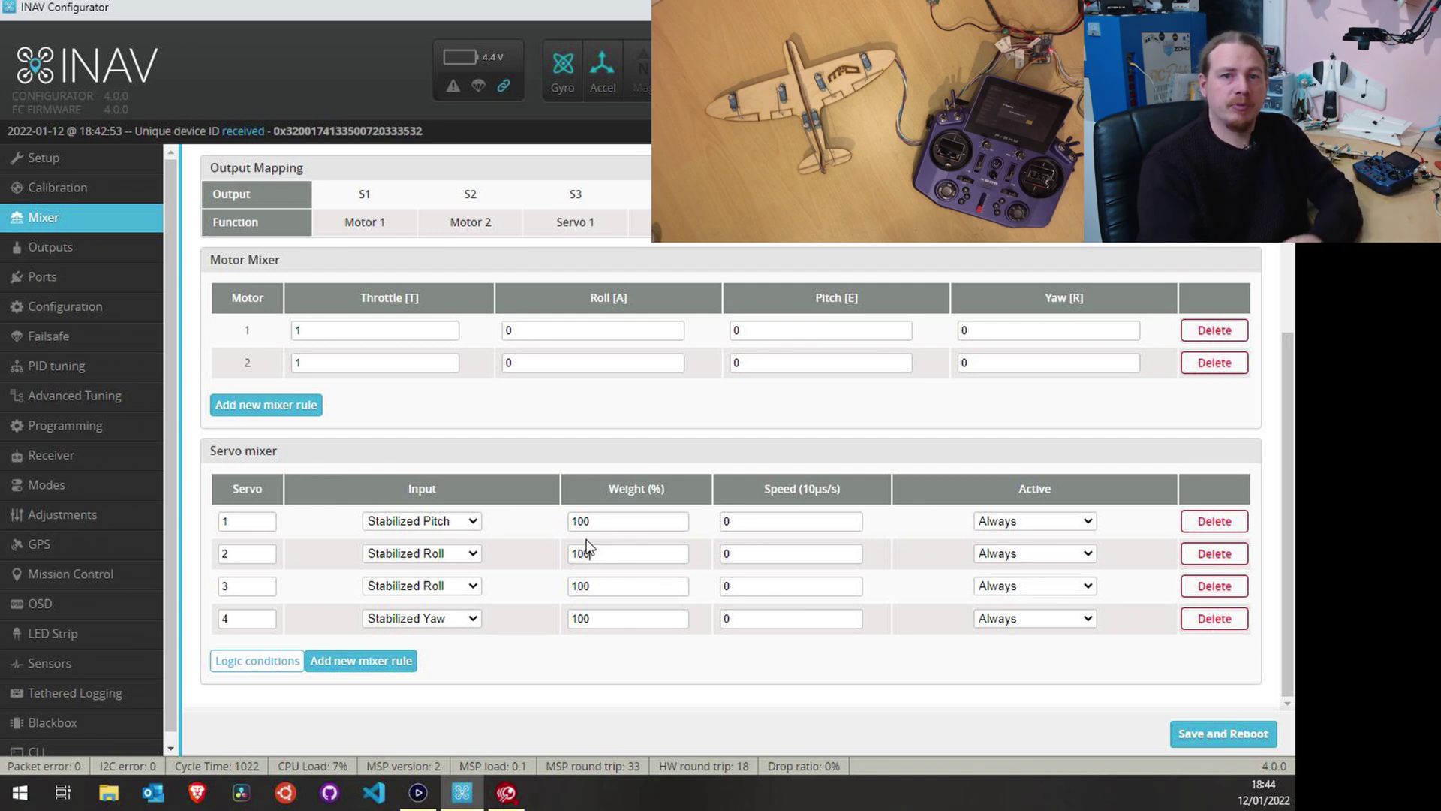
pyautogui.scroll(3, 764, 460)
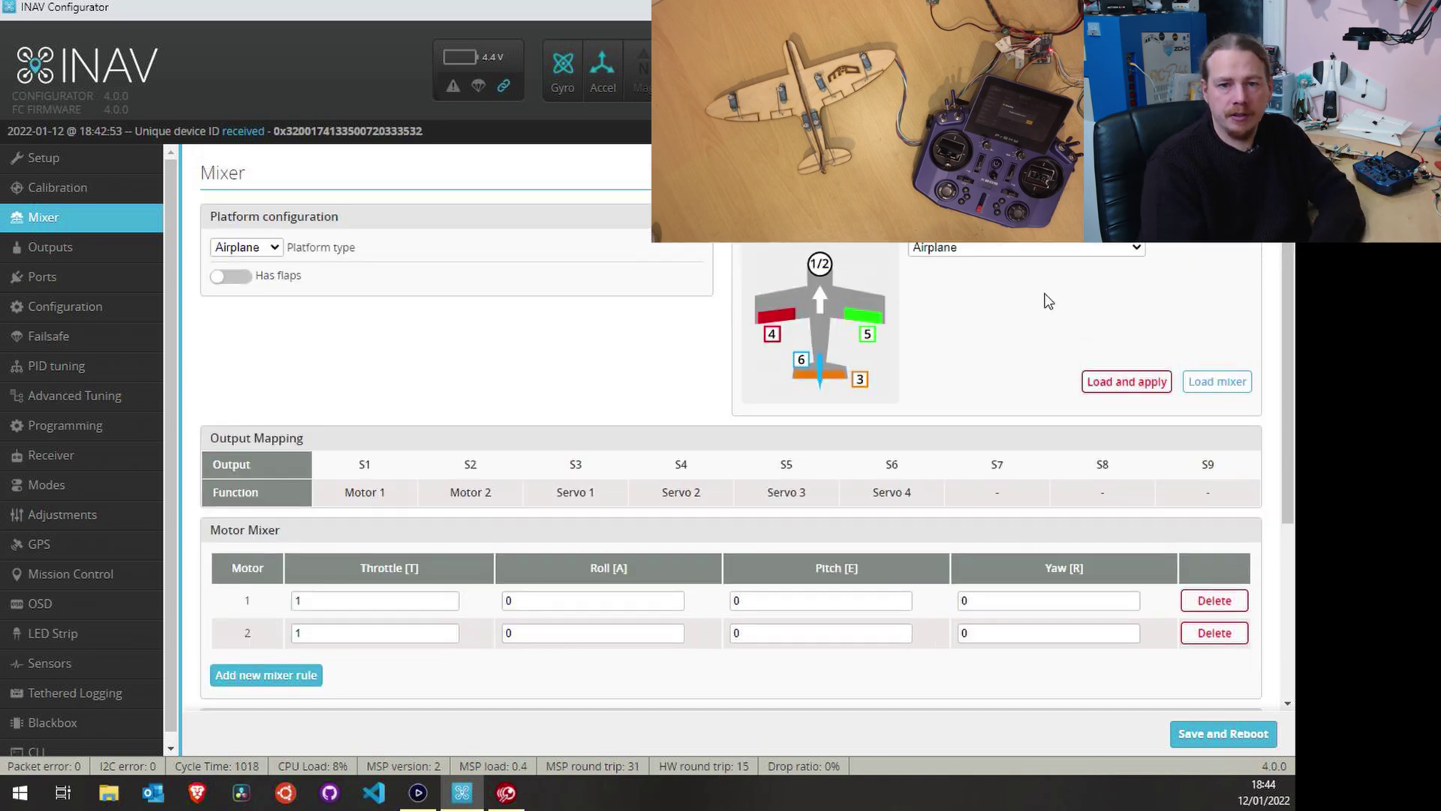
# Select the Airplane V-tail (individual aileron servos) preset and load its mixer rules.
pyautogui.click(1047, 250)
pyautogui.click(991, 337)
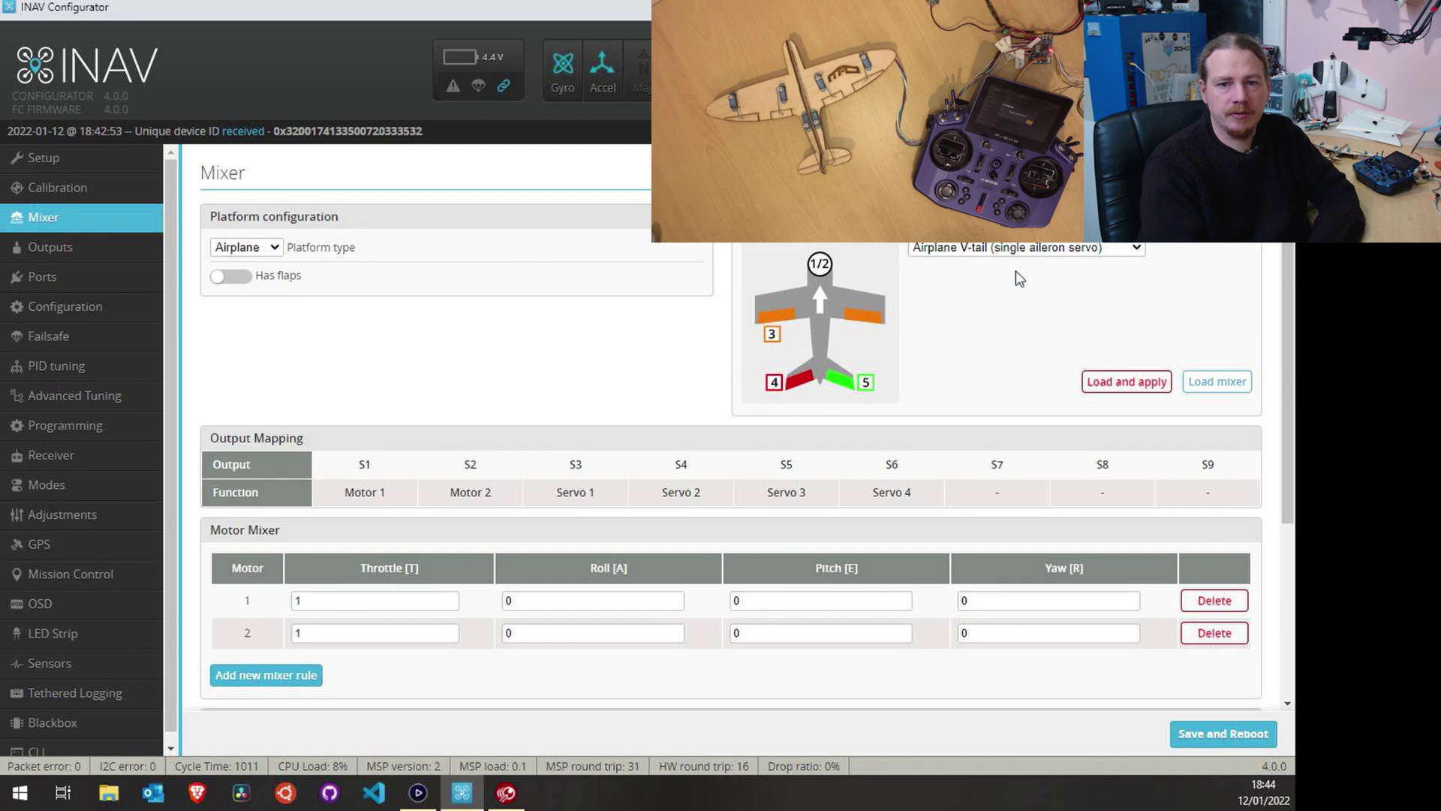
pyautogui.click(1015, 249)
pyautogui.click(1024, 322)
pyautogui.click(1225, 387)
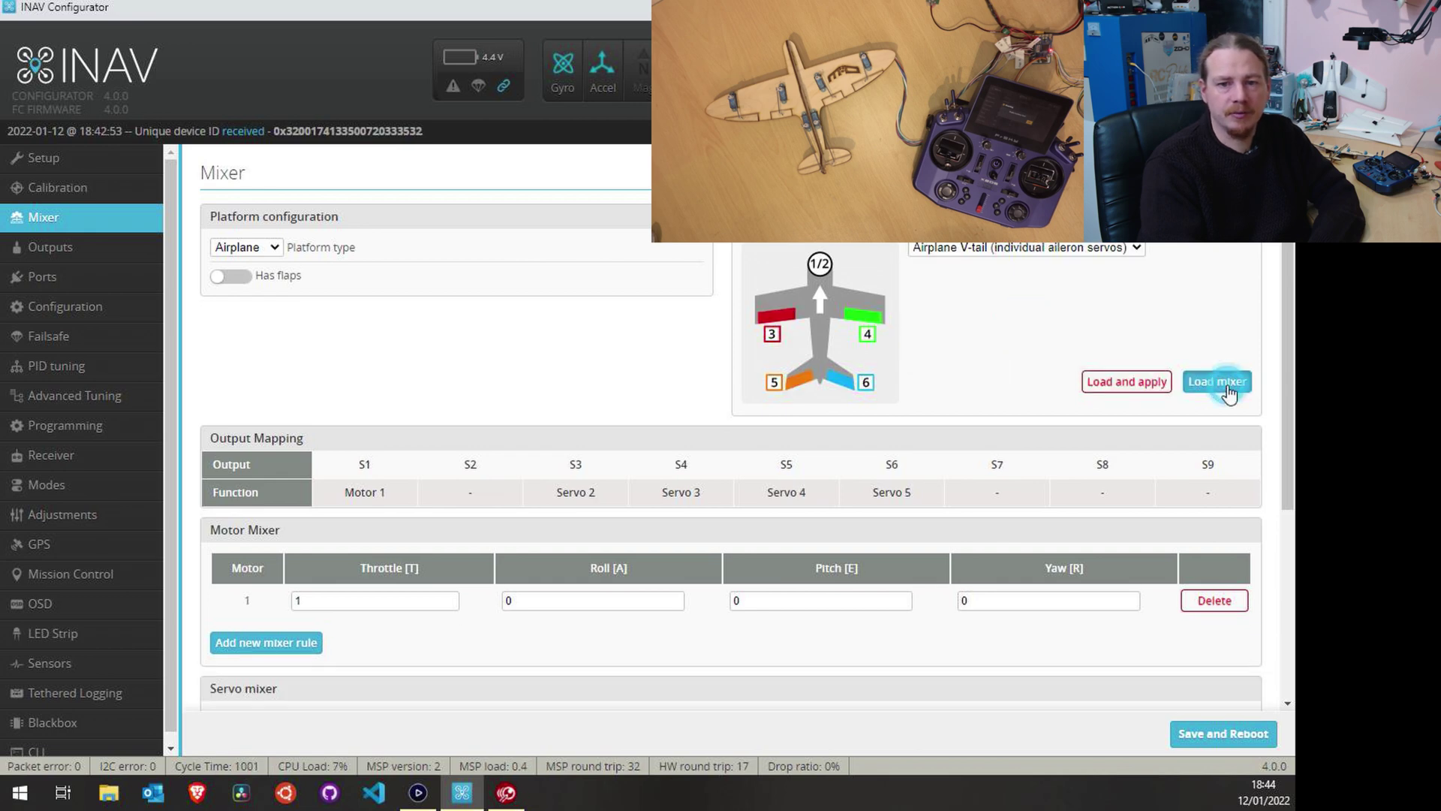
pyautogui.scroll(-3, 910, 367)
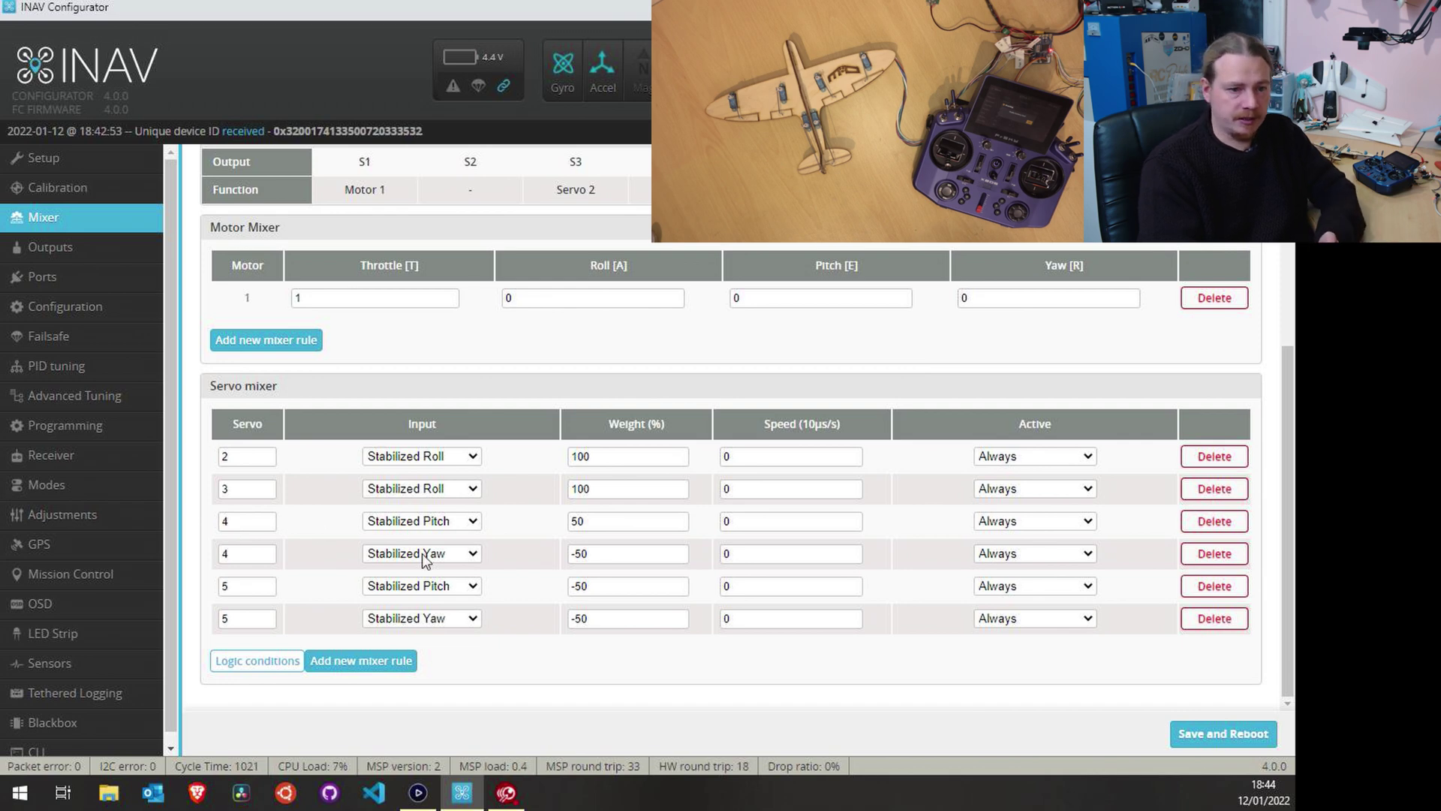
# Review the six new servo rules and begin editing the ±50 tail rule weights.
pyautogui.click(247, 619)
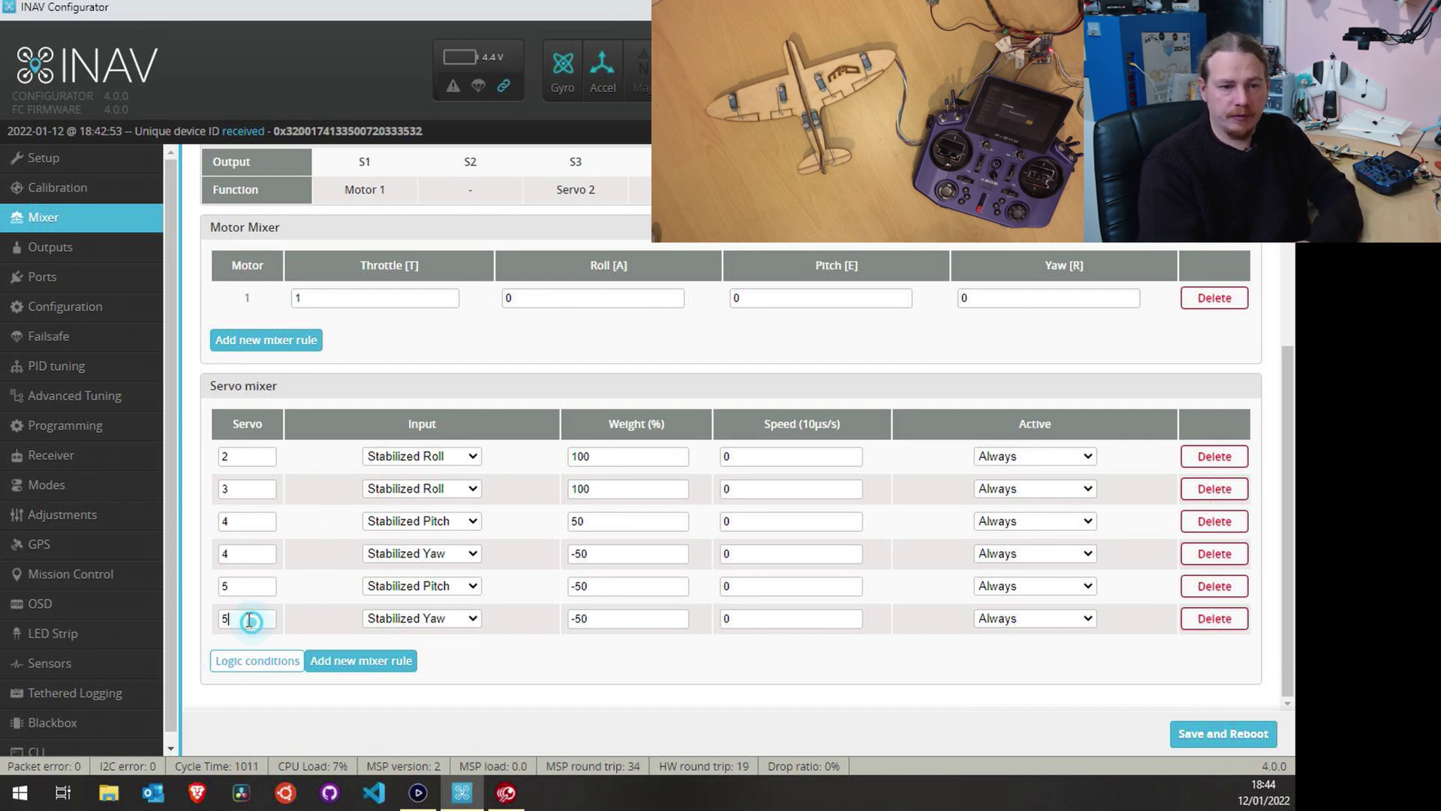
pyautogui.click(243, 585)
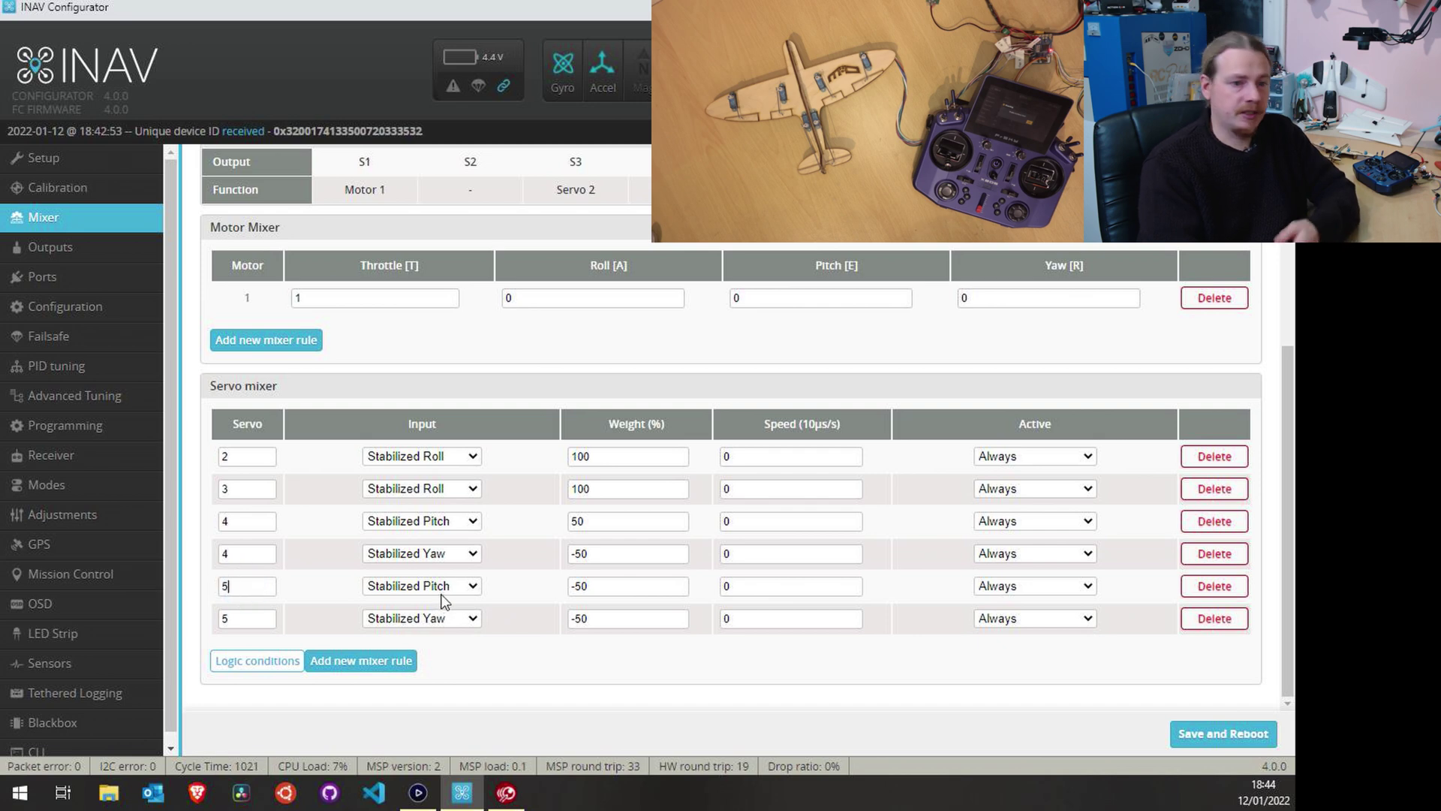
pyautogui.click(593, 521)
pyautogui.click(597, 560)
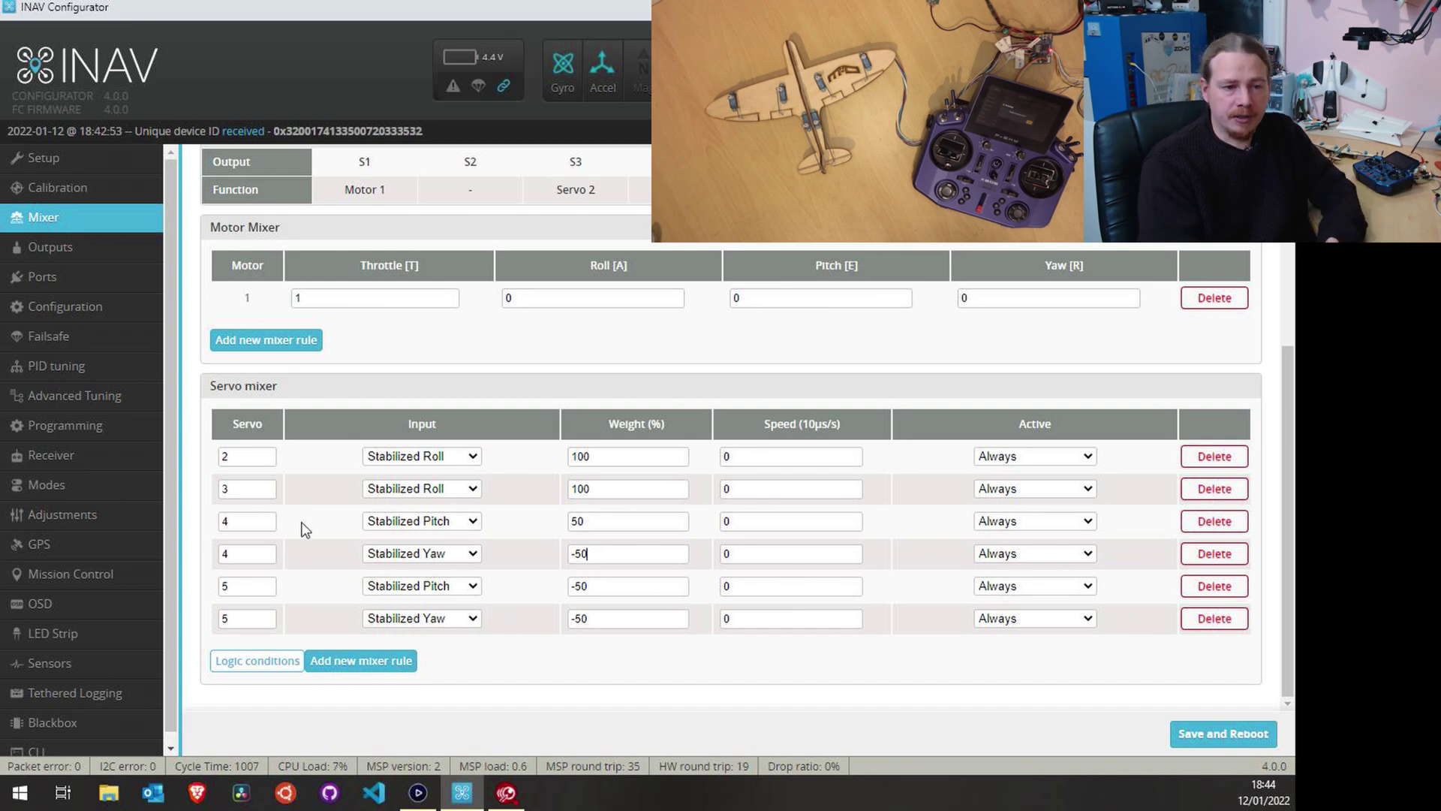
pyautogui.click(607, 521)
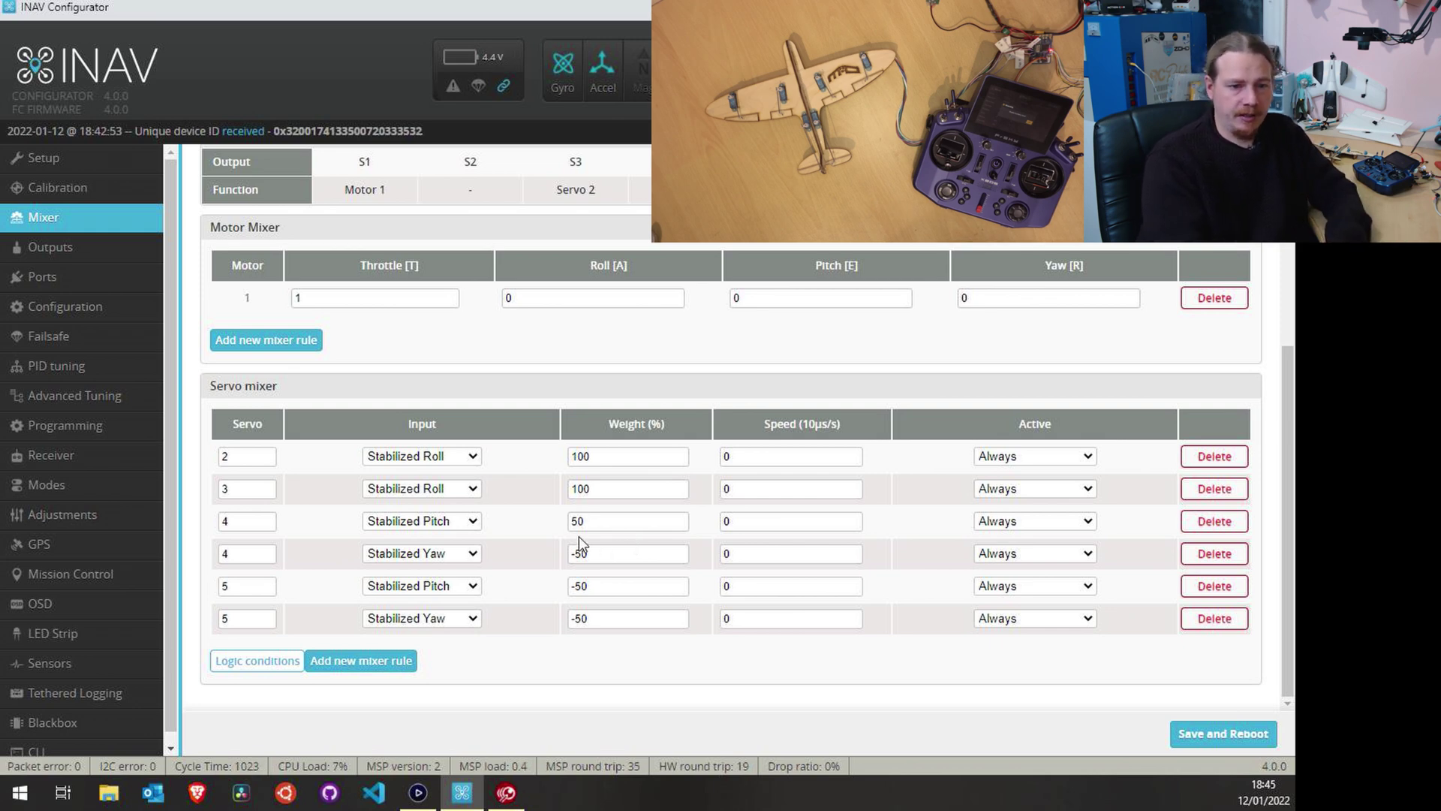
# Edit the tail weights to pitch 40 and -40 with both yaw weights -60.
pyautogui.moveTo(577, 524)
pyautogui.mouseDown()
pyautogui.moveTo(557, 528)
pyautogui.moveTo(576, 552)
pyautogui.mouseUp()
pyautogui.write('40')
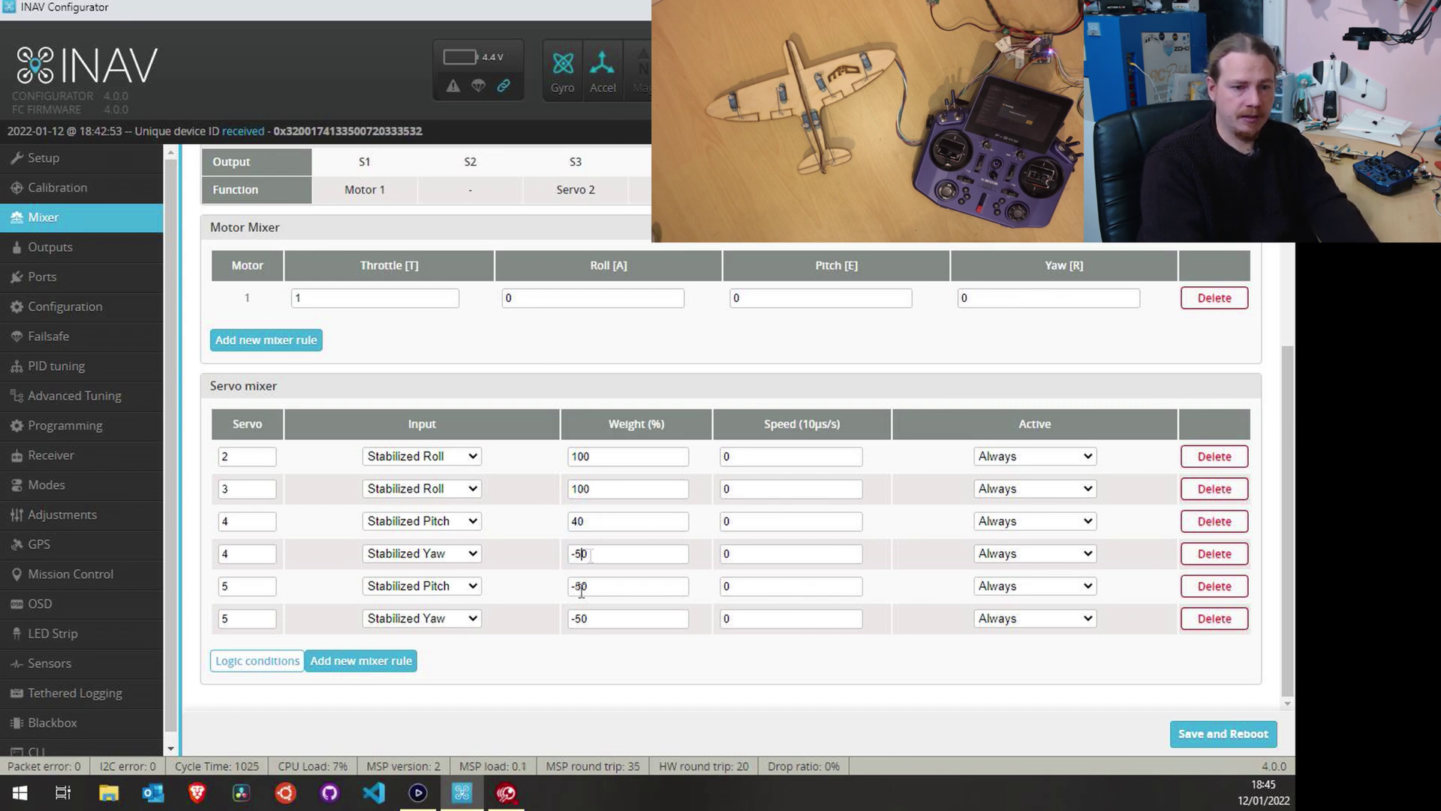
pyautogui.write('6')
pyautogui.click(675, 579)
pyautogui.write('-40')
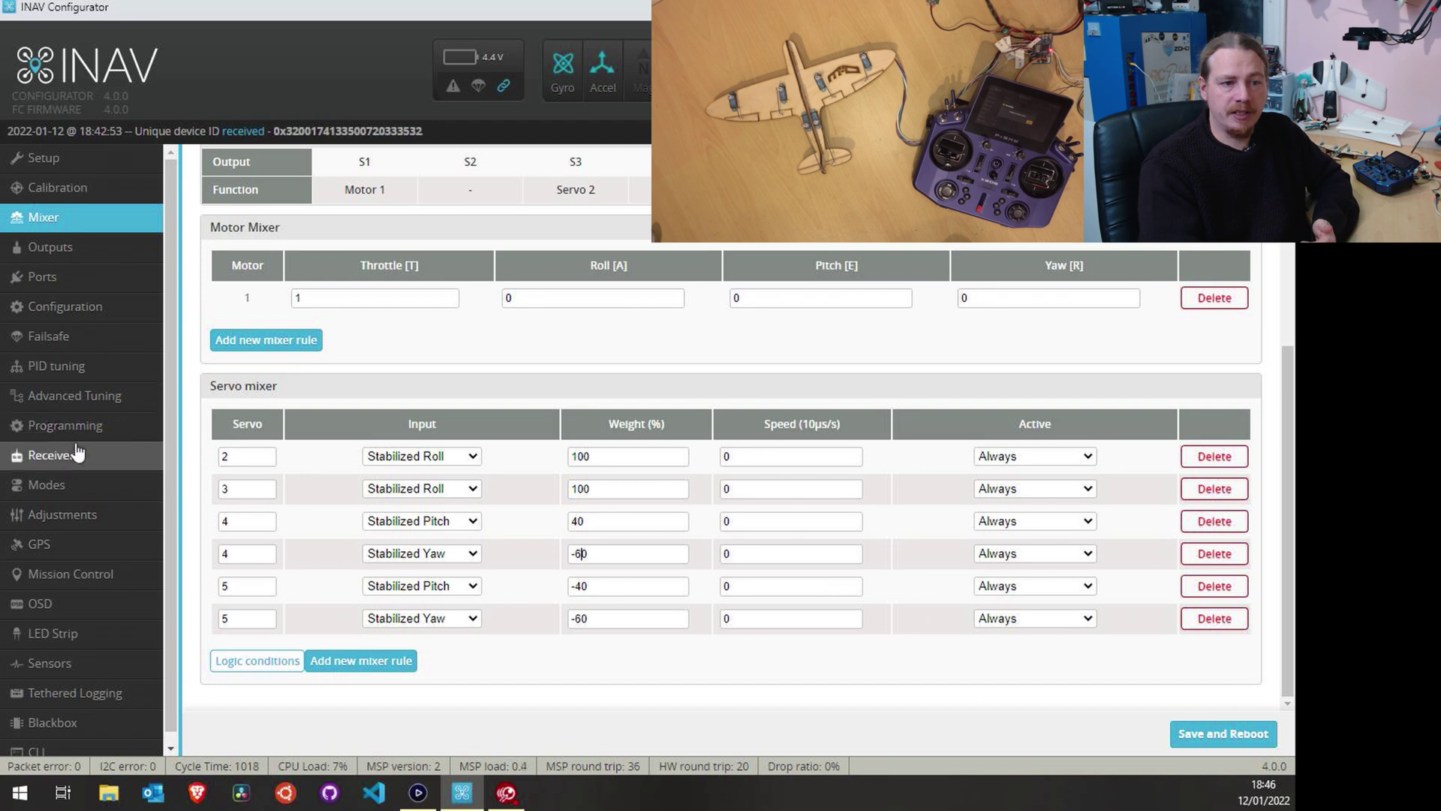
pyautogui.click(1044, 621)
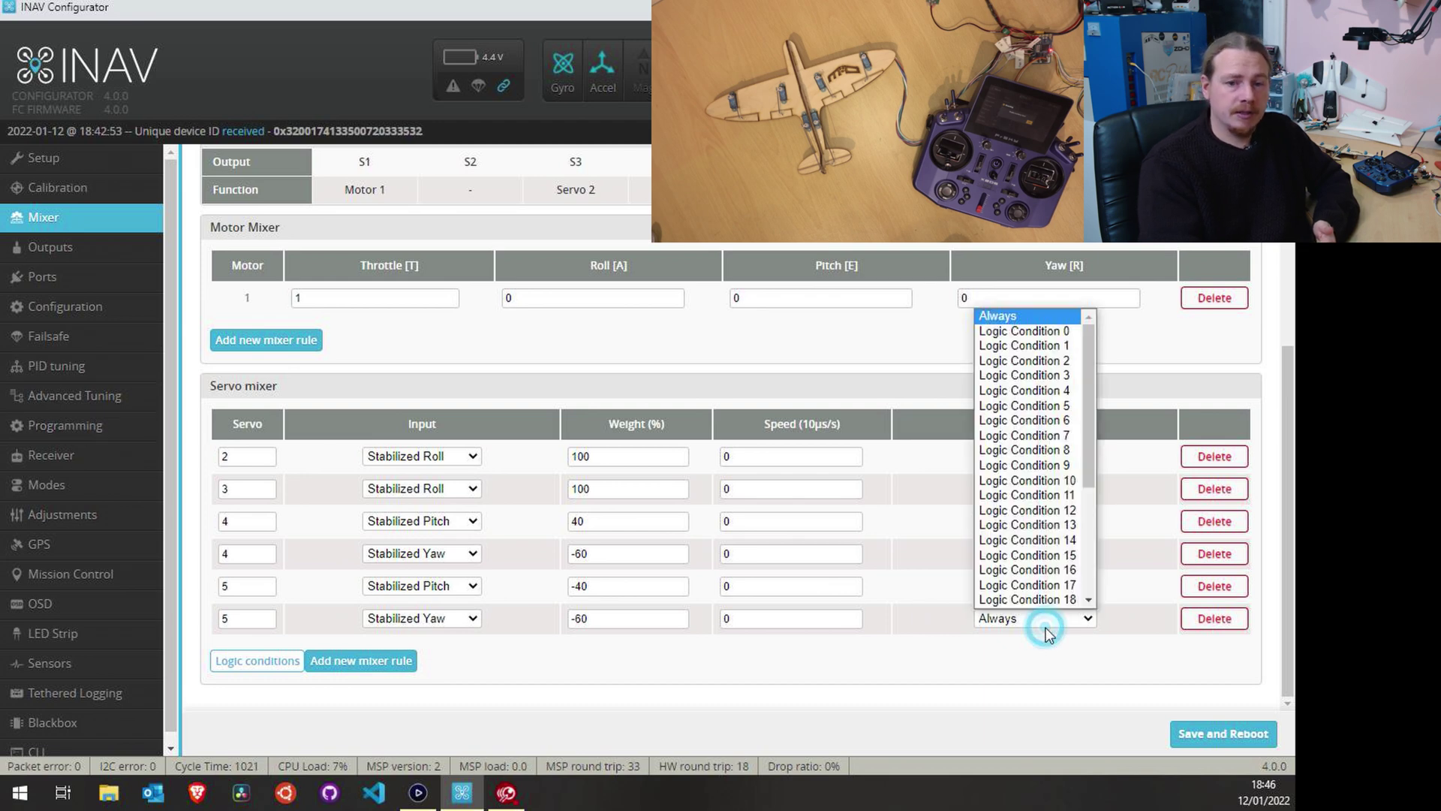
pyautogui.moveTo(1092, 372)
pyautogui.mouseDown()
pyautogui.moveTo(1085, 501)
pyautogui.moveTo(1077, 356)
pyautogui.mouseUp()
pyautogui.click(954, 715)
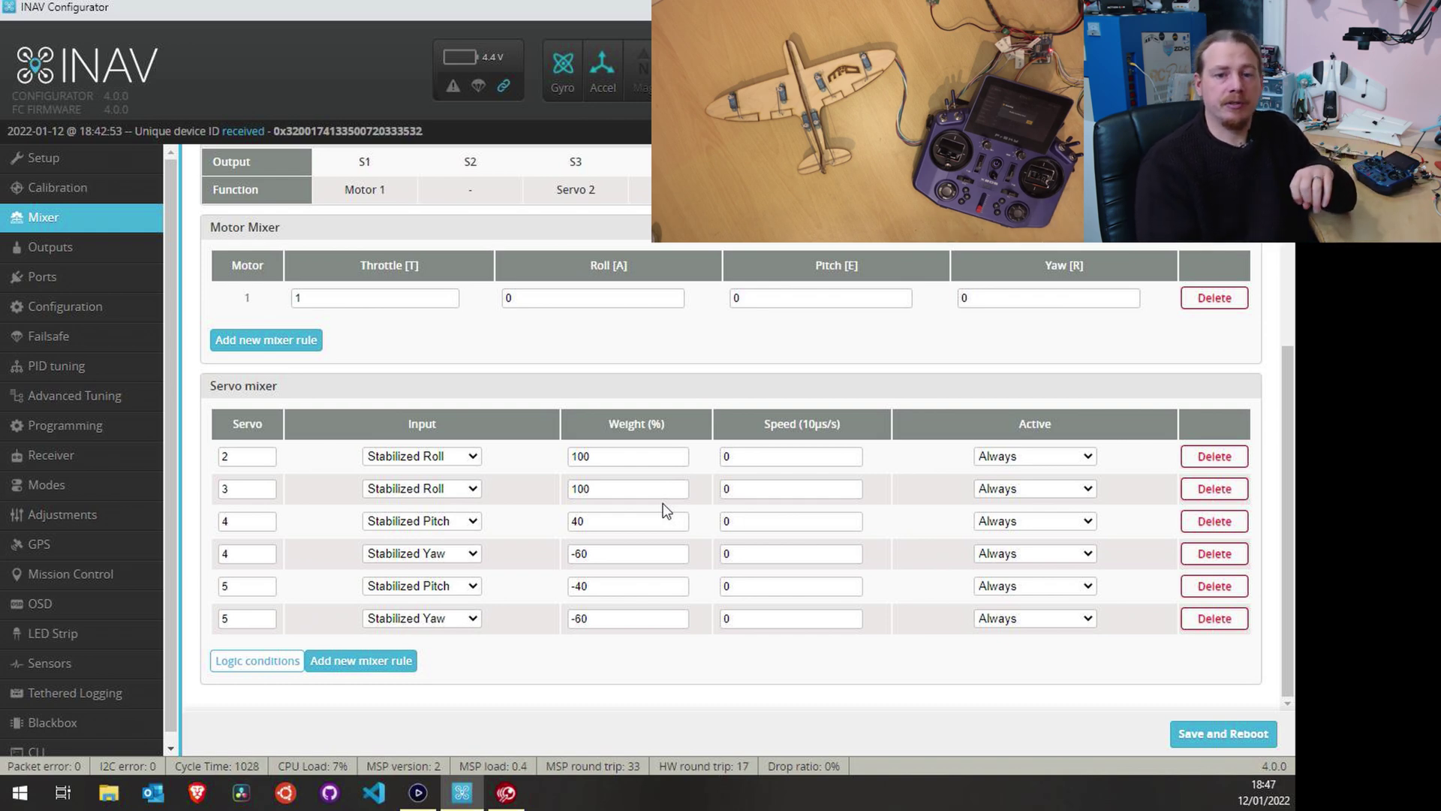
# Enable logic condition 0 as High on Get RC Channel 9 in Programming.
pyautogui.click(63, 432)
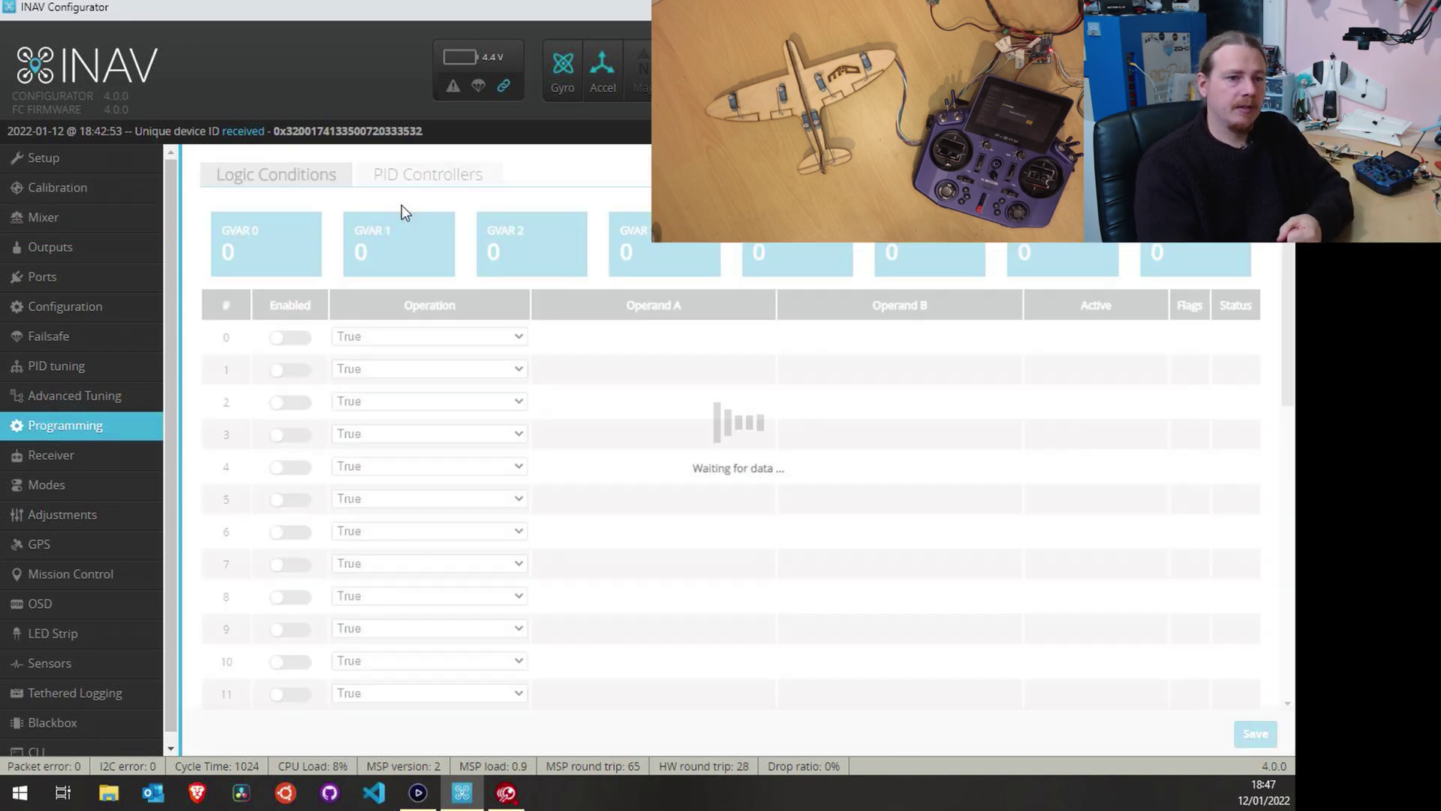
pyautogui.click(287, 337)
pyautogui.click(367, 341)
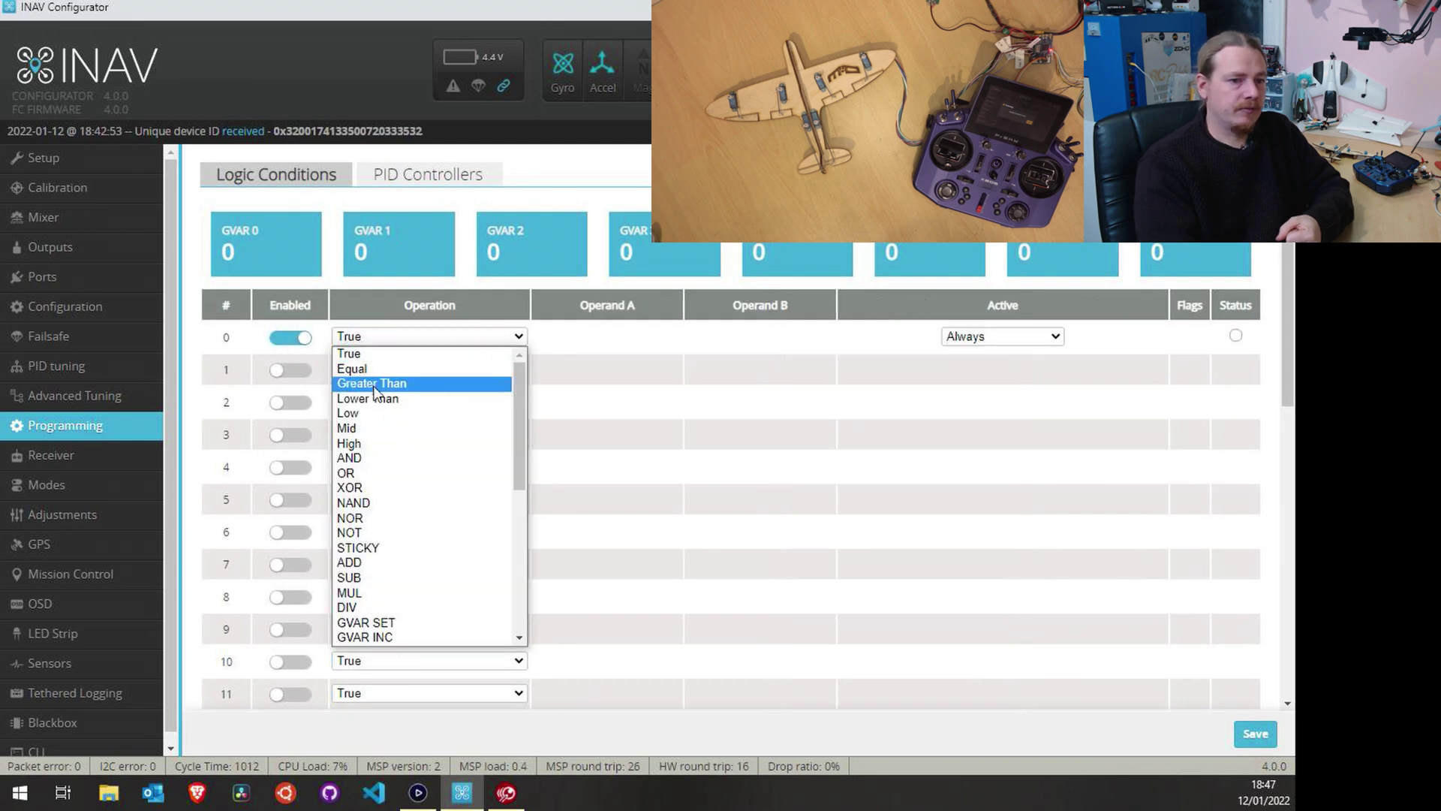
pyautogui.click(349, 443)
pyautogui.click(601, 337)
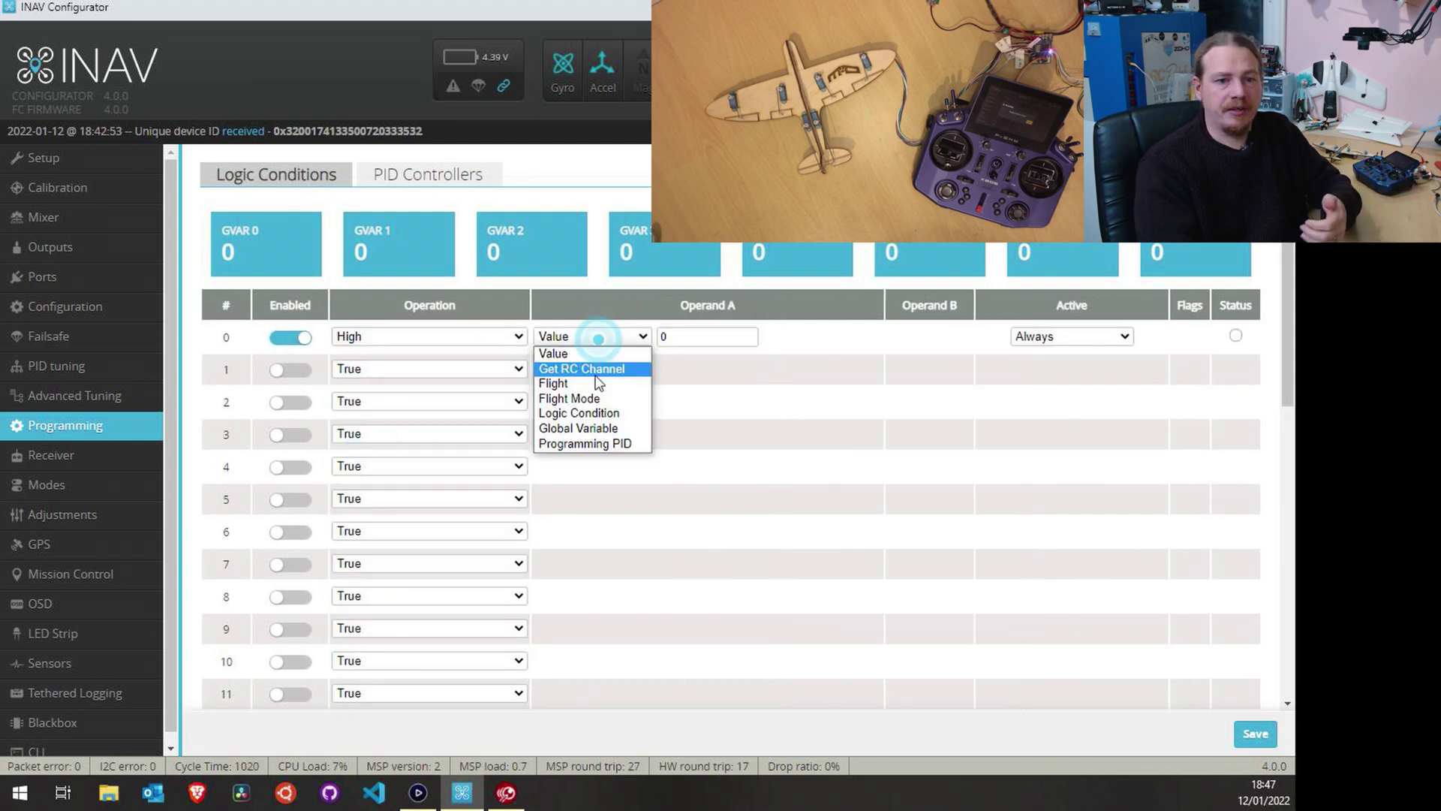
pyautogui.click(593, 369)
pyautogui.click(673, 336)
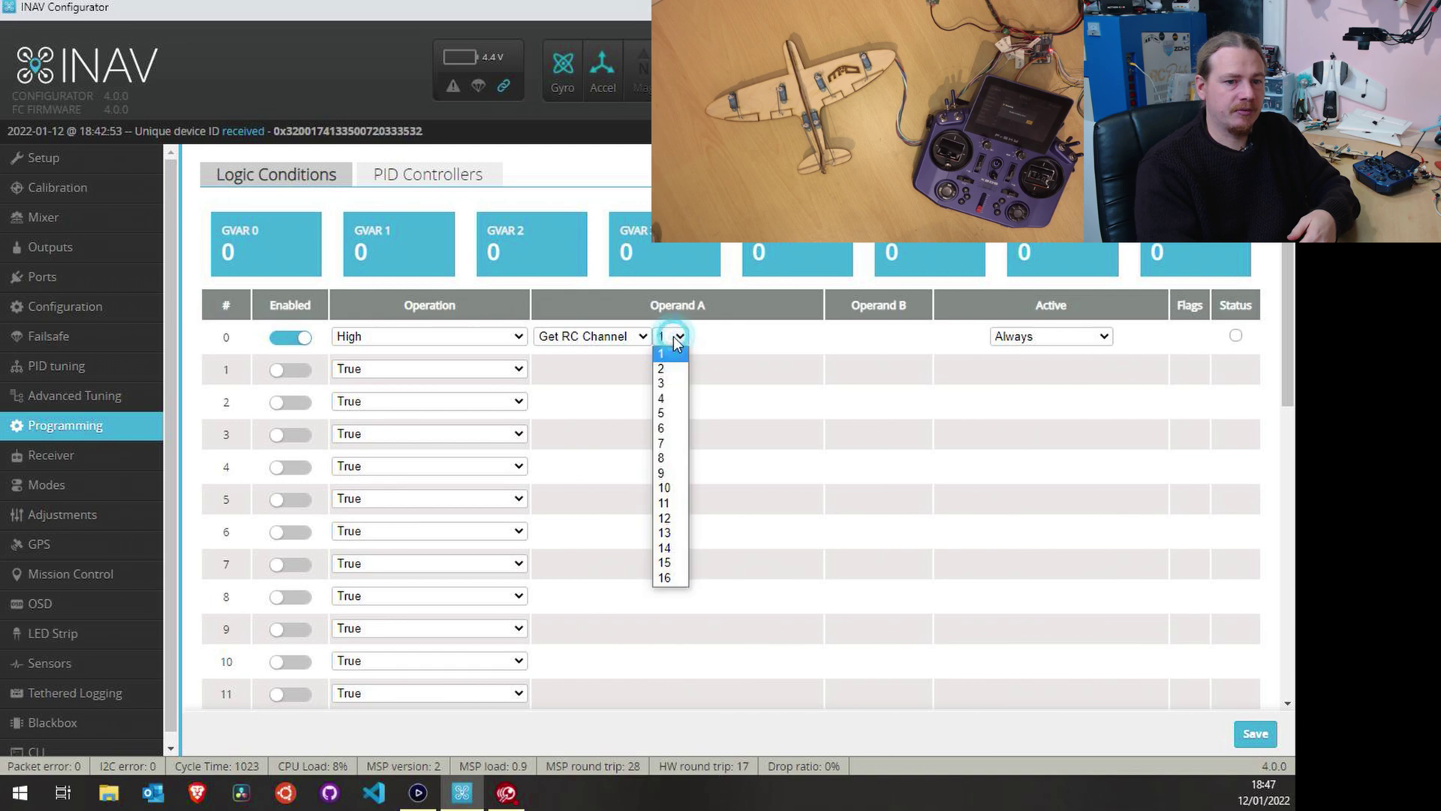
pyautogui.click(677, 474)
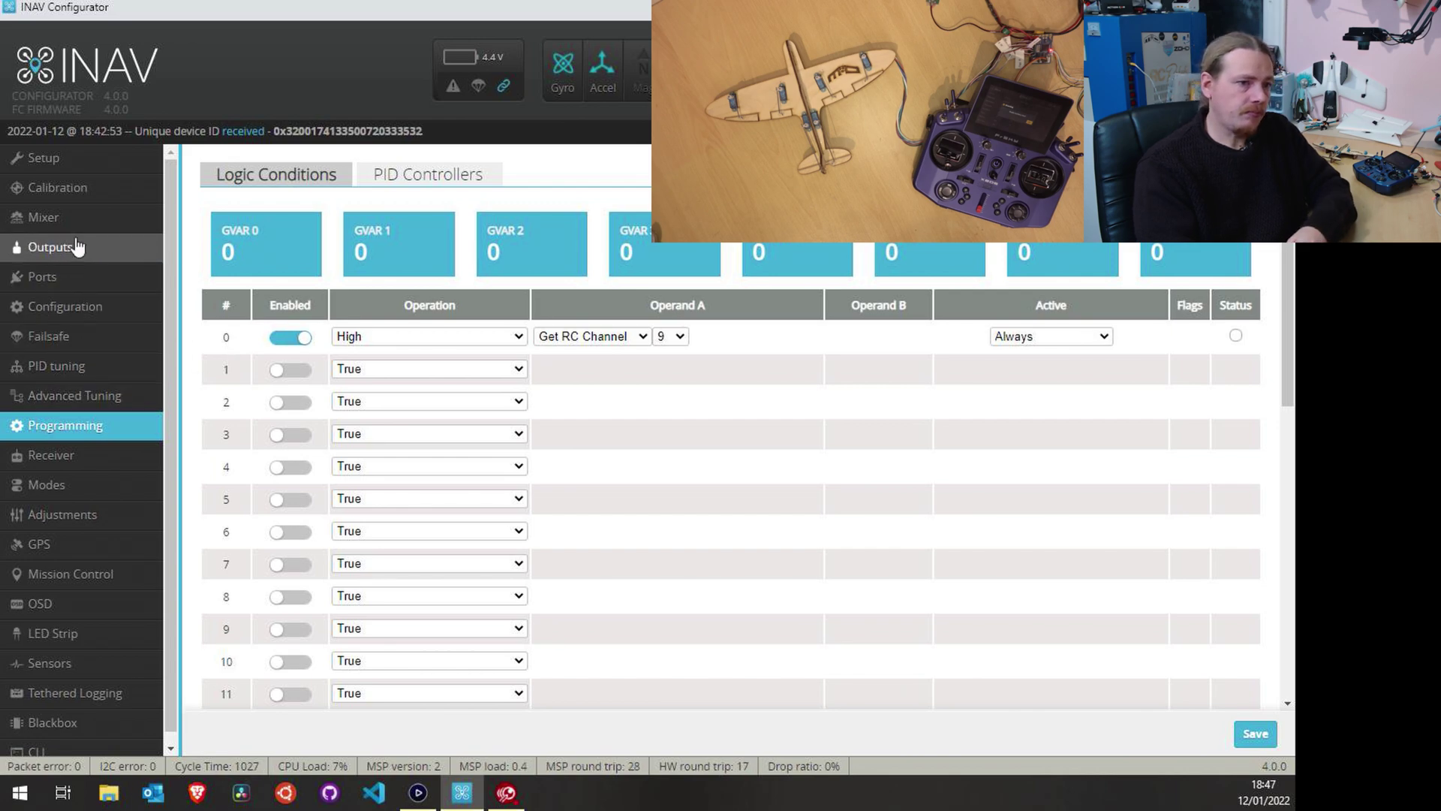
# Add a servo rule sending RC Channel 5 to servo 5, active under Logic Condition 0.
pyautogui.click(71, 217)
pyautogui.scroll(-3, 434, 437)
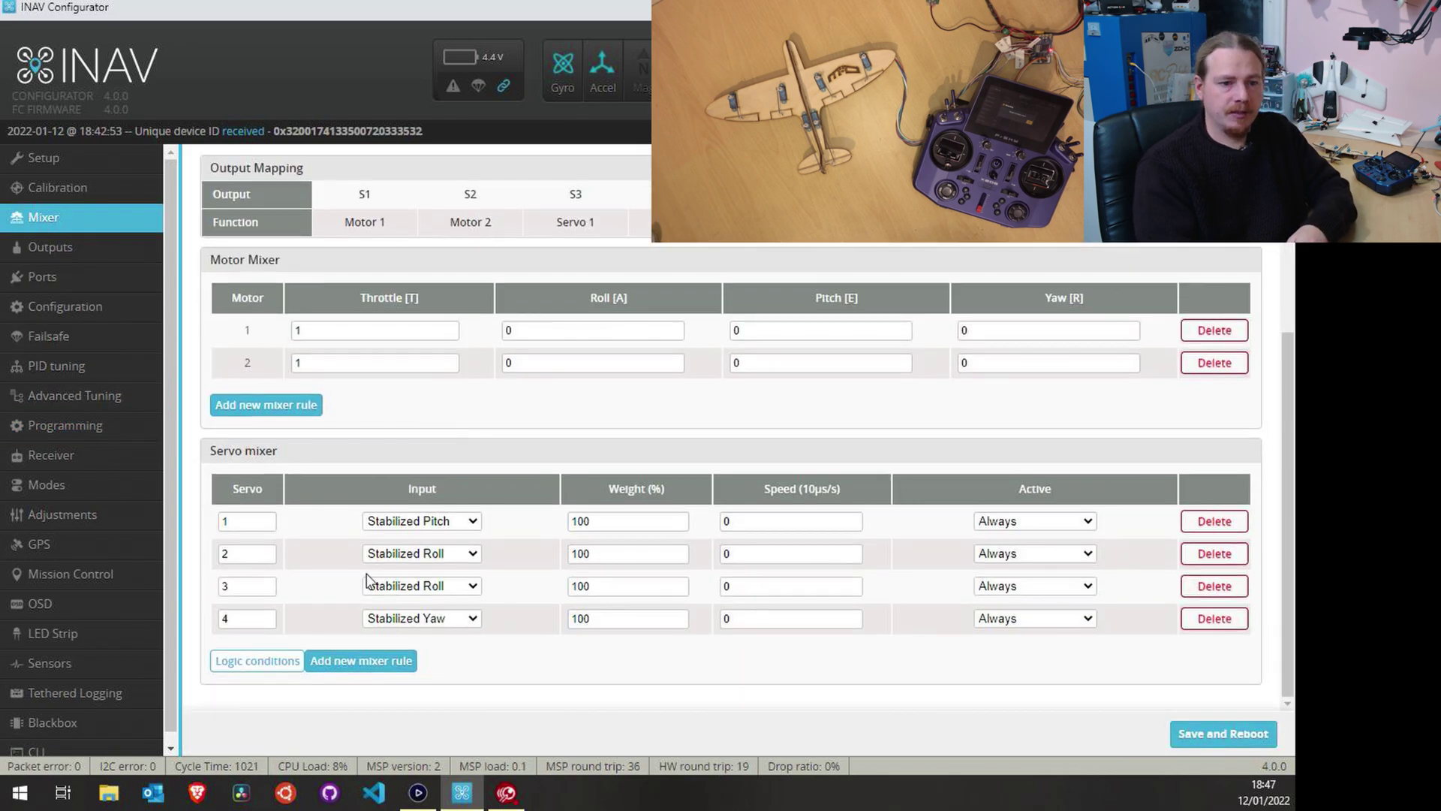
pyautogui.click(342, 661)
pyautogui.click(420, 651)
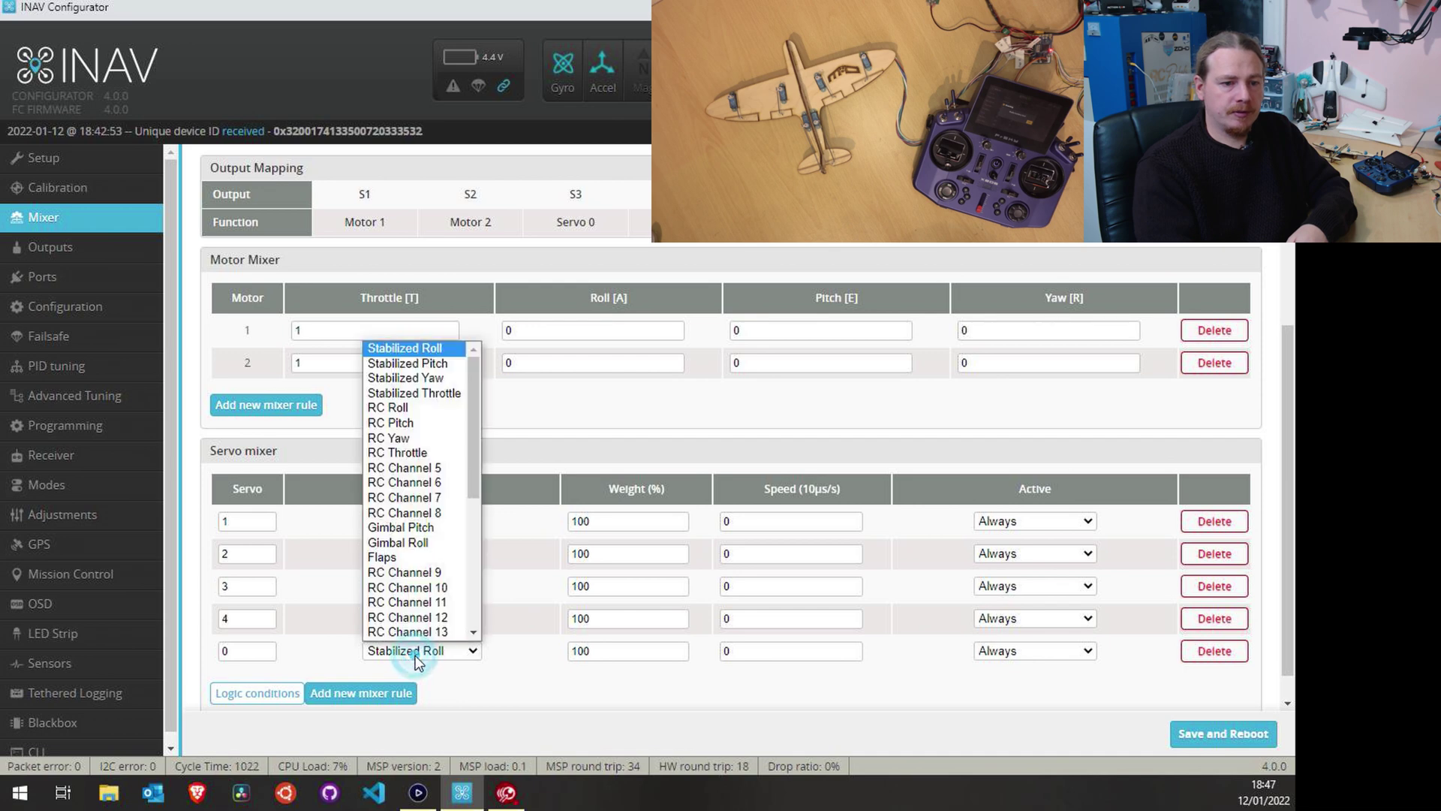
pyautogui.scroll(-1, 422, 507)
pyautogui.click(425, 439)
pyautogui.click(408, 659)
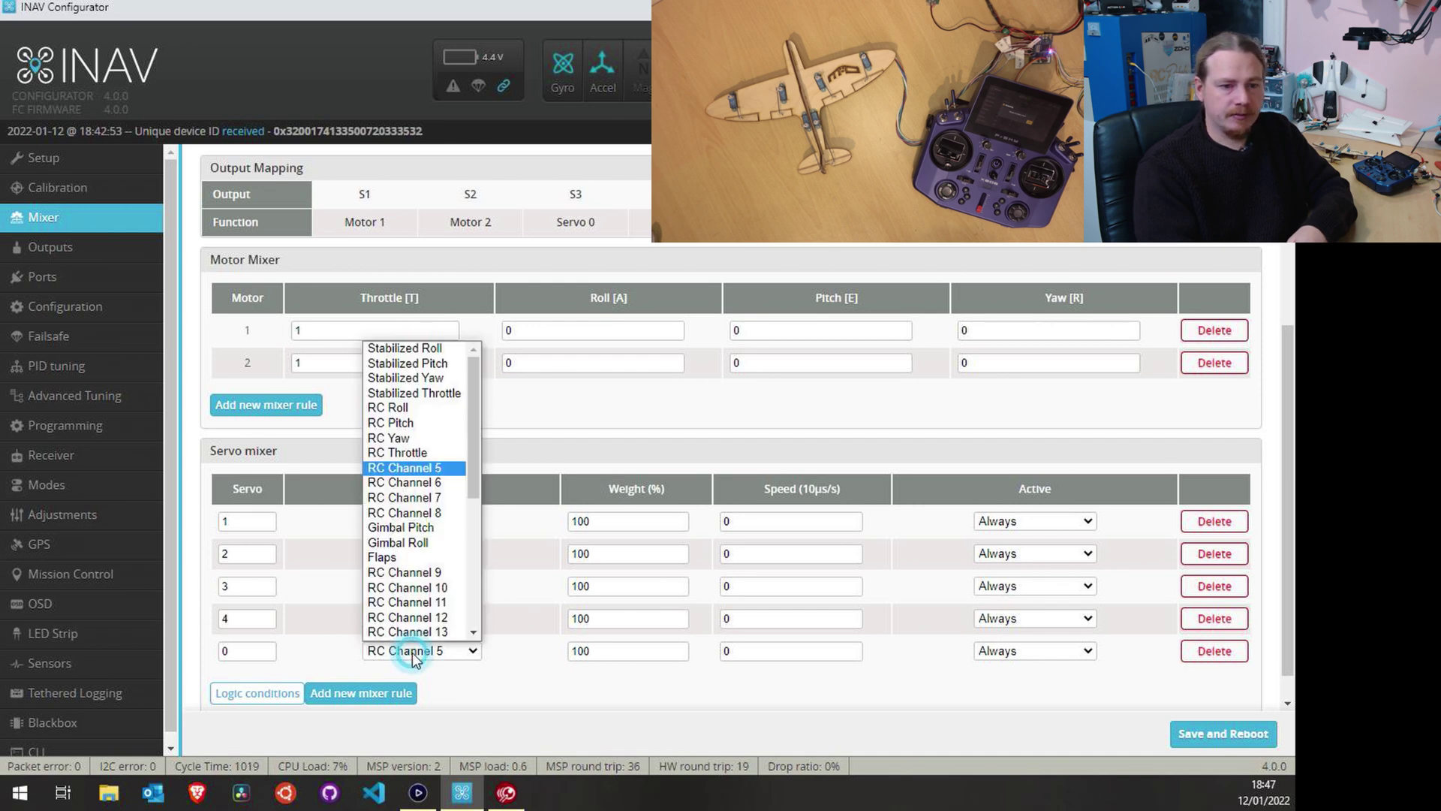
pyautogui.doubleClick(246, 653)
pyautogui.write('5')
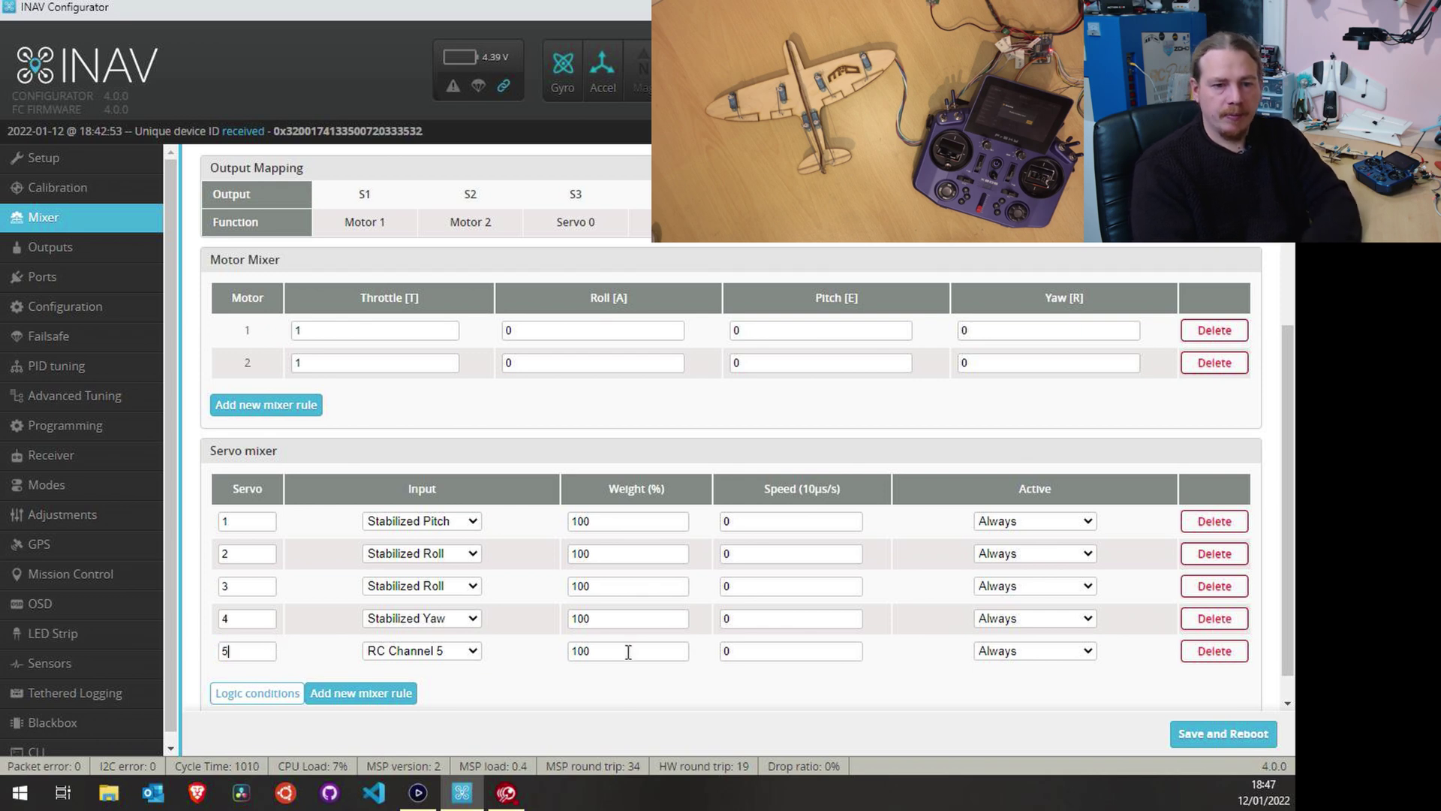
pyautogui.click(1054, 660)
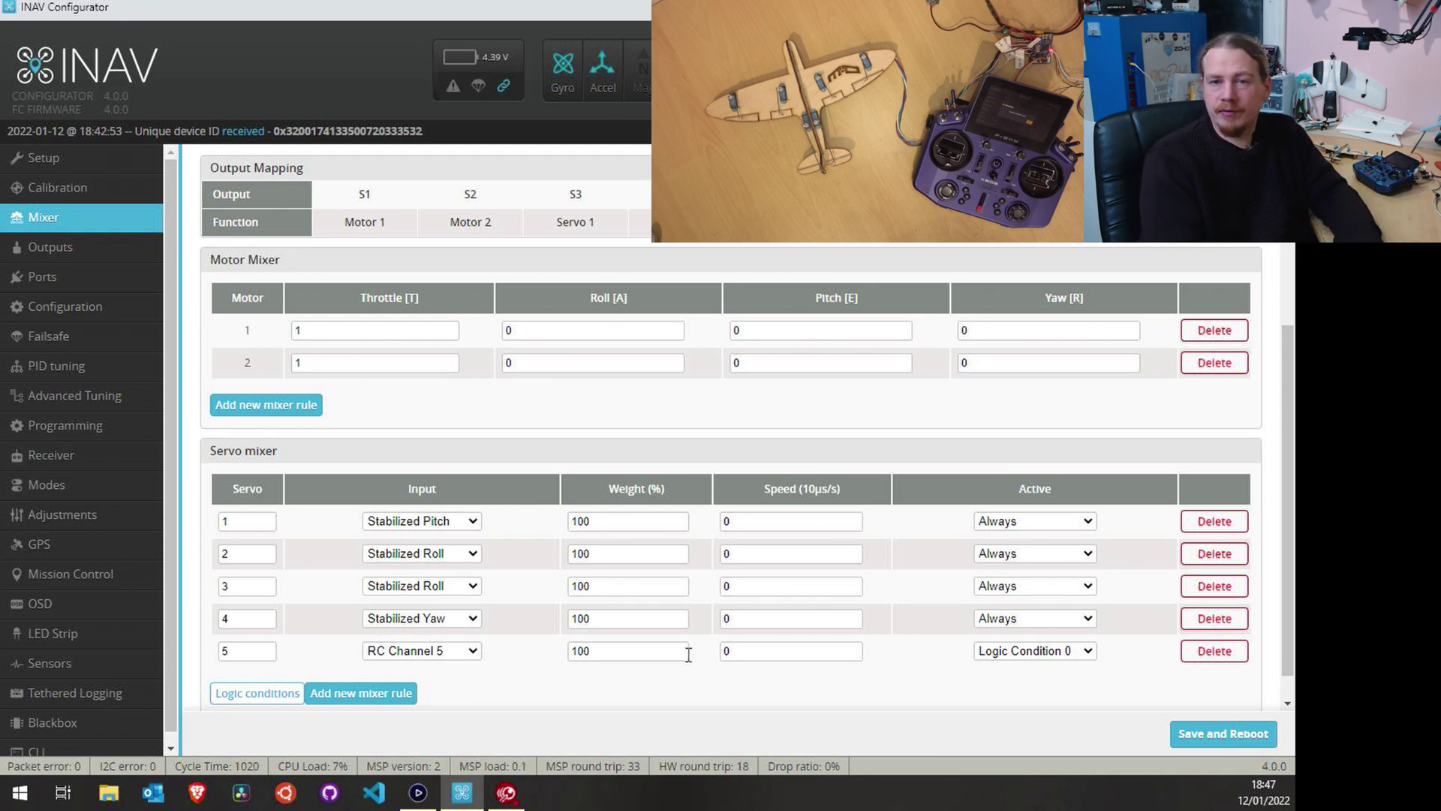
pyautogui.scroll(3, 688, 654)
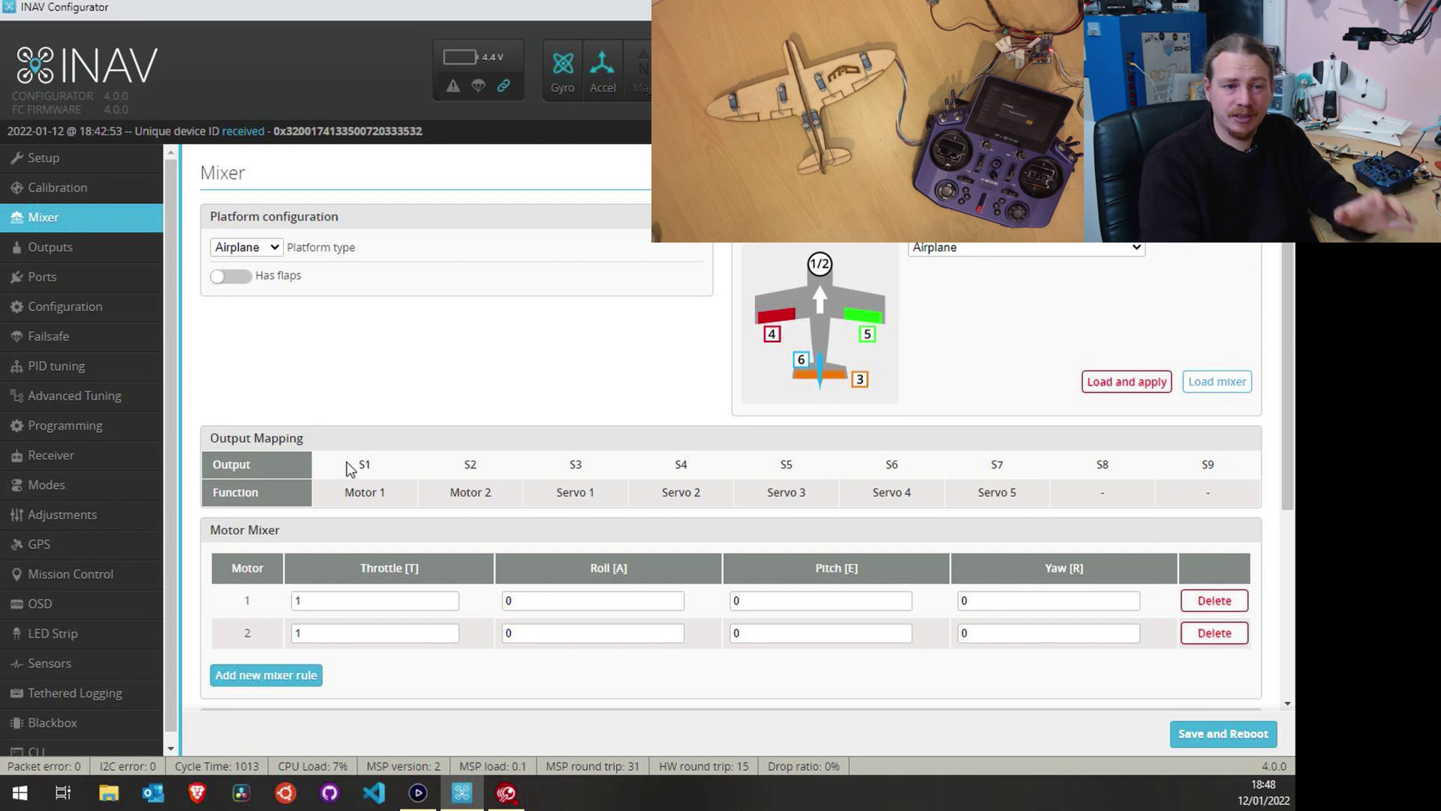
# Highlight the Output Mapping table contents to review them, then clear the highlight.
pyautogui.moveTo(220, 465); pyautogui.dragTo(1244, 506)
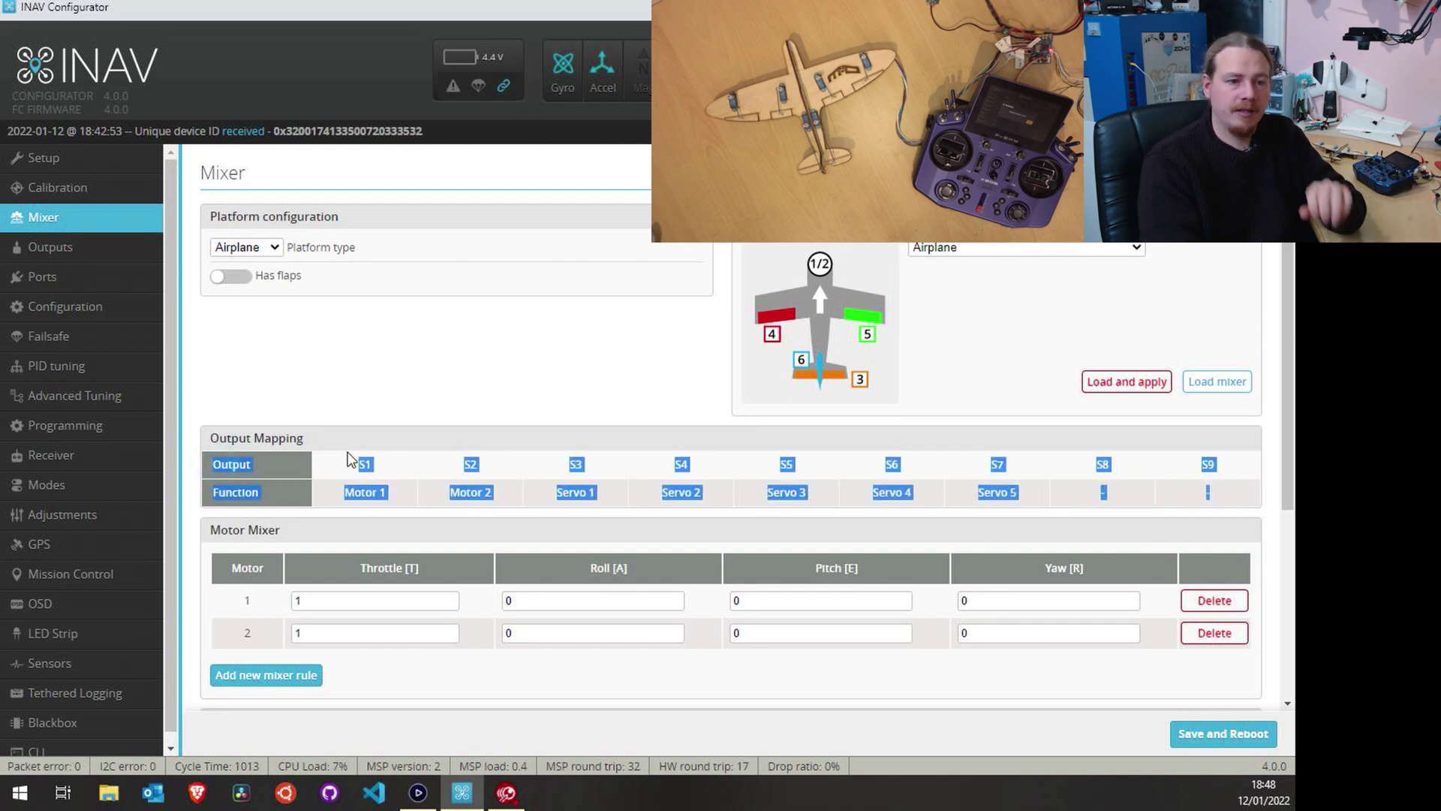
pyautogui.click(300, 467)
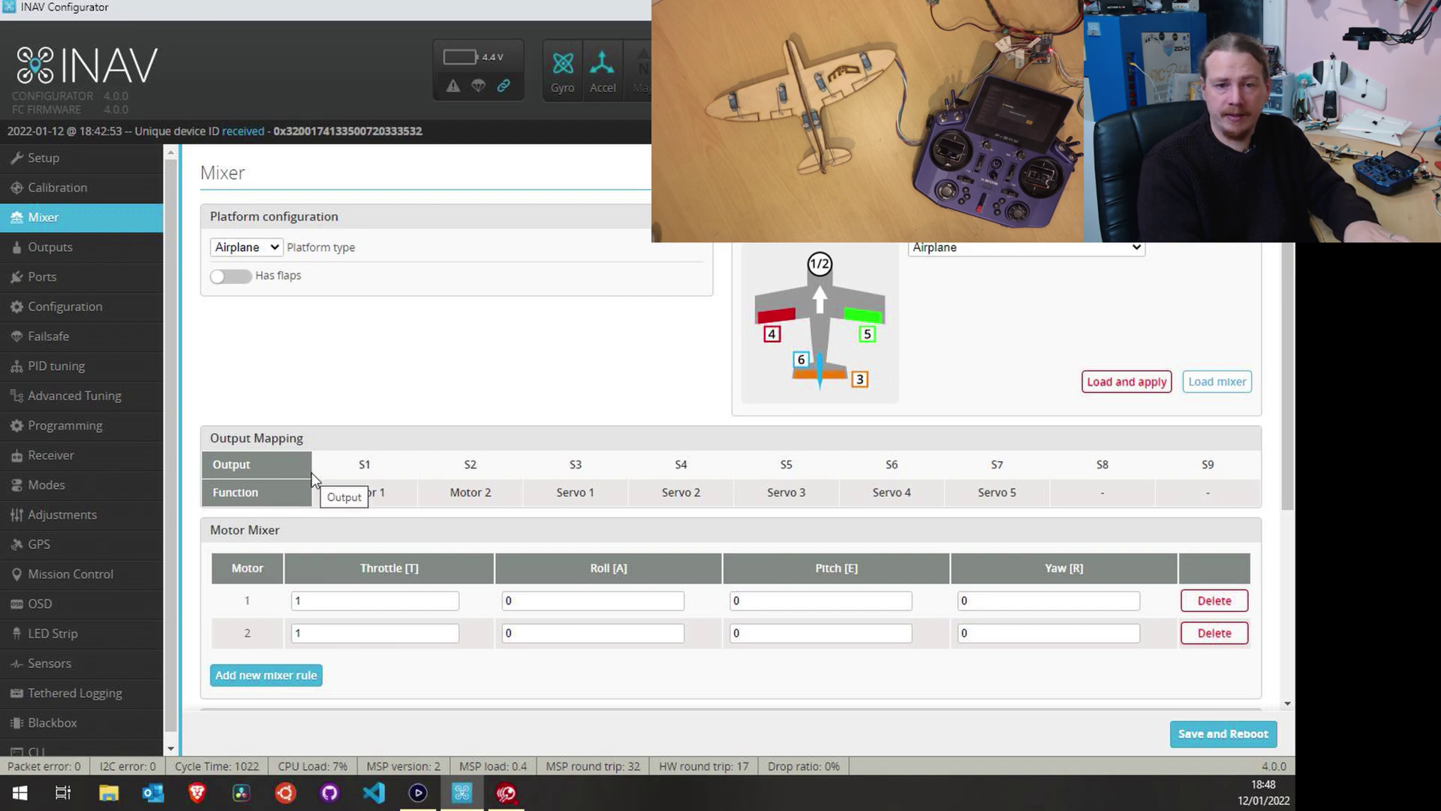
pyautogui.scroll(-3, 510, 521)
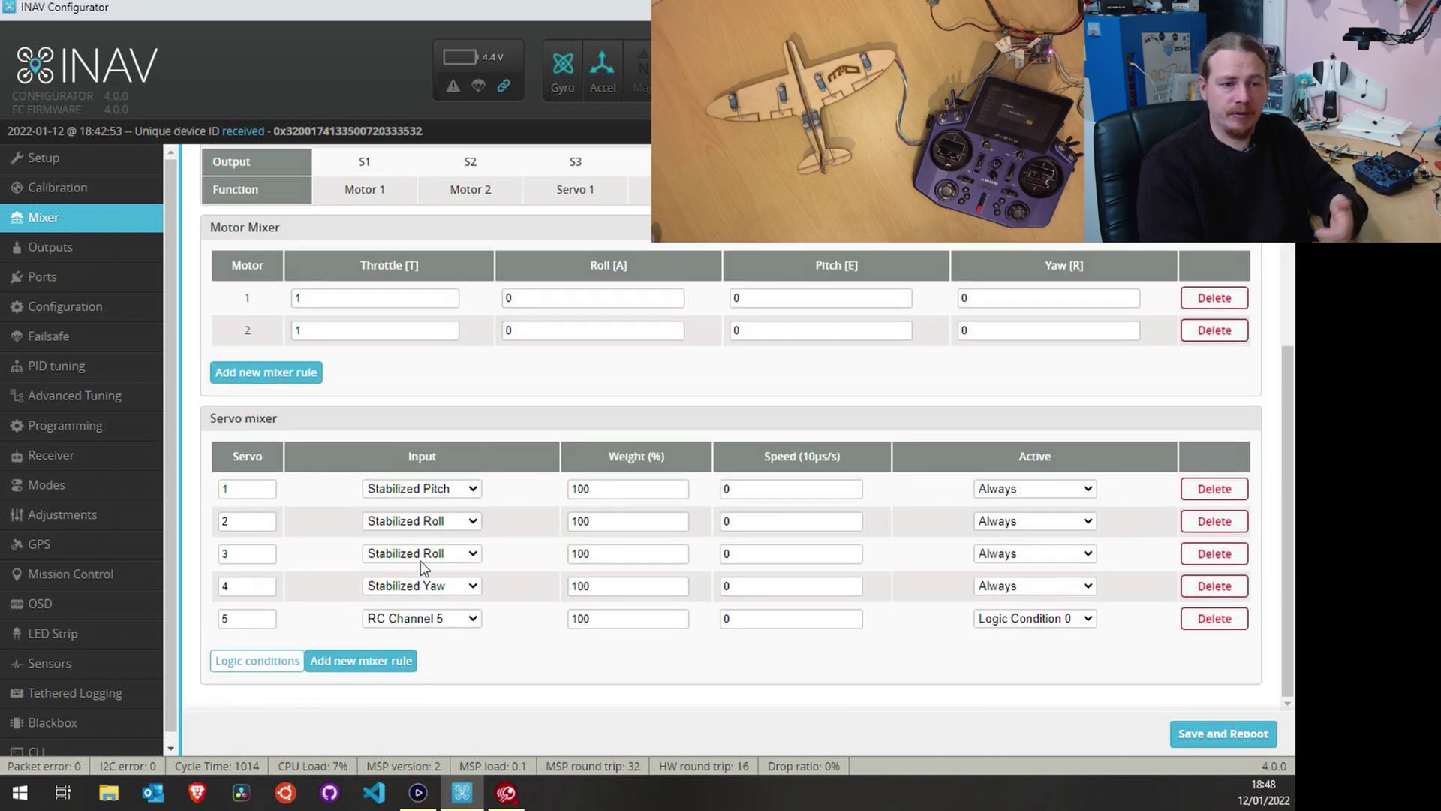
pyautogui.scroll(3, 721, 548)
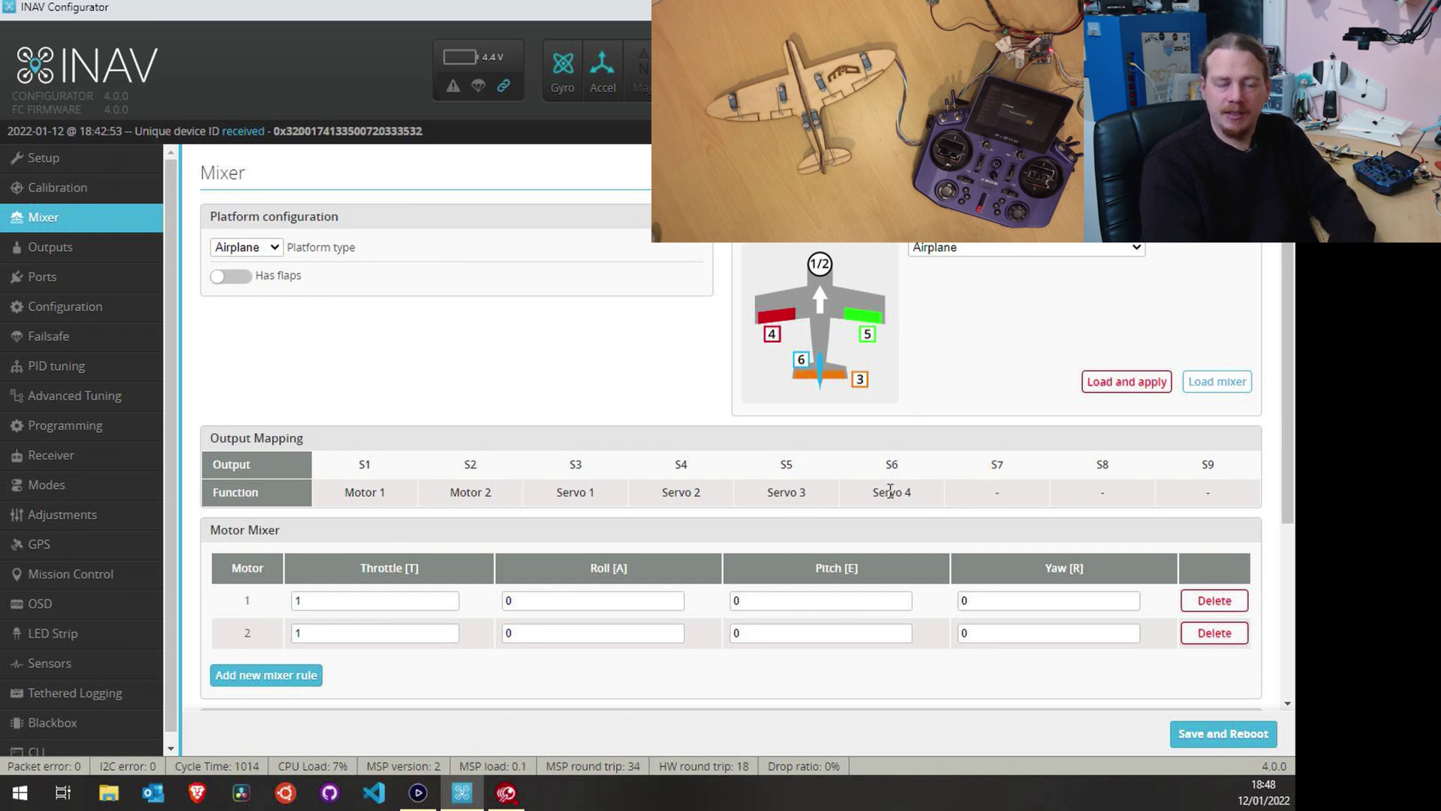
pyautogui.scroll(-3, 891, 492)
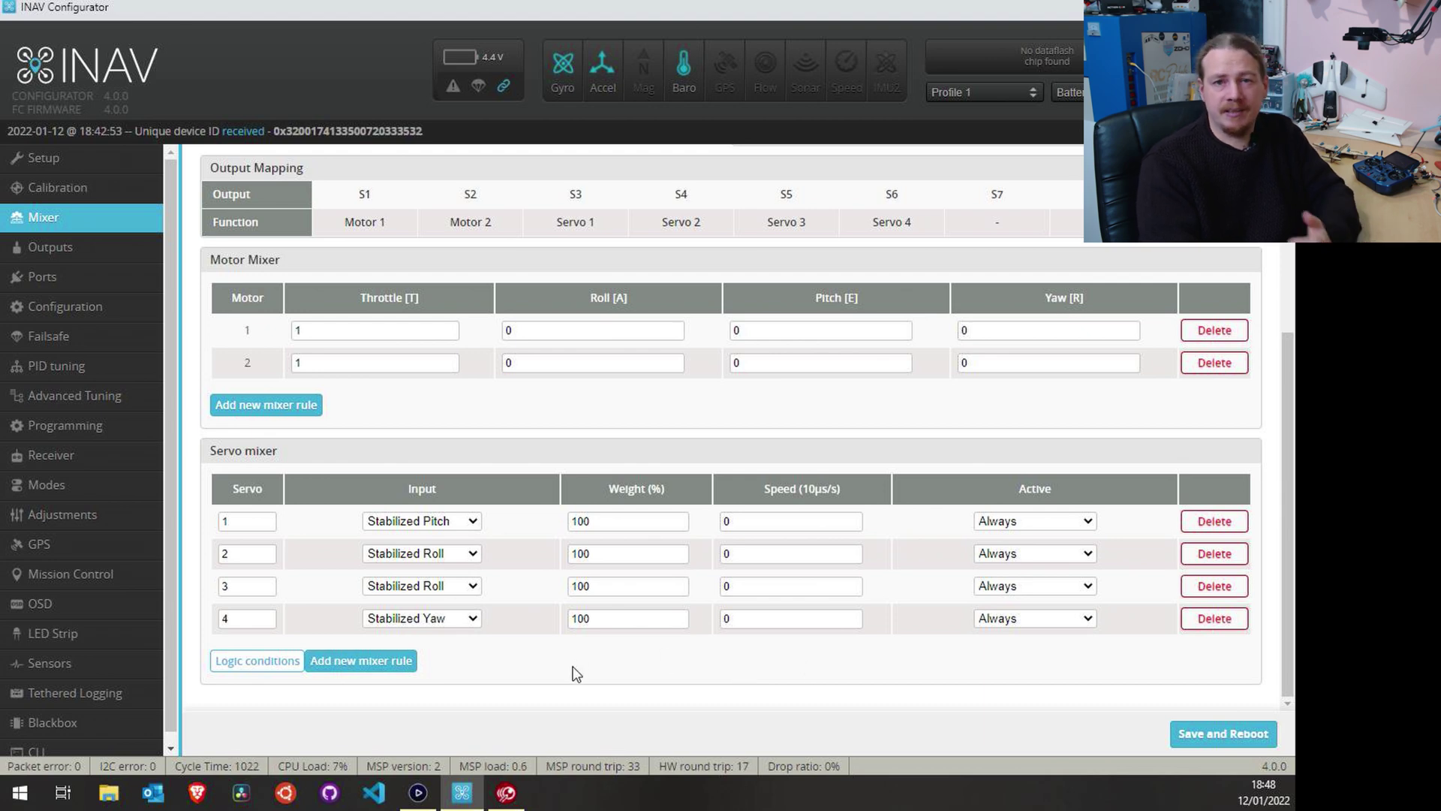
# Add a MAX-input rule on servo 4, move the yaw rule to servo 5, then save and reboot.
pyautogui.click(392, 669)
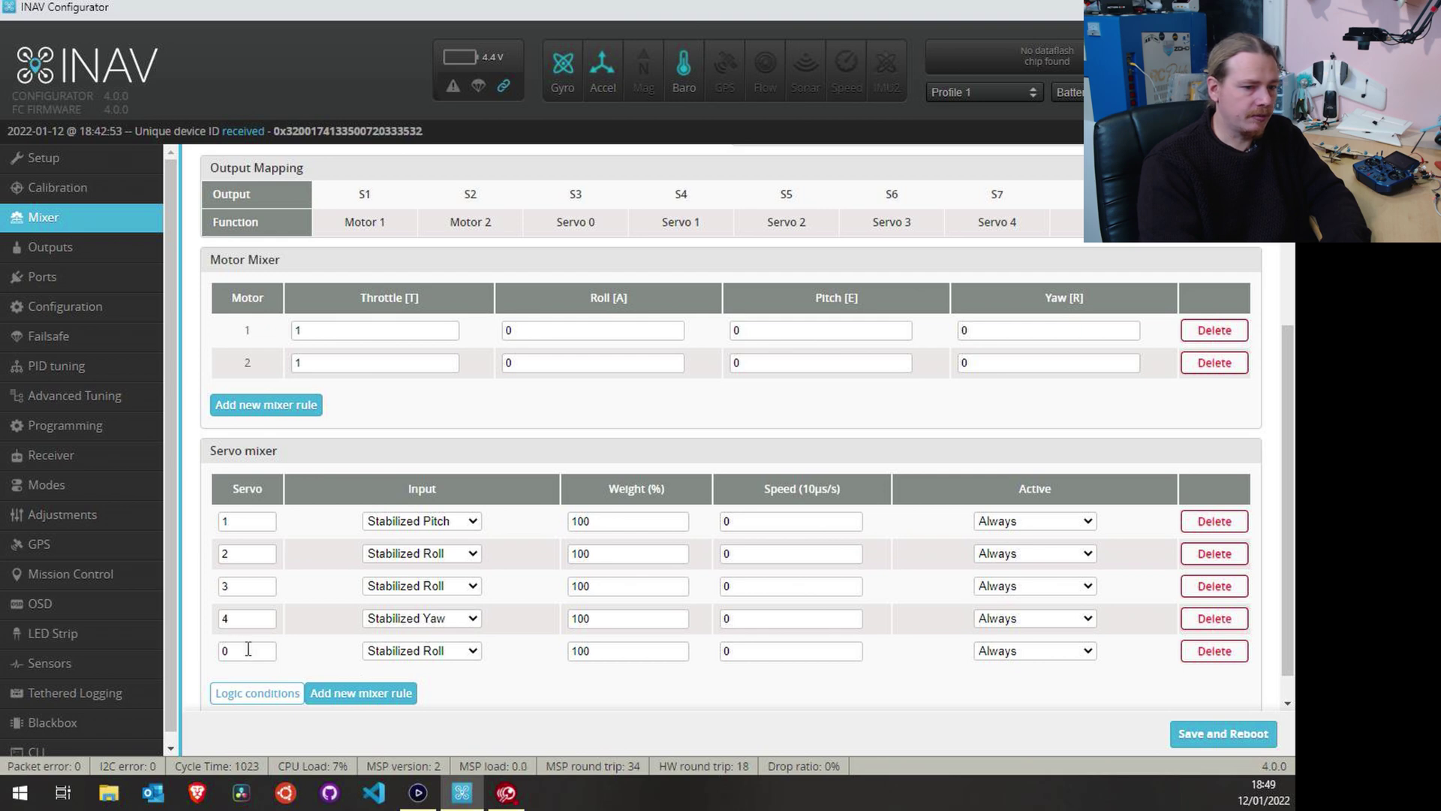
pyautogui.doubleClick(247, 649)
pyautogui.write('4')
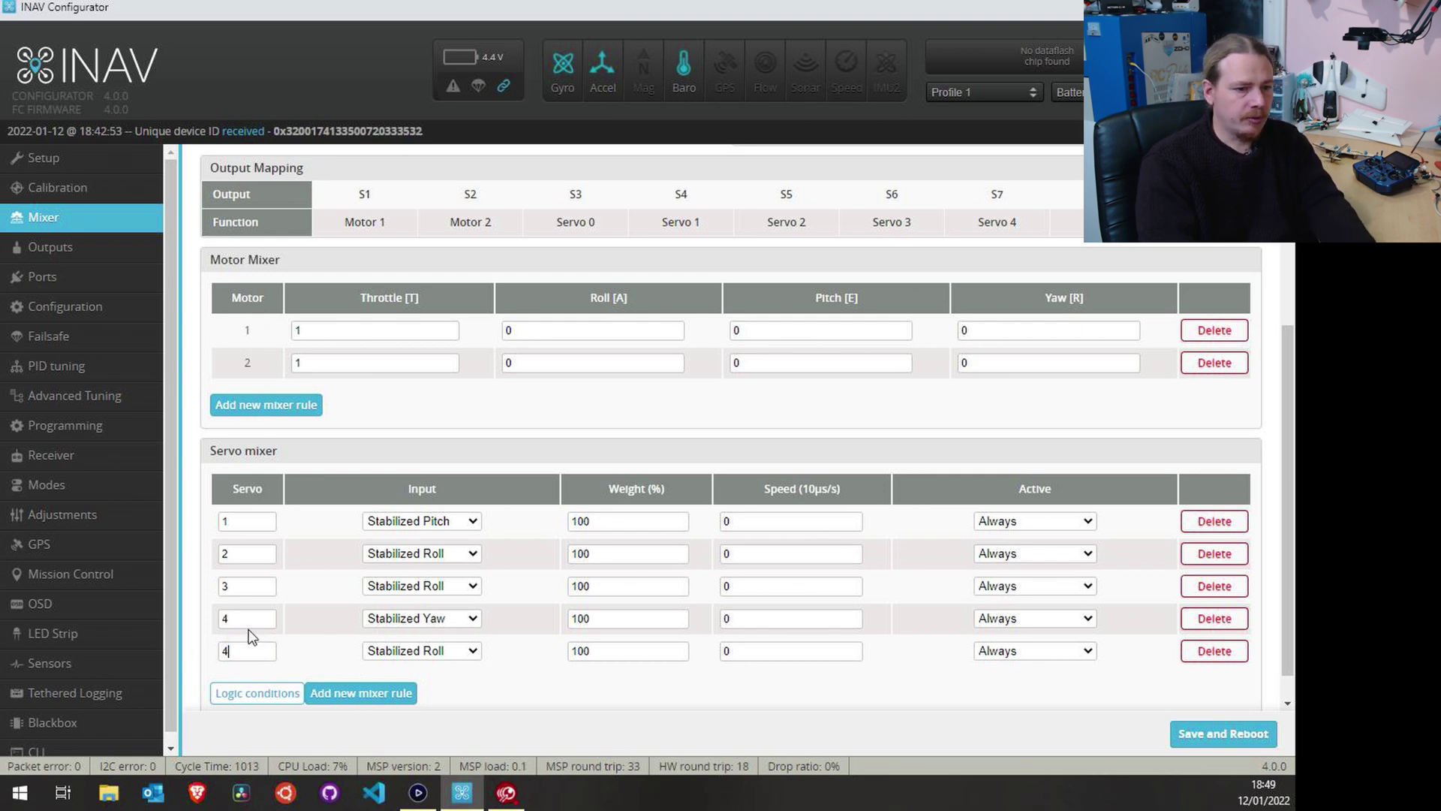
pyautogui.doubleClick(234, 617)
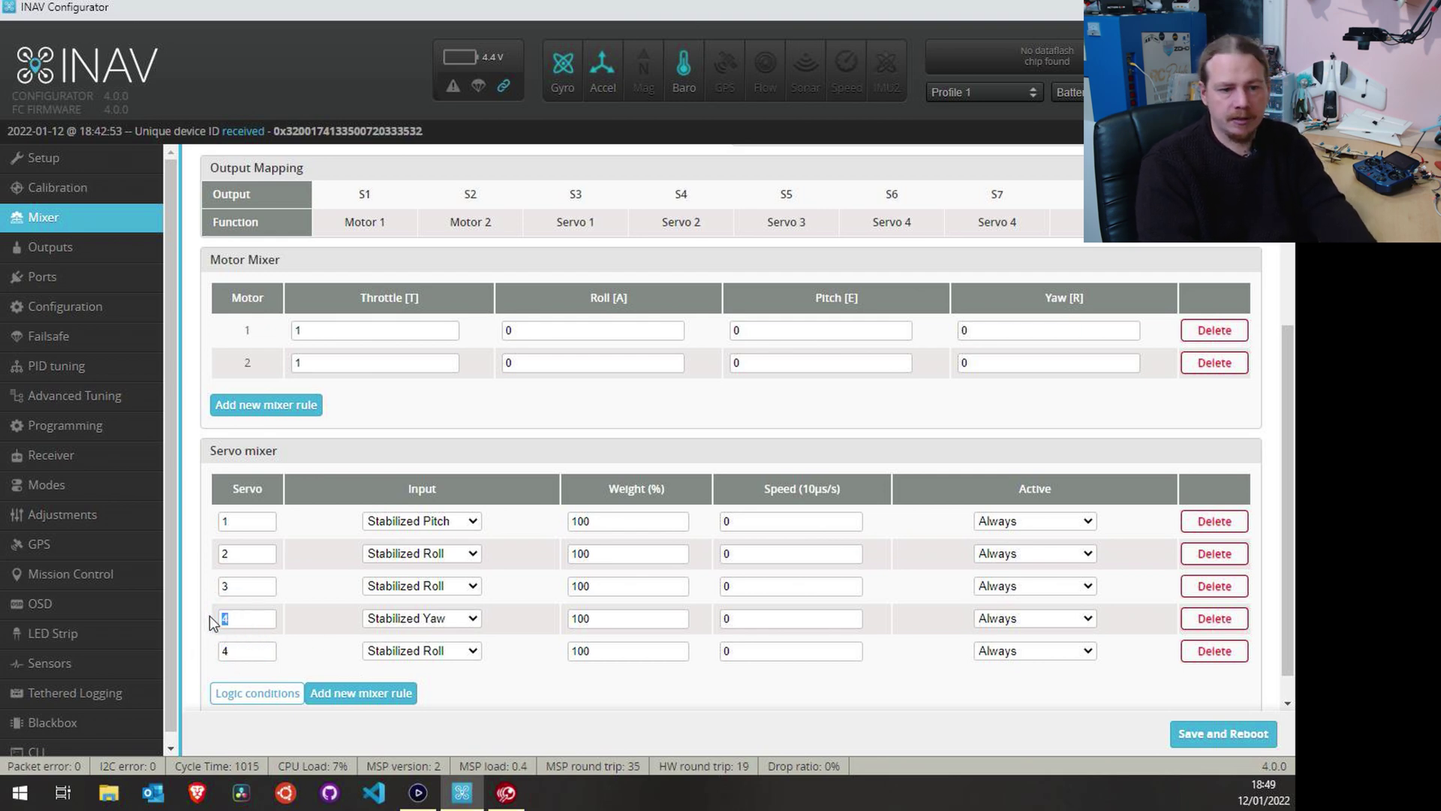
pyautogui.write('5')
pyautogui.click(460, 658)
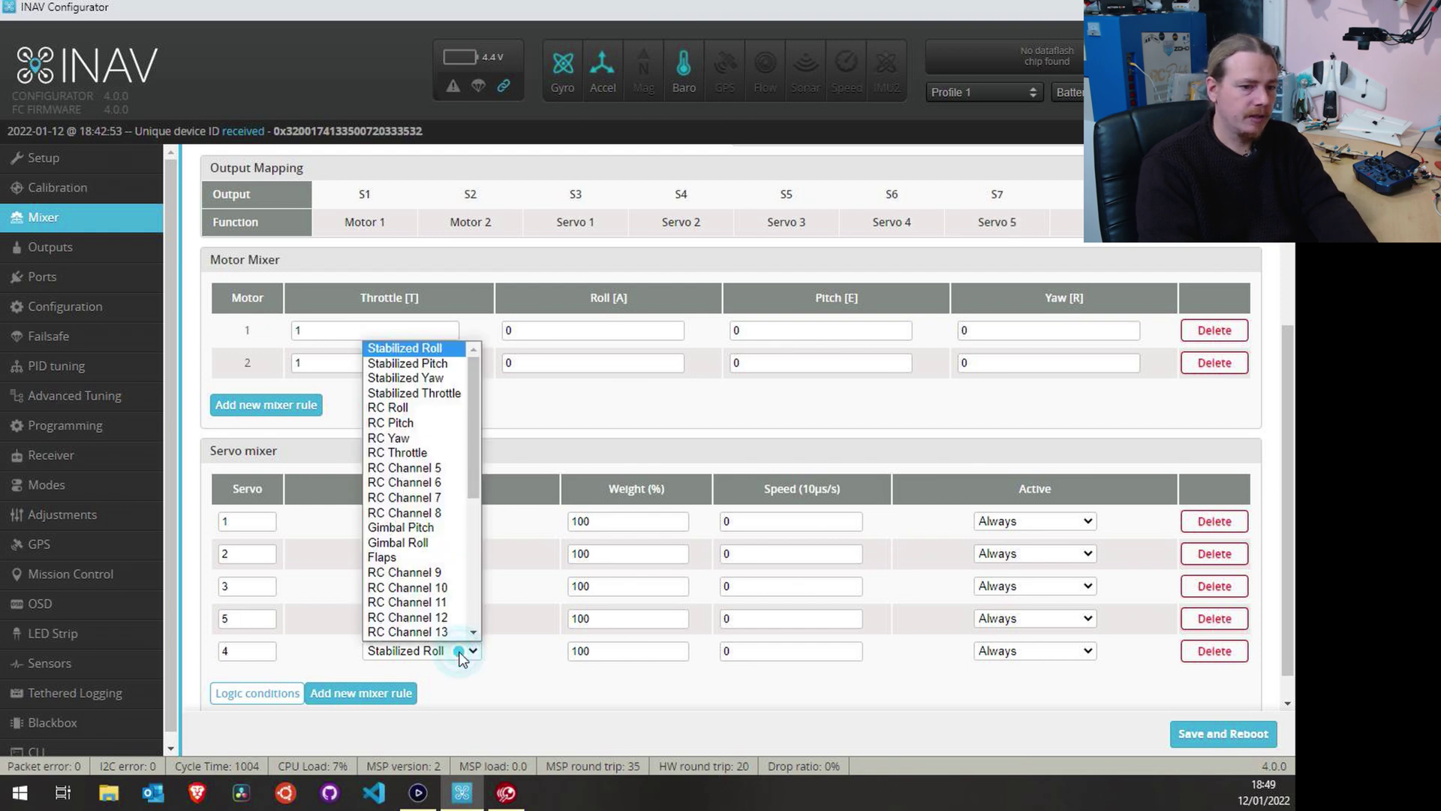
pyautogui.moveTo(479, 495); pyautogui.dragTo(472, 625)
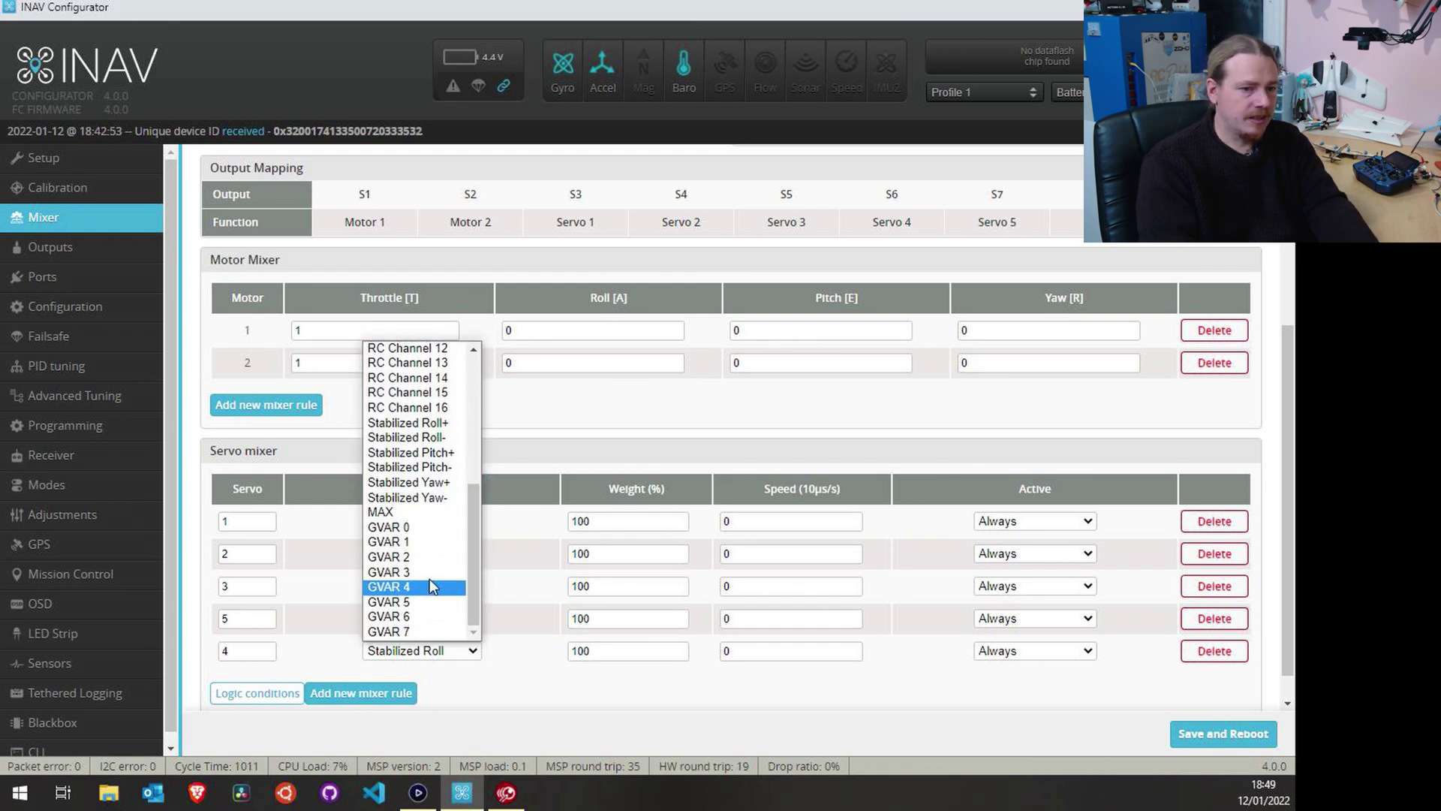
pyautogui.click(409, 517)
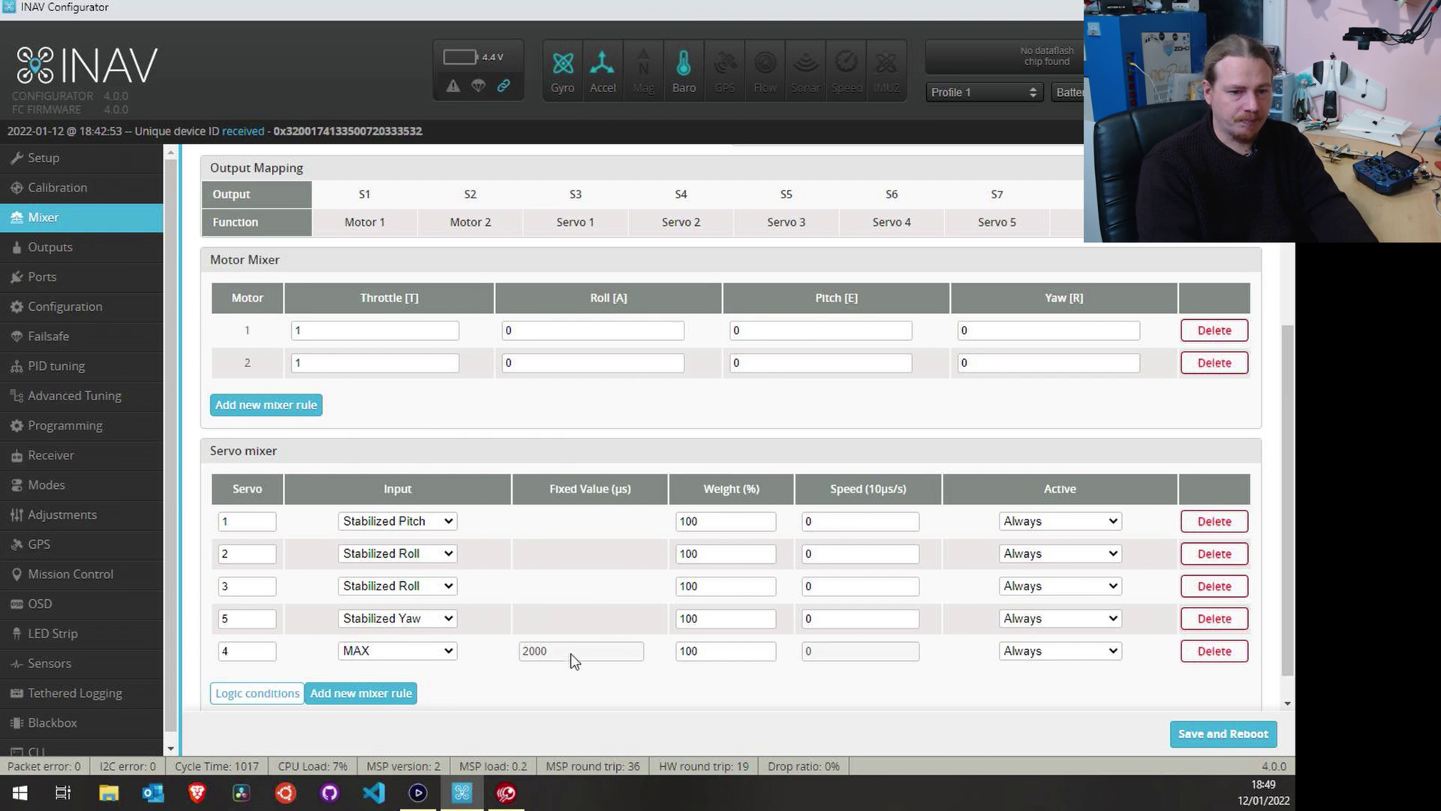
pyautogui.click(1250, 741)
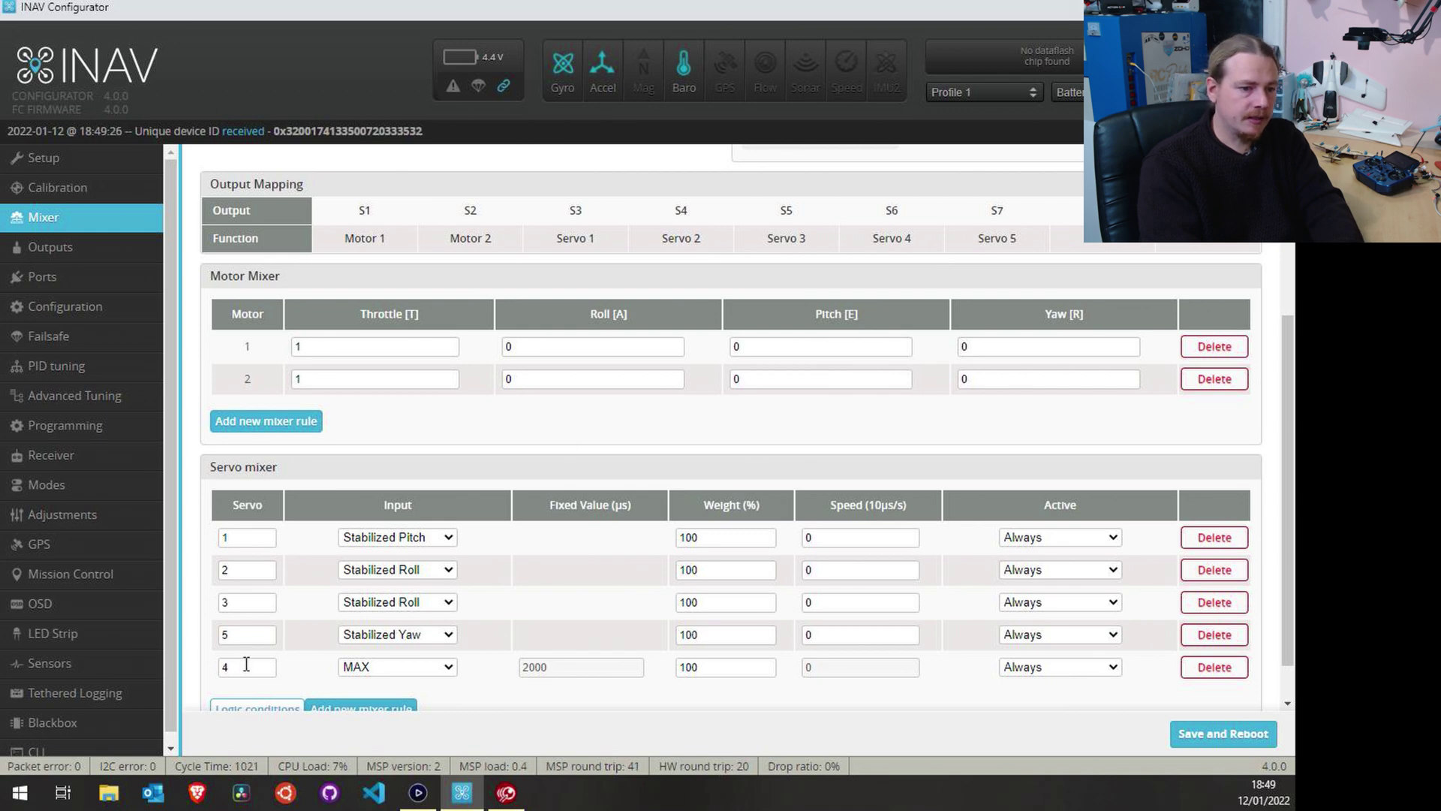
# Mark the yaw rule's servo 5, the Servo 5 label on output S7, and the MAX rule's servo 4.
pyautogui.moveTo(238, 637); pyautogui.dragTo(214, 645)
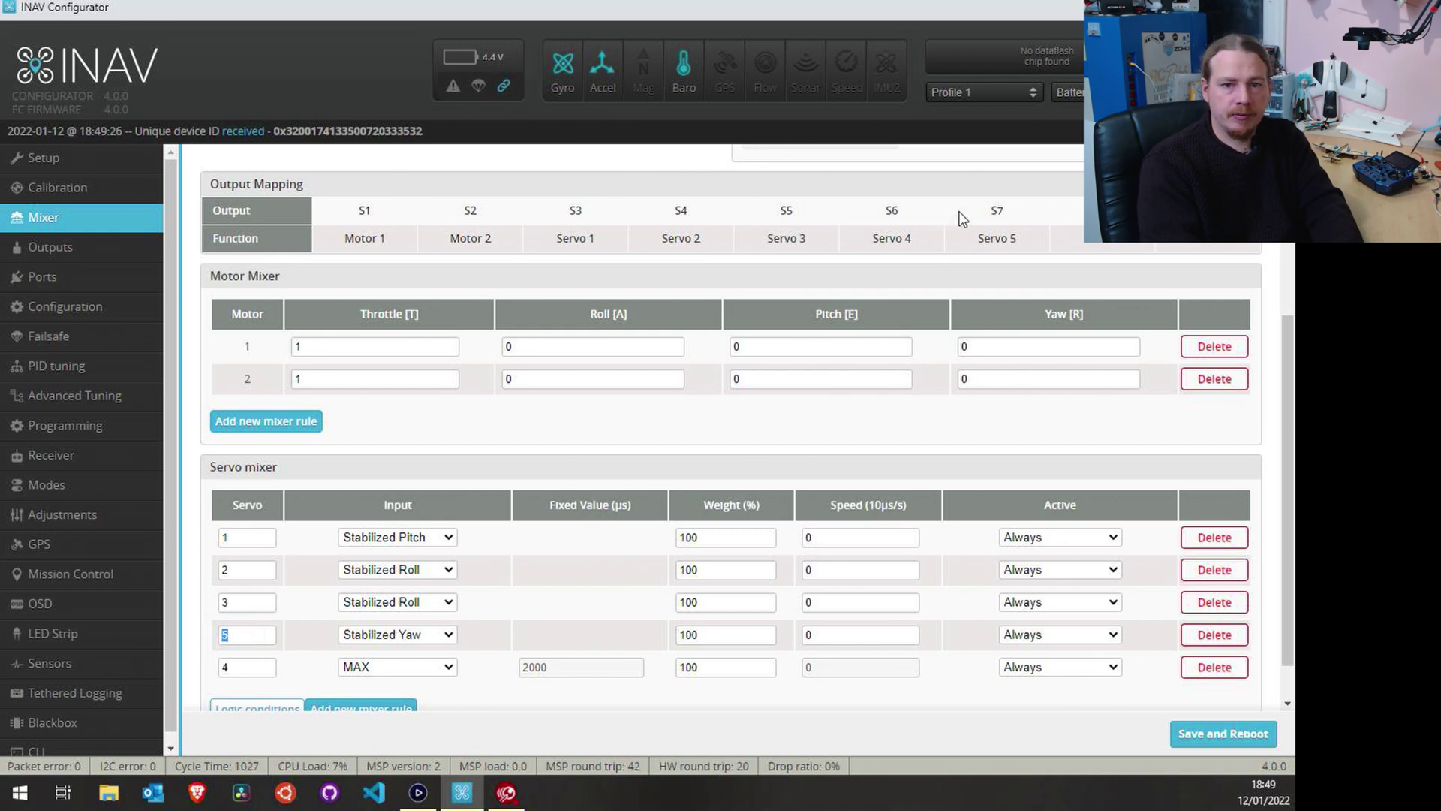
pyautogui.moveTo(1014, 242); pyautogui.dragTo(997, 229)
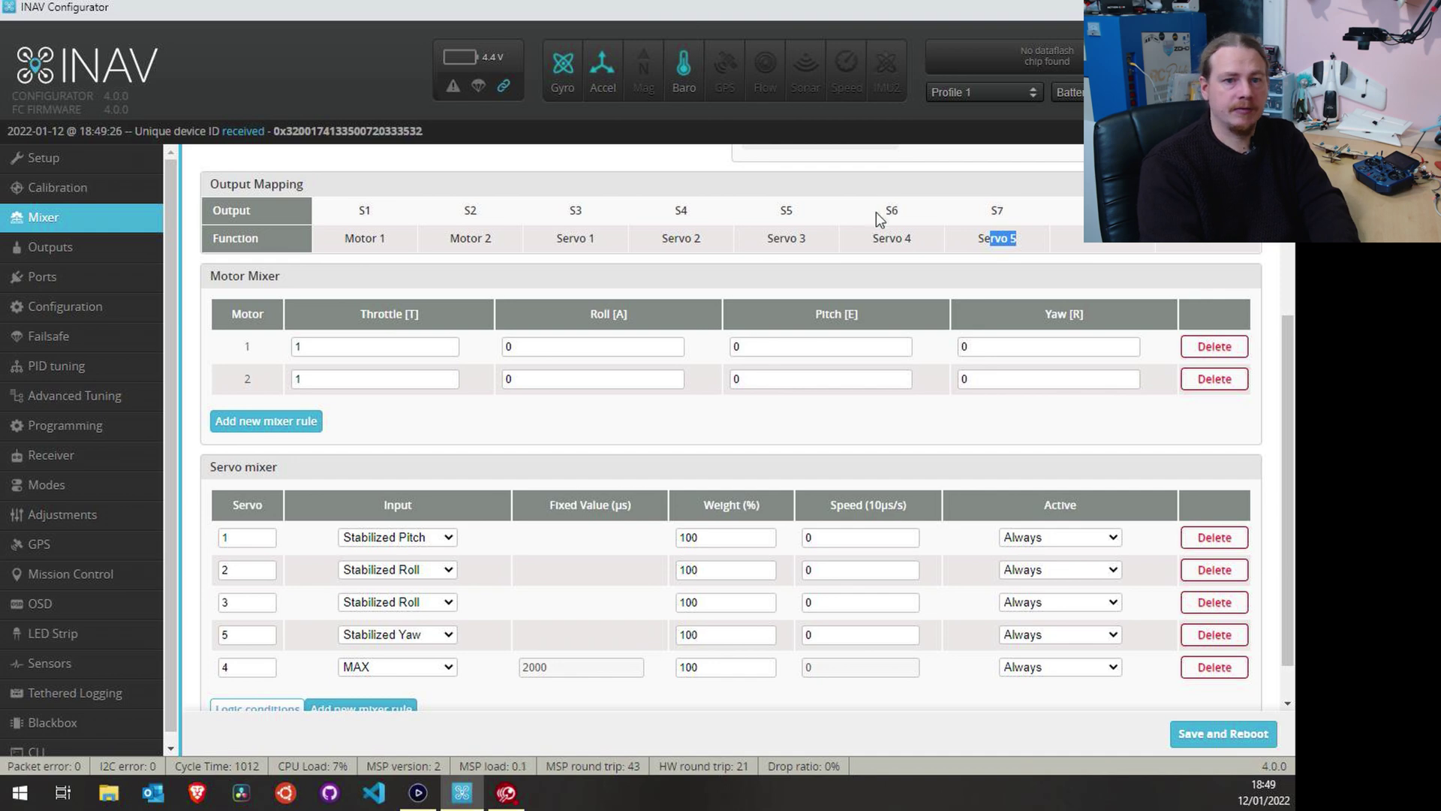
pyautogui.moveTo(273, 675); pyautogui.dragTo(222, 667)
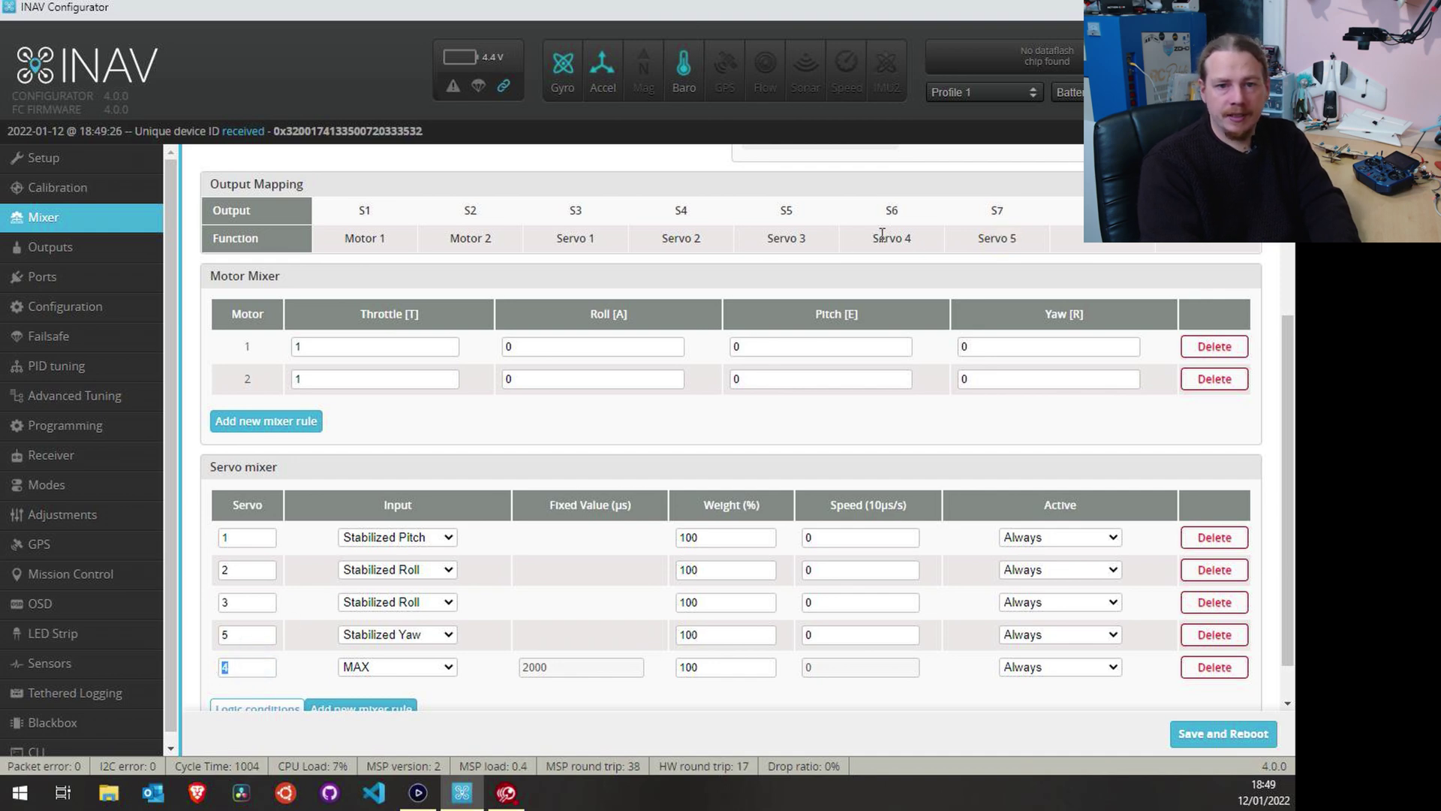